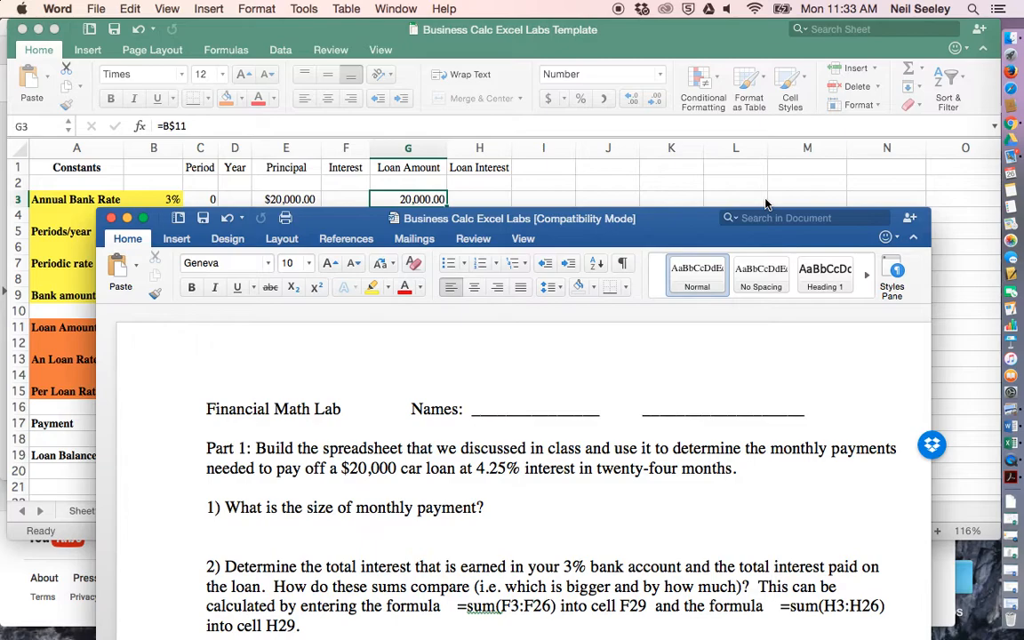
- Switch to the Excel workbook and examine the loan amount, annual and periodic loan rates, periods per year and first loan entry
left_click(684, 197)
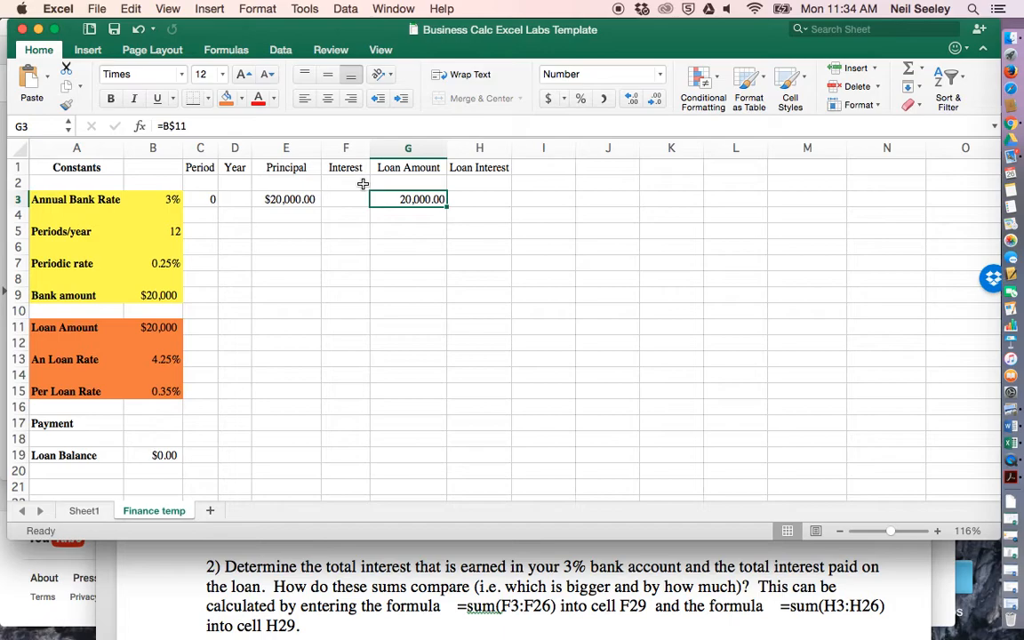
left_click(150, 360)
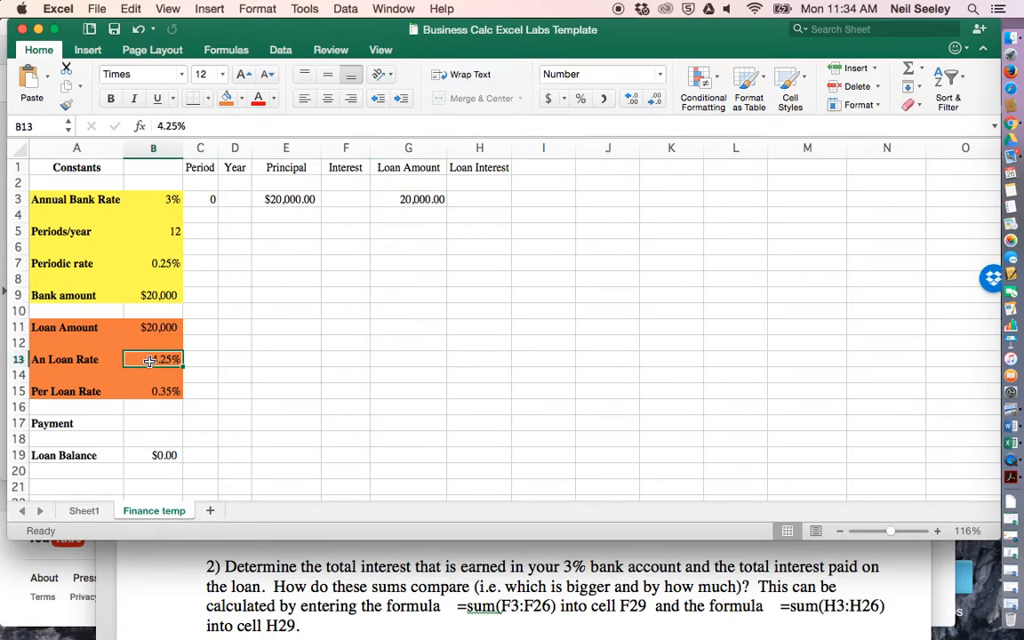
left_click(146, 326)
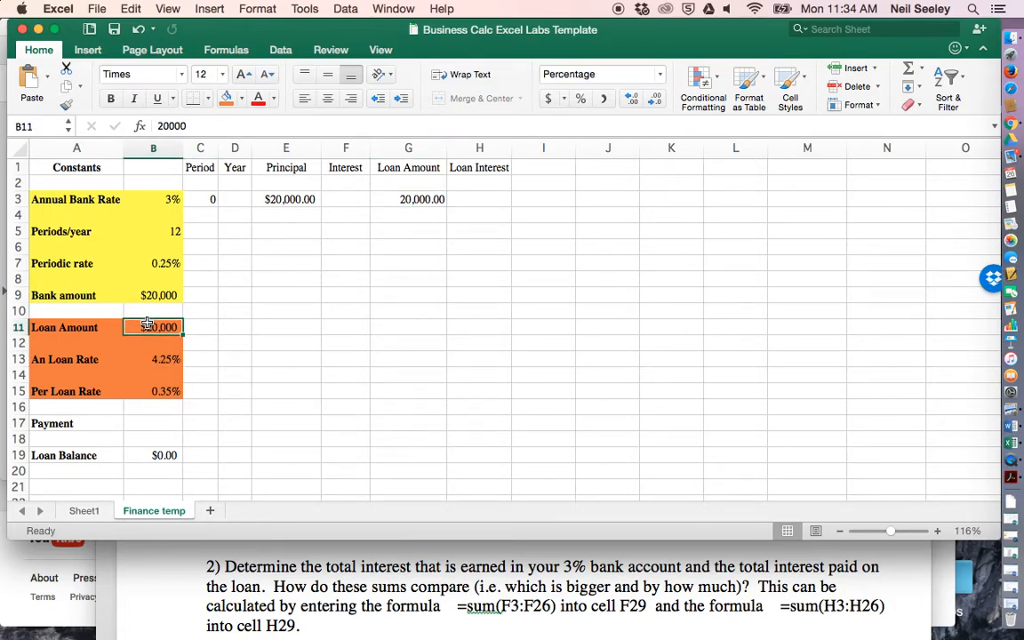
left_click(144, 391)
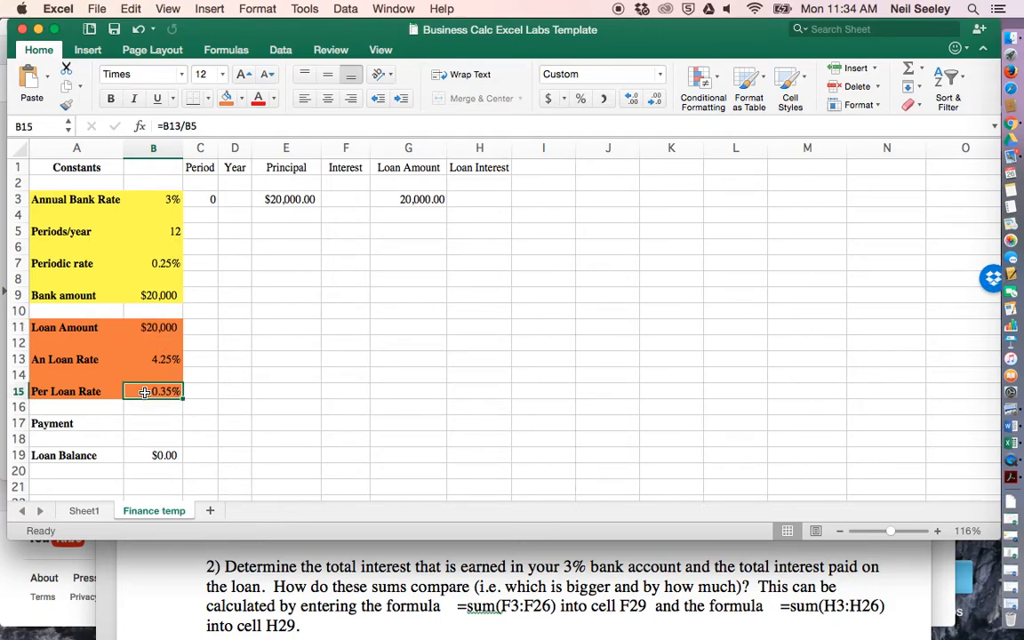
left_click(153, 228)
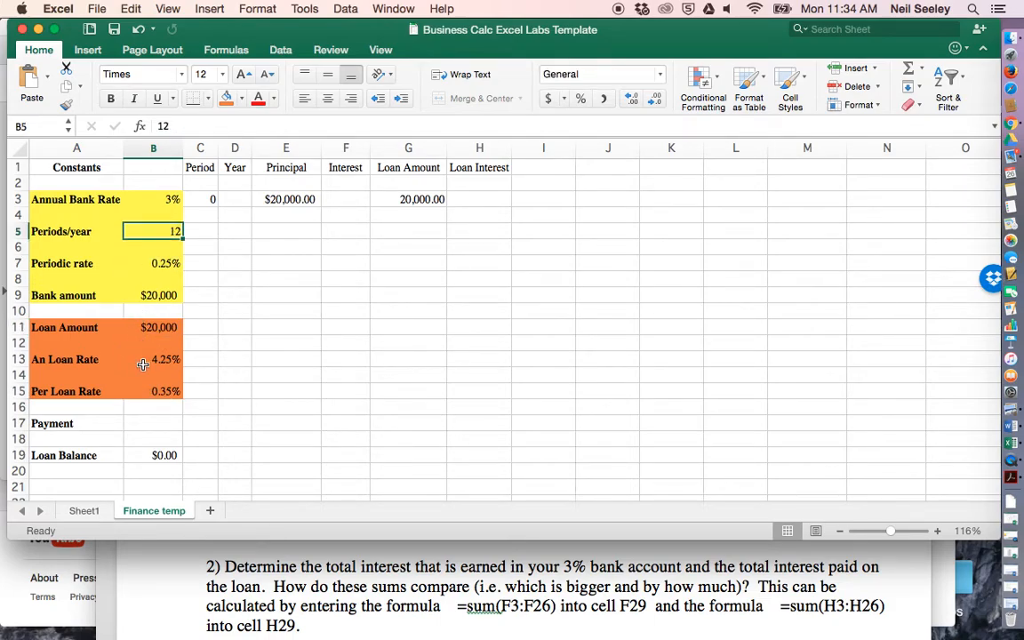
left_click(146, 391)
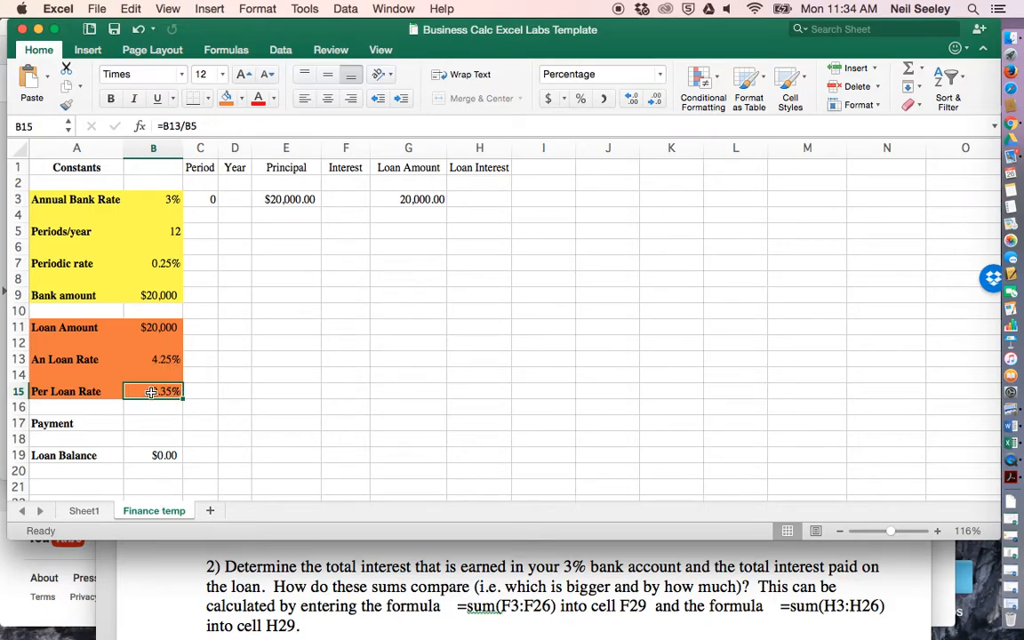
left_click(473, 196)
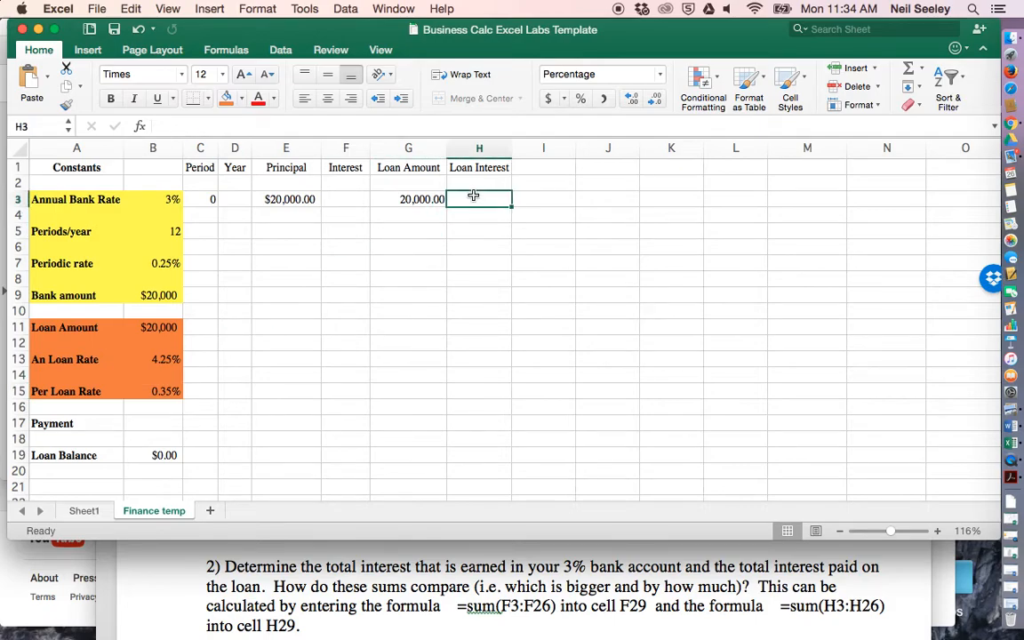
left_click(433, 199)
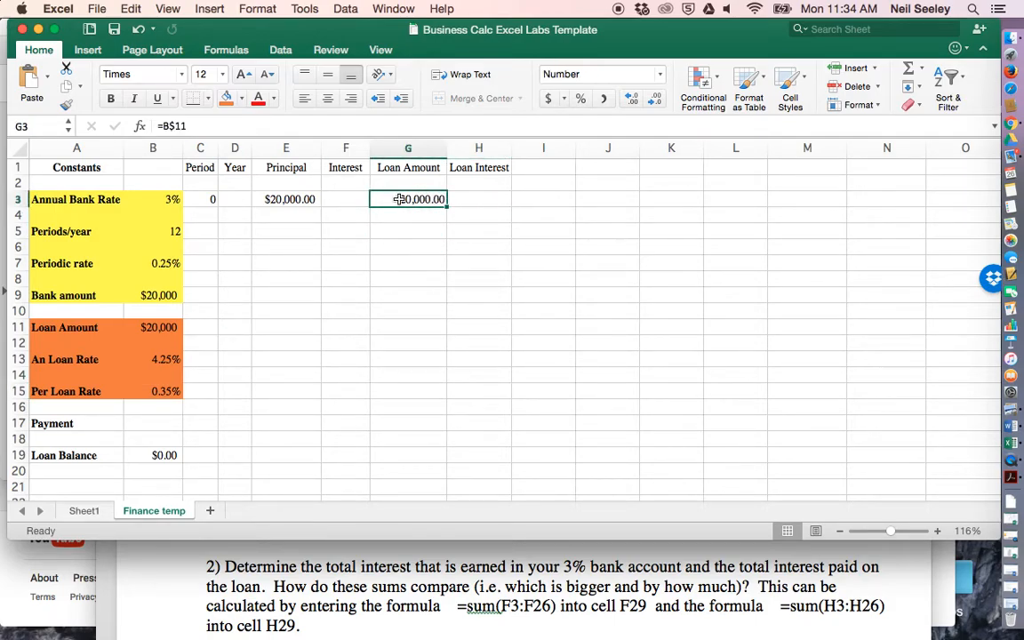
- Enter the formula =B15*G3 in H3 to calculate the first period's loan interest
left_click(471, 199)
type("=")
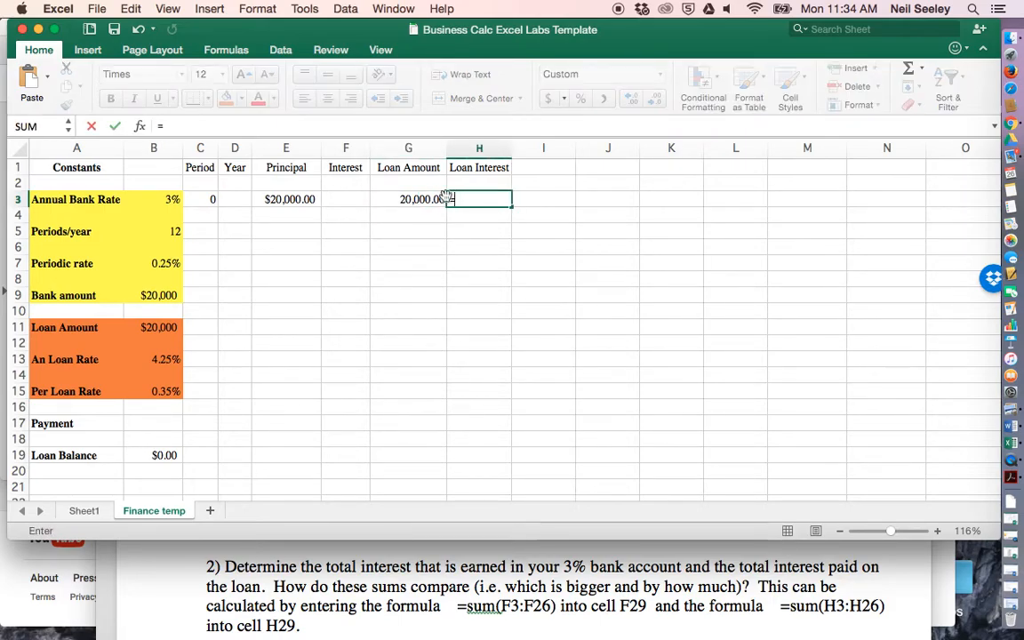
left_click(151, 391)
type("*")
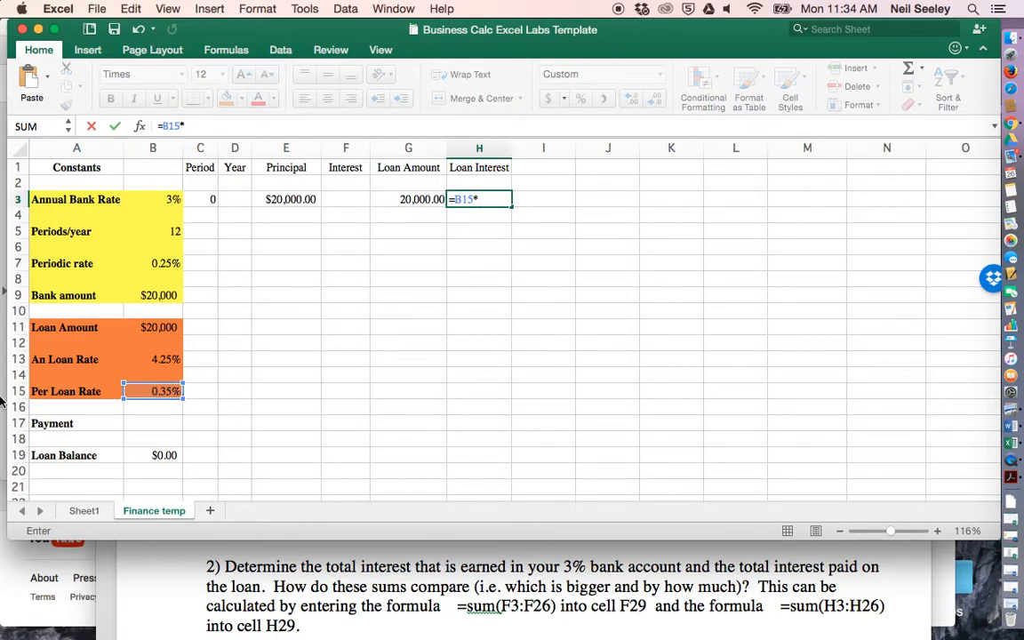
left_click(404, 197)
key("Return")
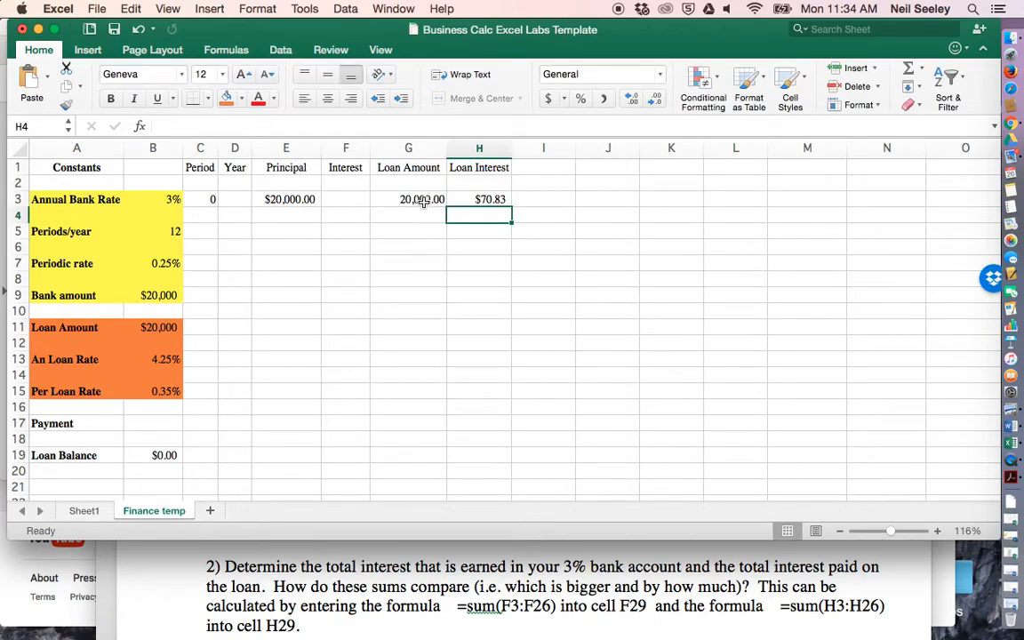
- Lock the row of the periodic loan rate reference in H3 so the formula reads =B$15*G3
left_click(472, 199)
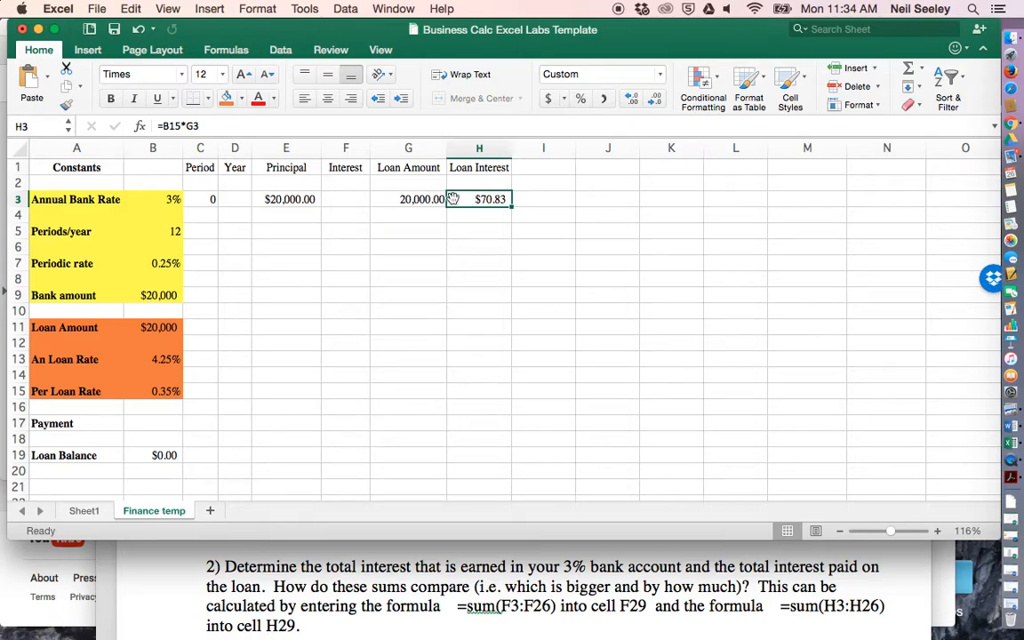
left_click(161, 391)
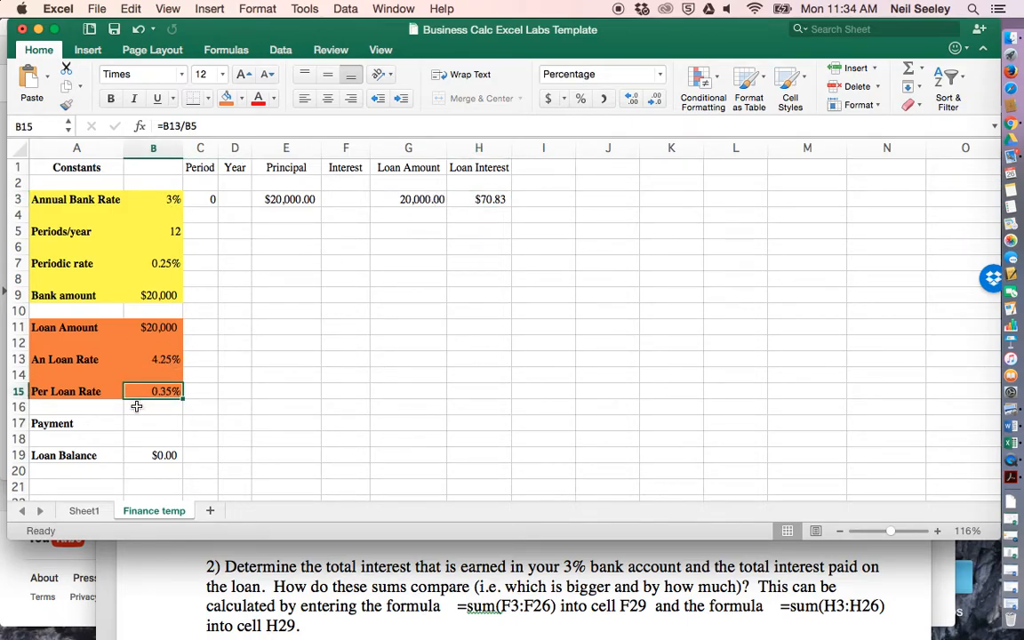
left_click(474, 199)
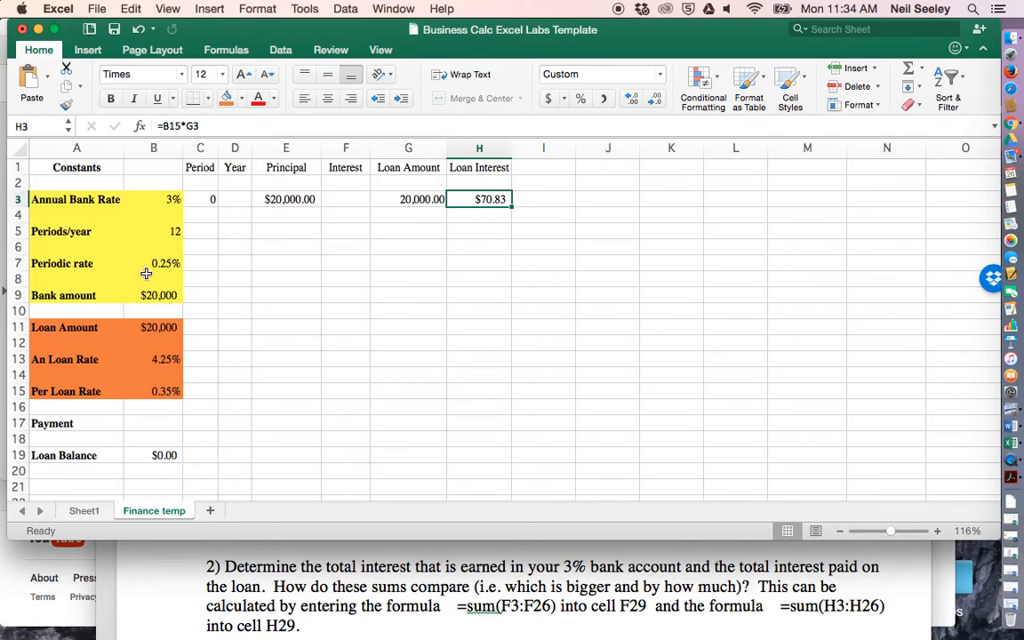
left_click(169, 127)
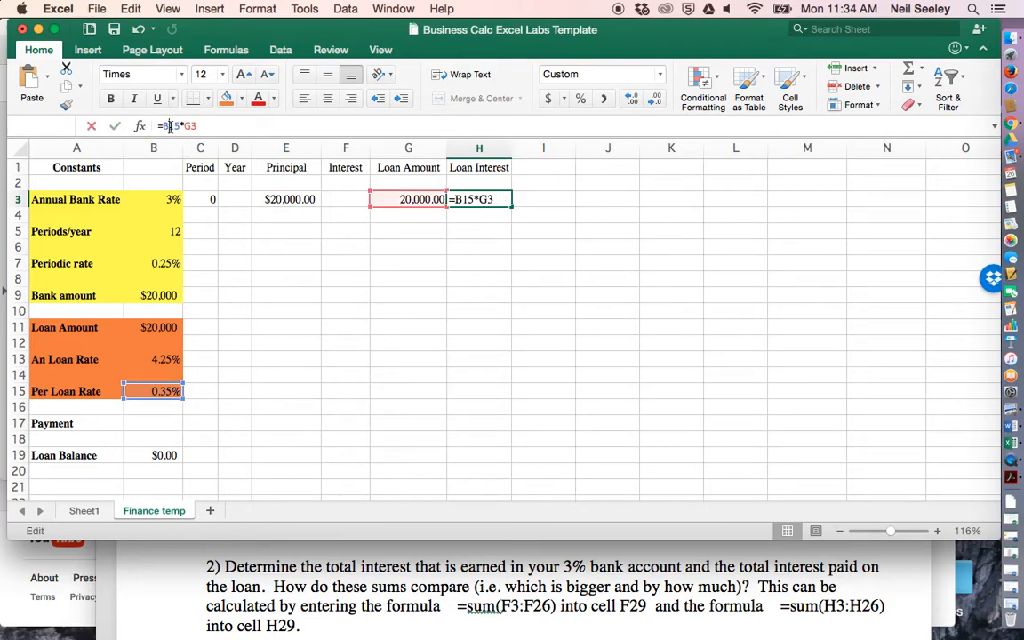
type("$")
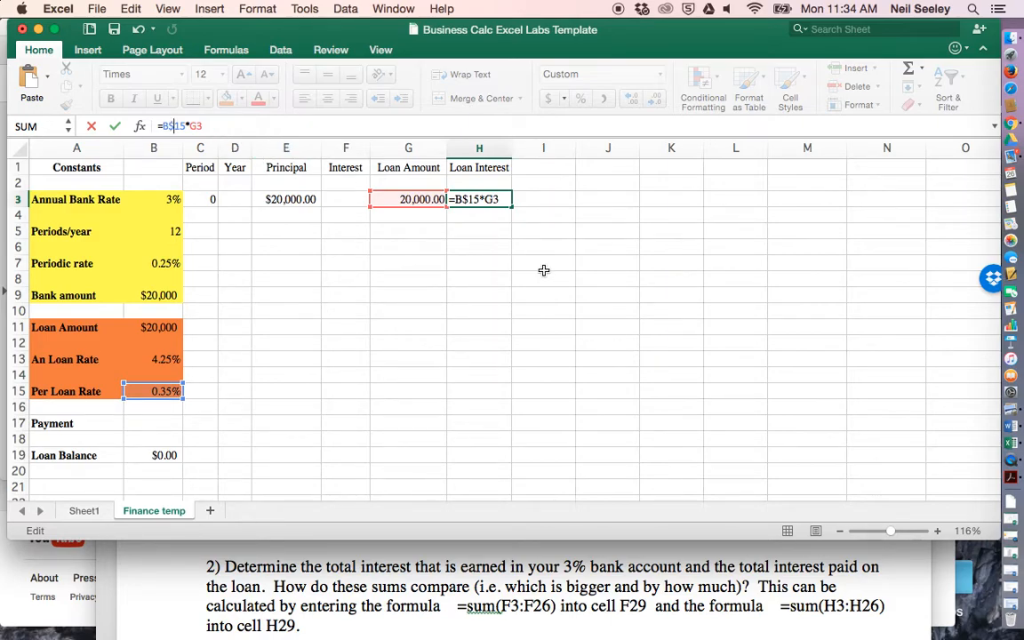
key("Return")
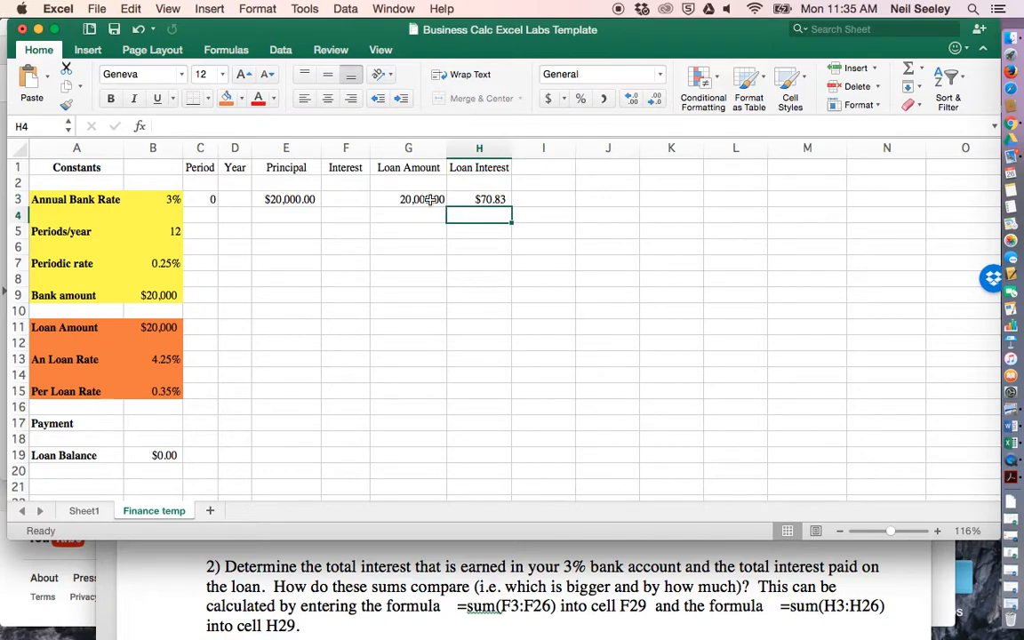
- Fill the loan interest formula from H3 down to H20 and check the copied formula in H4
left_click(482, 200)
left_click_drag(511, 209, 512, 480)
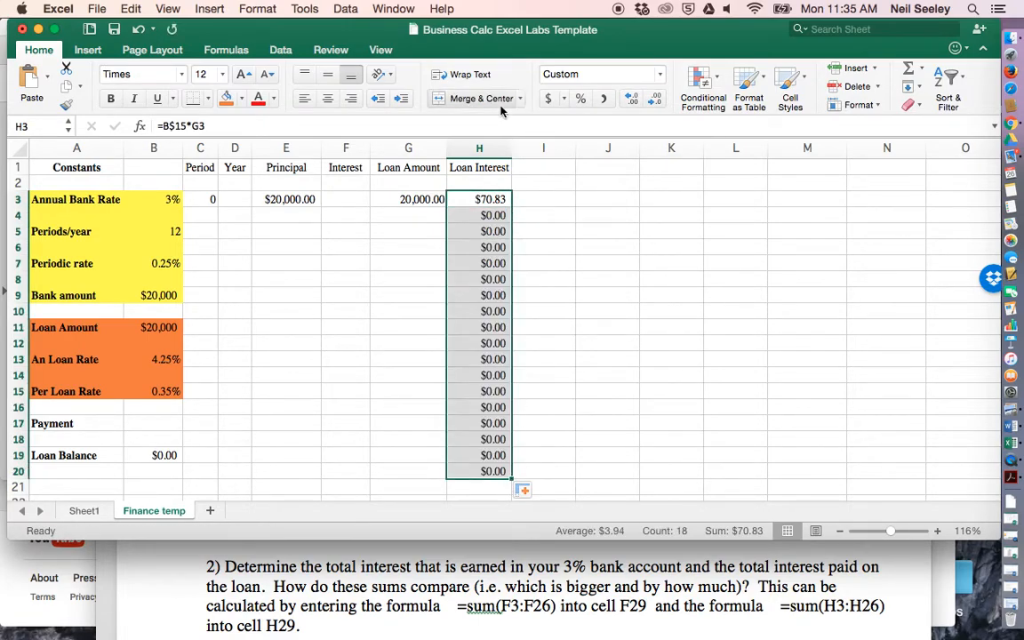
left_click(487, 216)
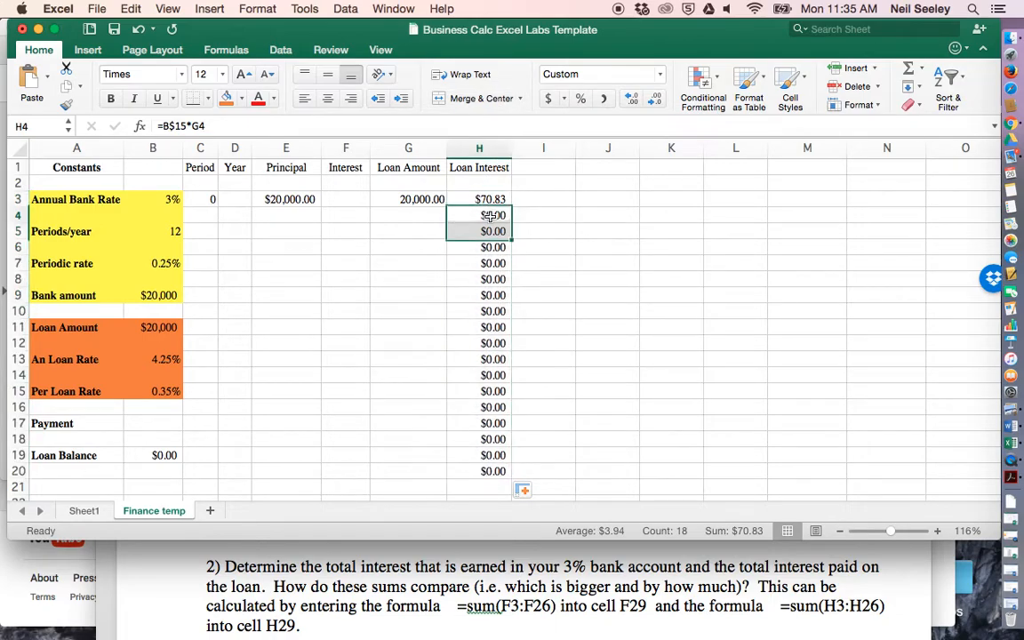
- Enter the formula =G3+H3 in G4 to add the interest to the previous loan amount
left_click(422, 214)
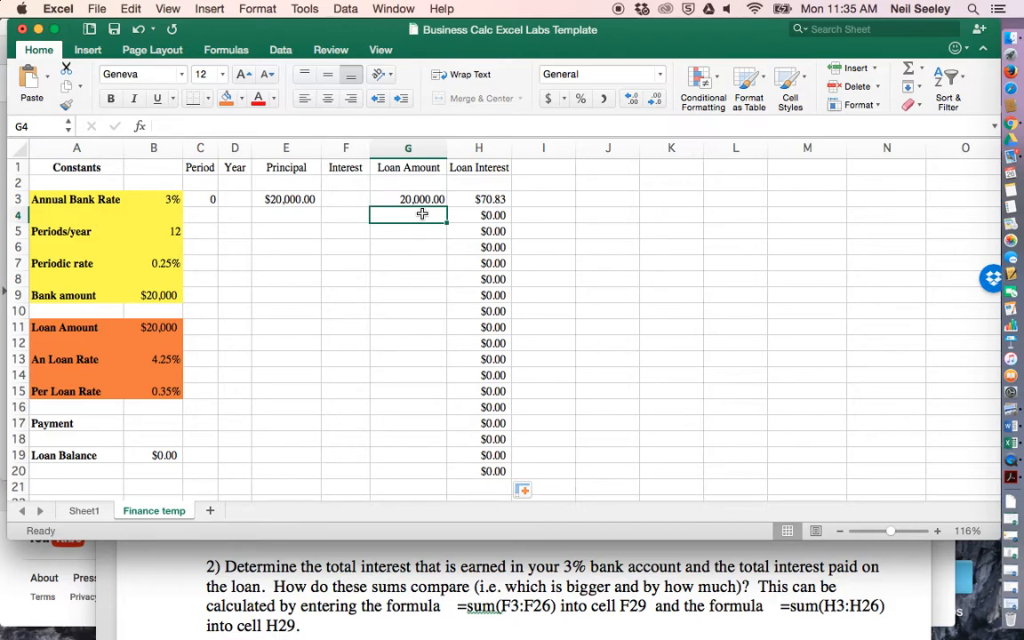
type("=")
left_click(419, 200)
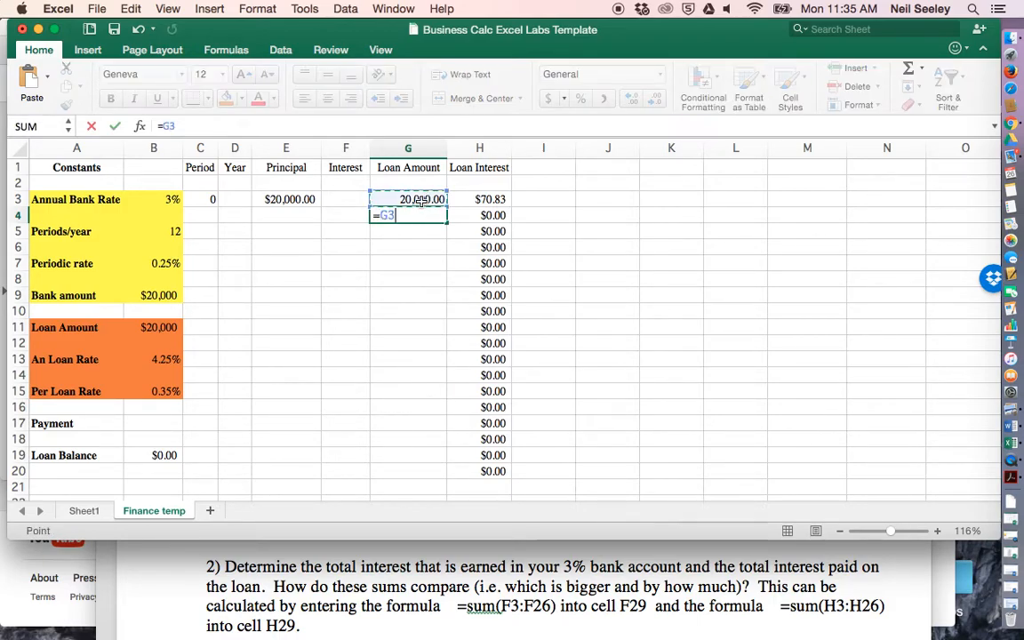
type("+")
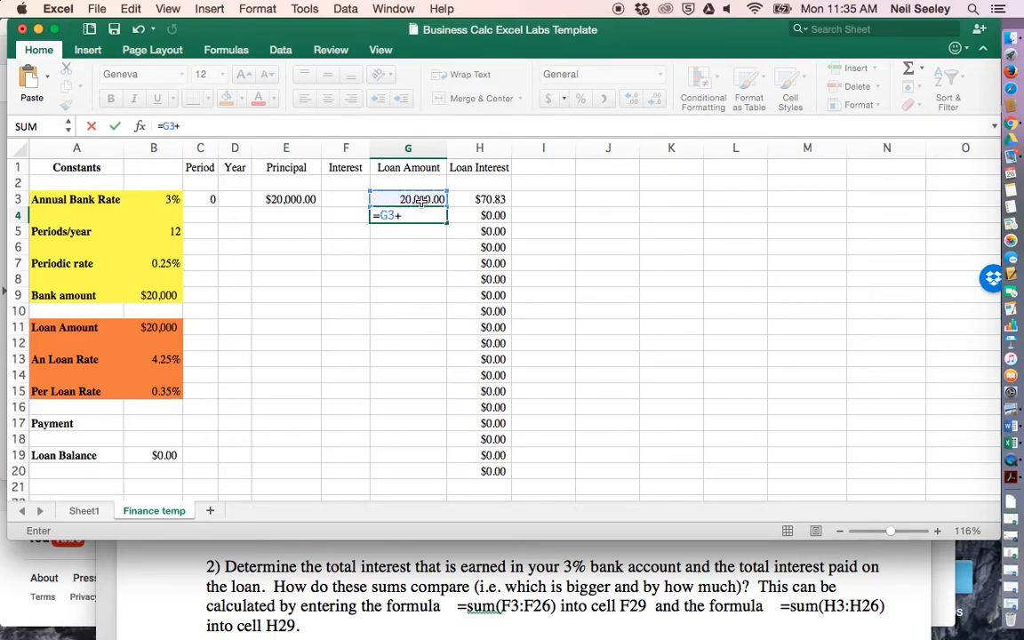
left_click(492, 199)
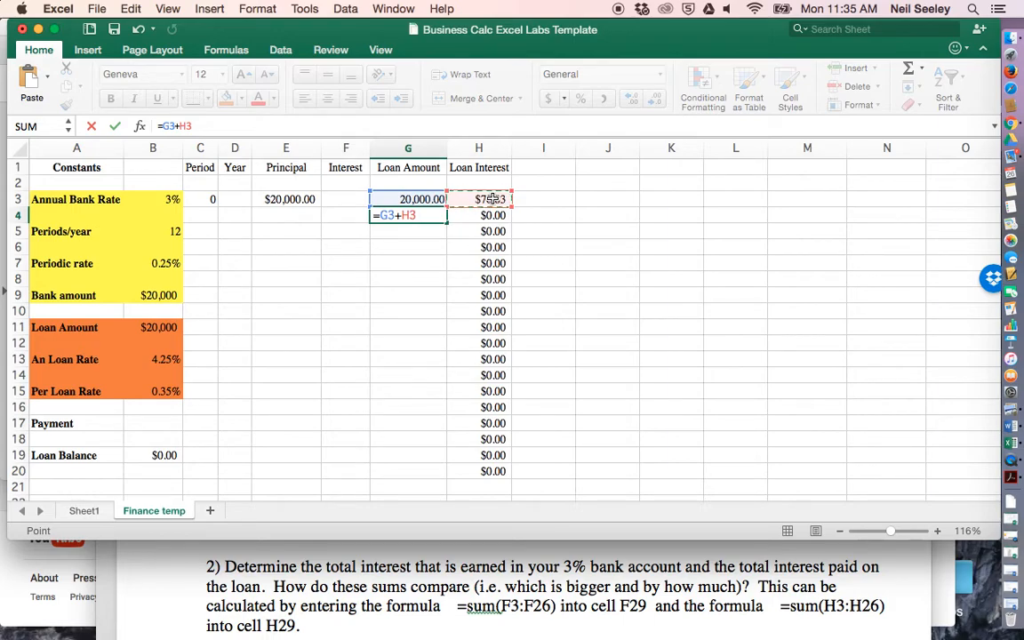
key("Return")
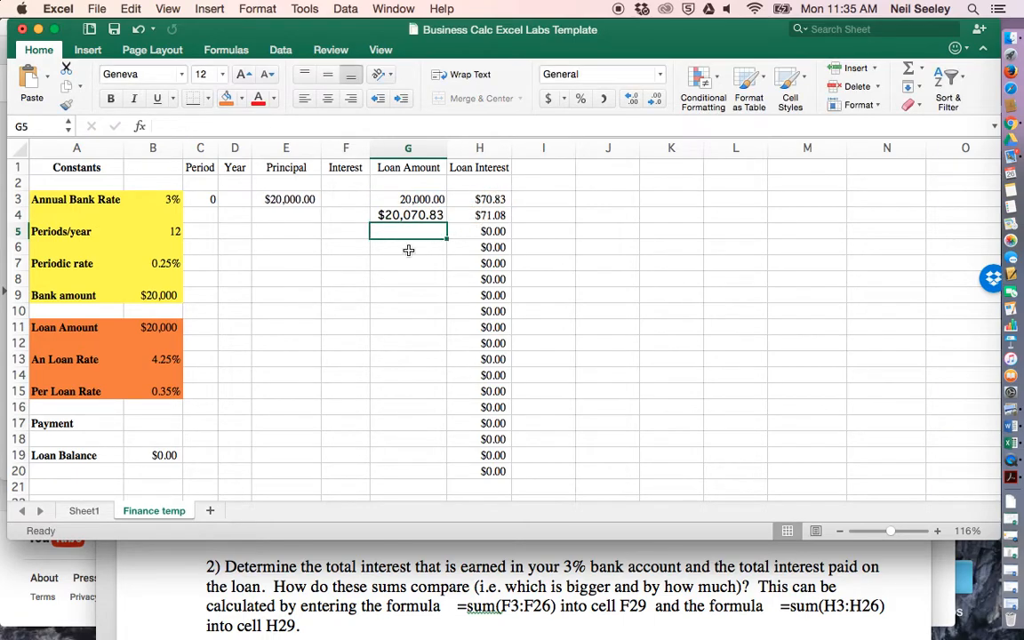
- Fill the loan amount formula from G4 down to G20 and check the copied formulas around rows 6 to 8
left_click(424, 215)
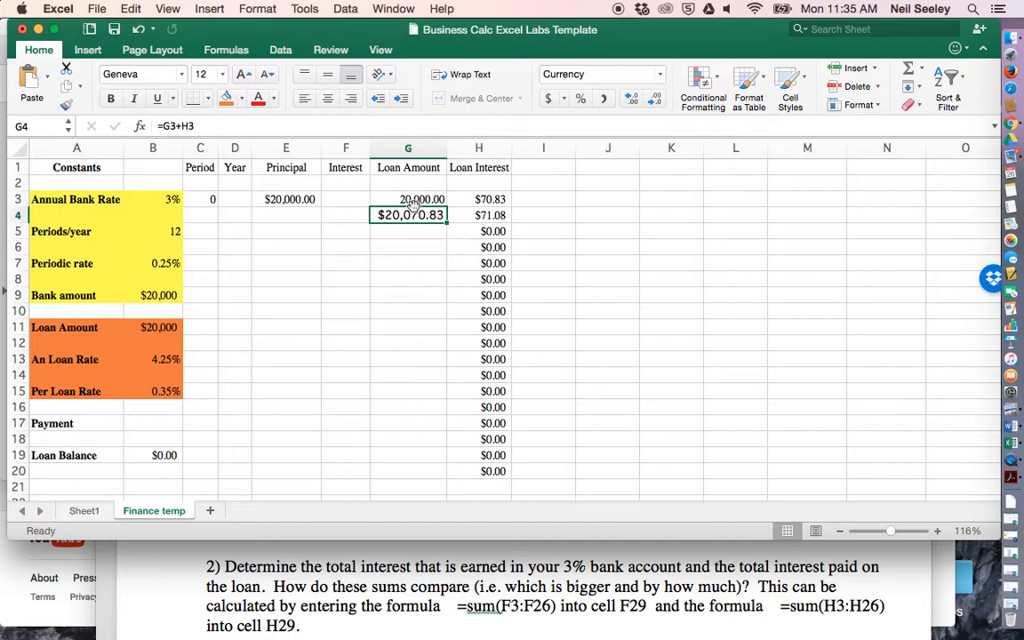
left_click_drag(447, 222, 446, 471)
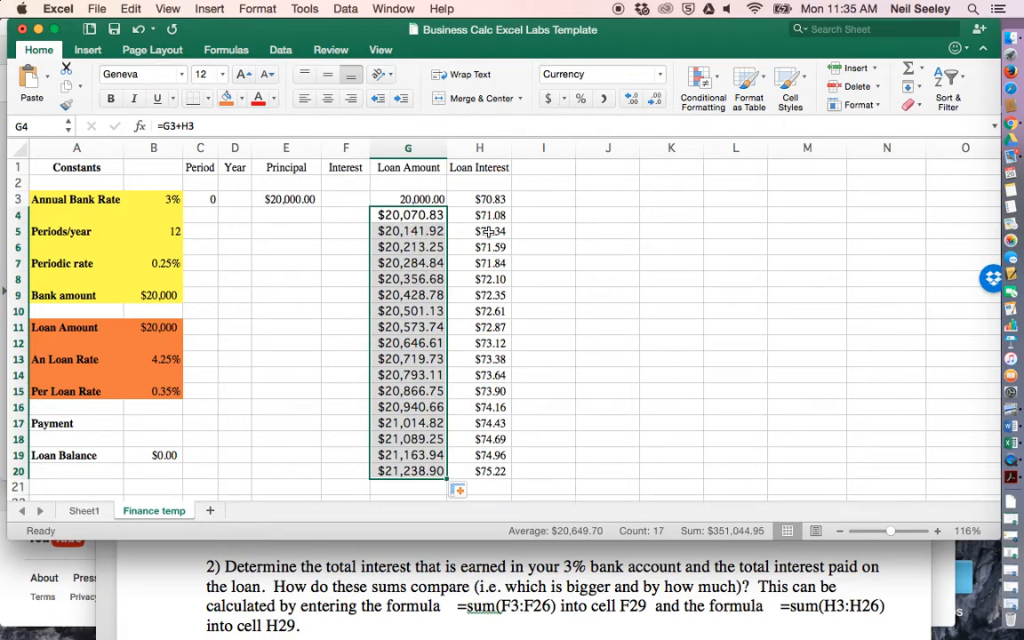
left_click(423, 259)
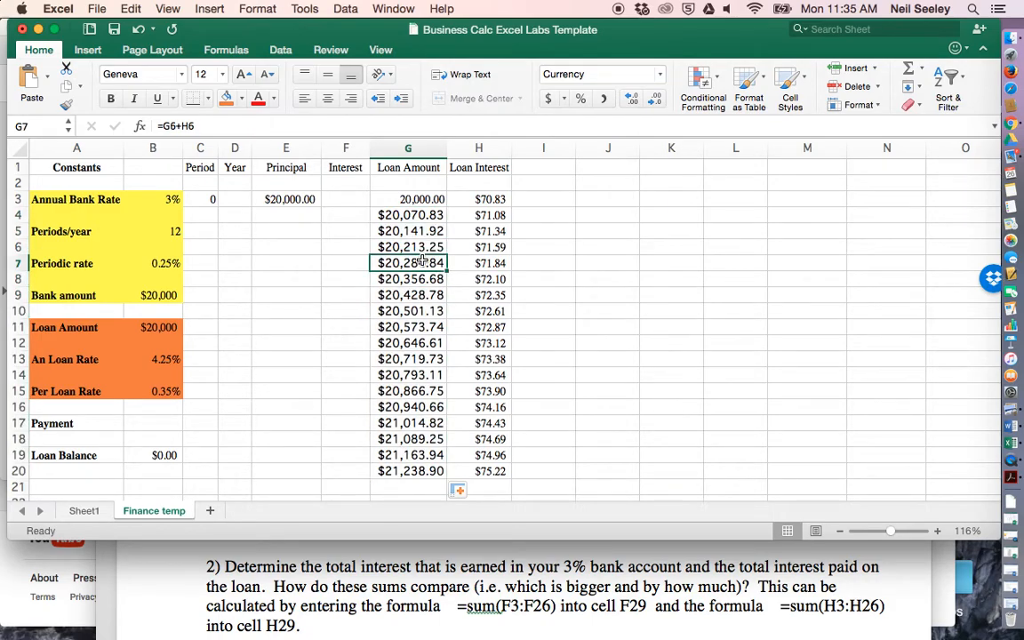
key("Up")
key("Right")
key("Left")
key("Down")
key("Down")
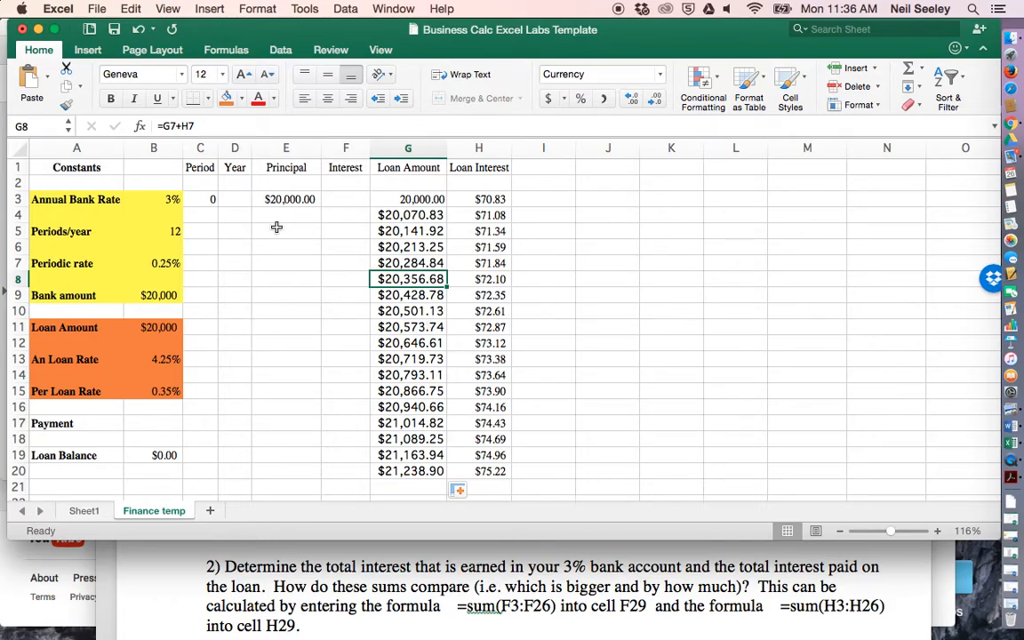
- Enter 1 in C4 and extend the Period series from C3:C4 down the column to period 24
left_click(210, 213)
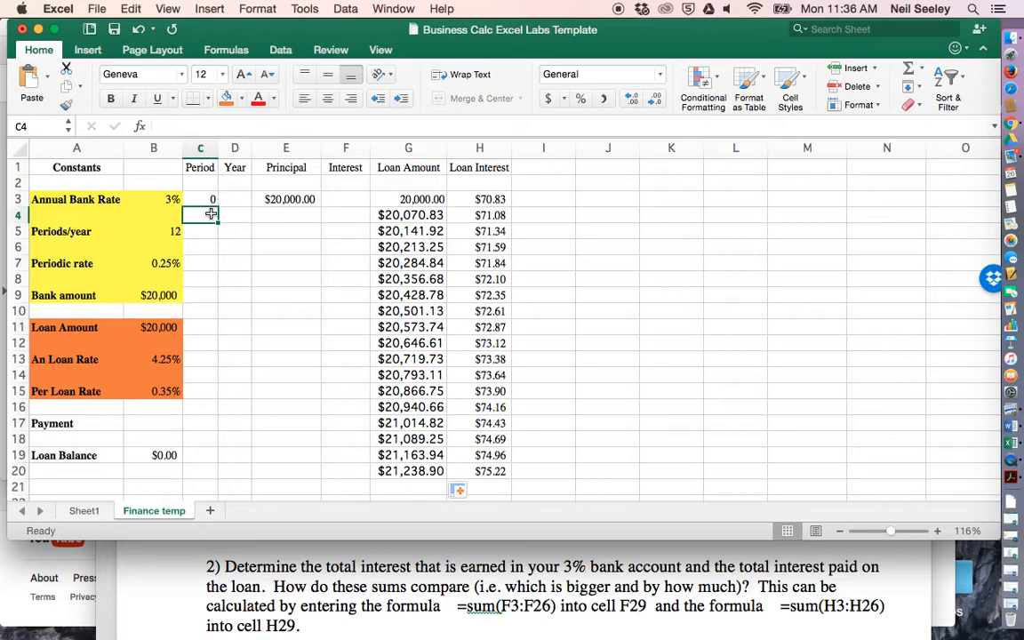
type("1")
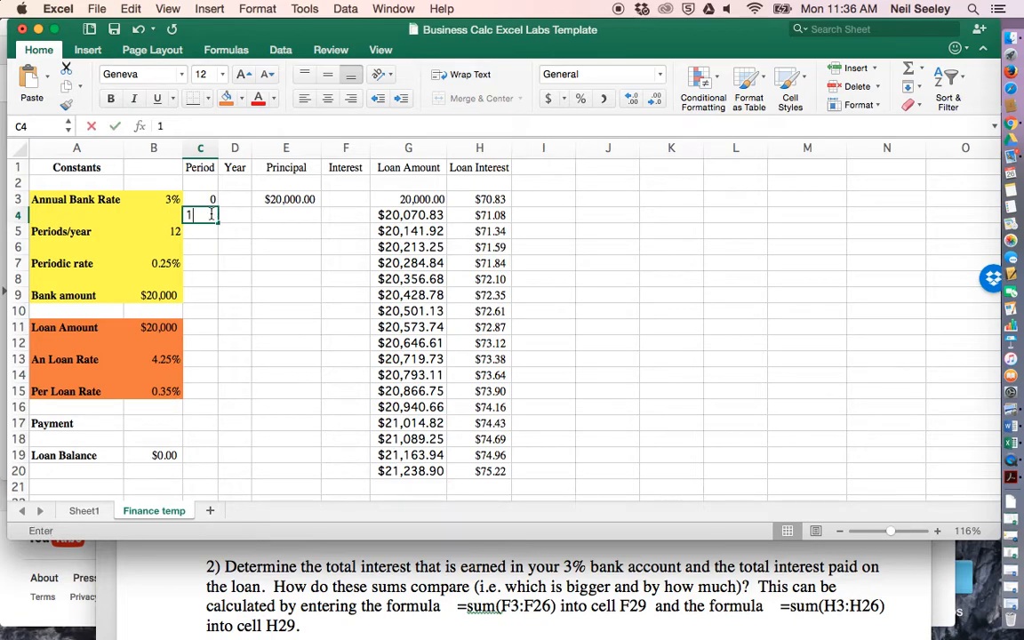
key("Return")
mouse_move(202, 201)
left_mouse_down()
mouse_move(217, 220)
mouse_move(220, 479)
left_mouse_up()
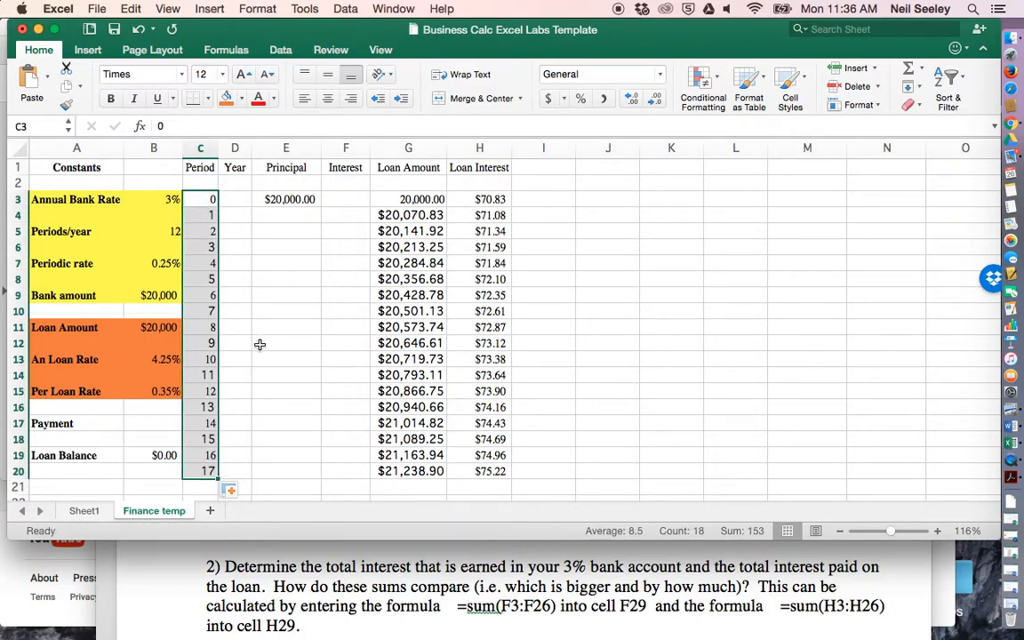
scroll(259, 346, "down", 4)
mouse_move(215, 407)
left_mouse_down()
mouse_move(208, 508)
mouse_move(210, 425)
left_mouse_up()
scroll(252, 302, "up", 5)
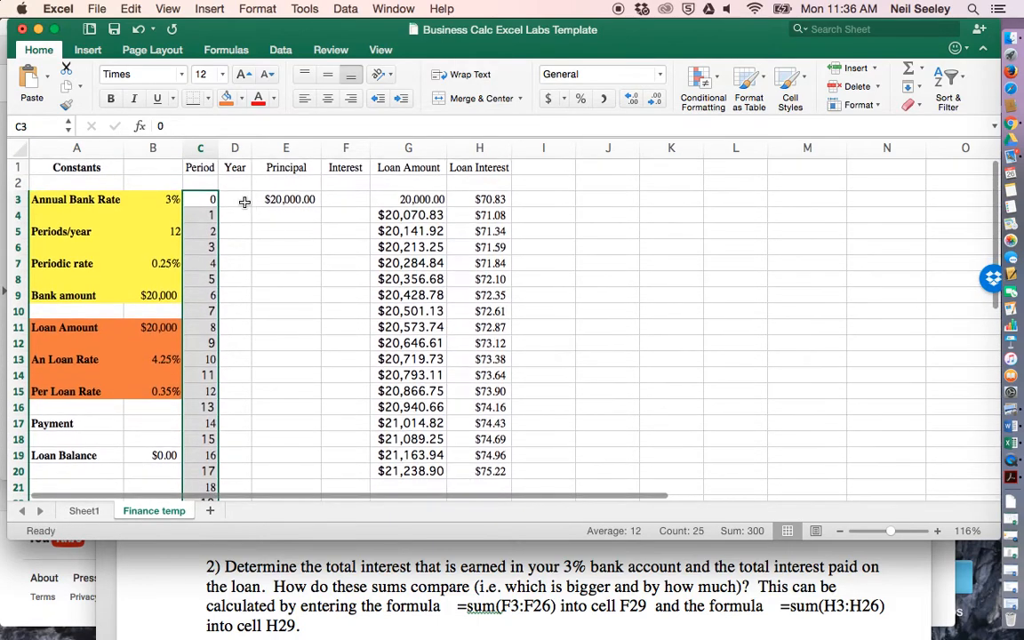
- Enter 0 in D3 as the starting value of the Year column
left_click(241, 200)
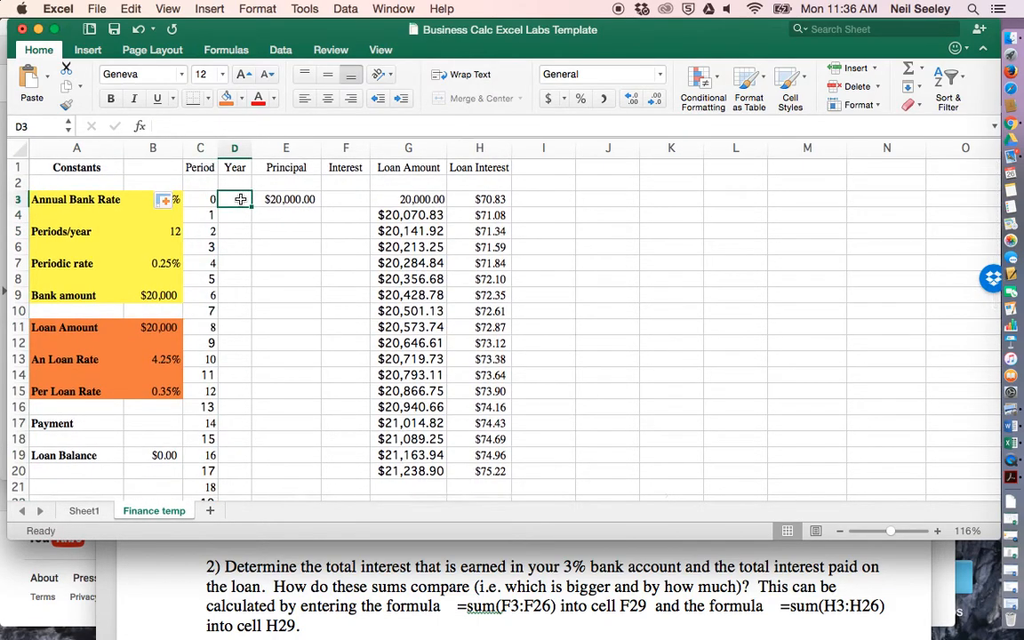
type("=")
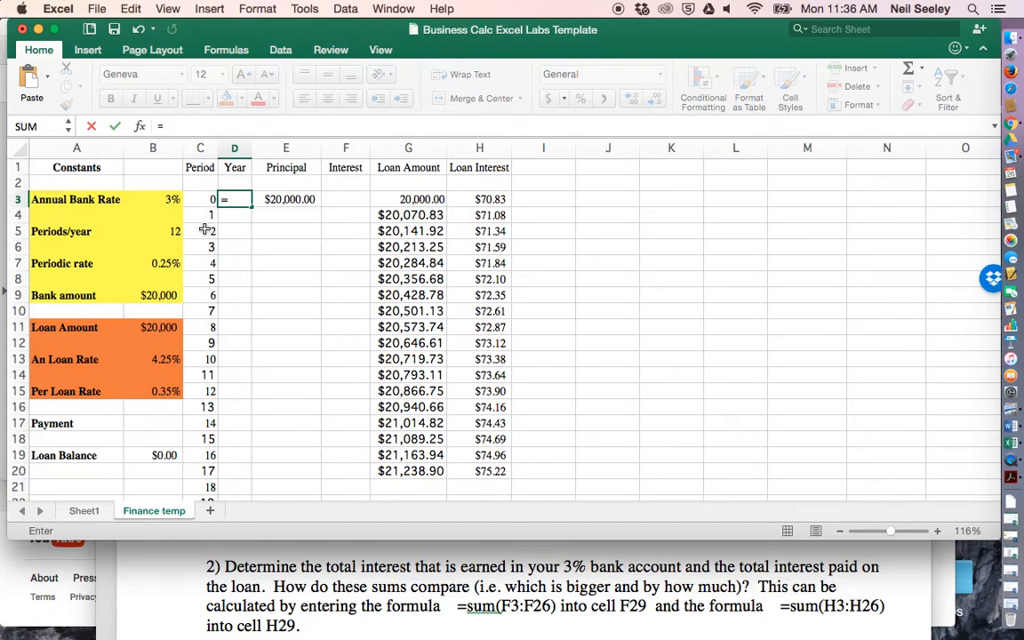
key("BackSpace")
type("0")
key("Return")
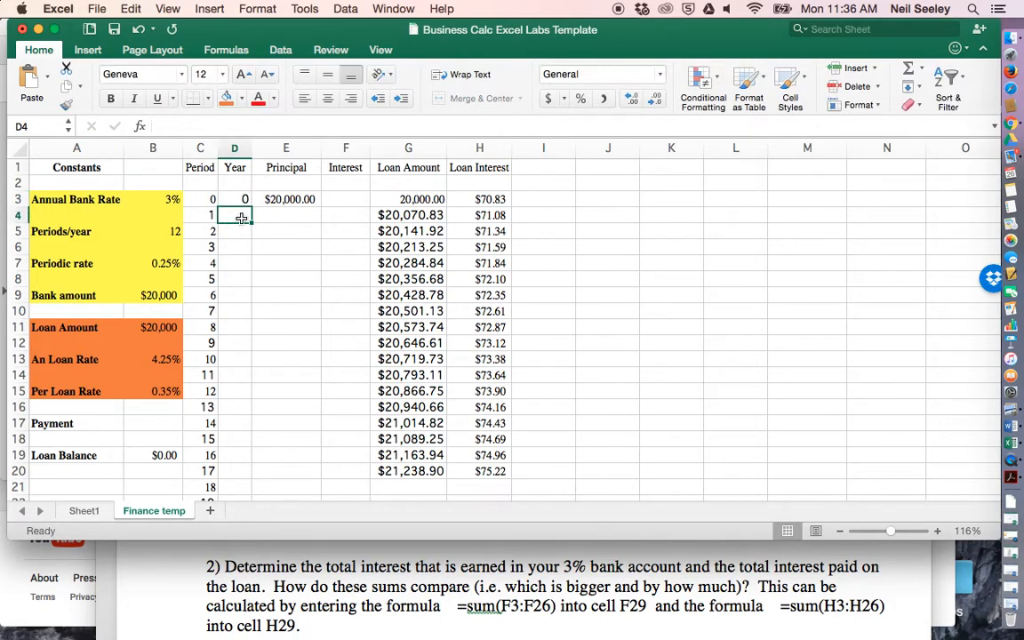
- Enter the formula =1/B$5 in D4 to express one period as a fraction of a year
type("=")
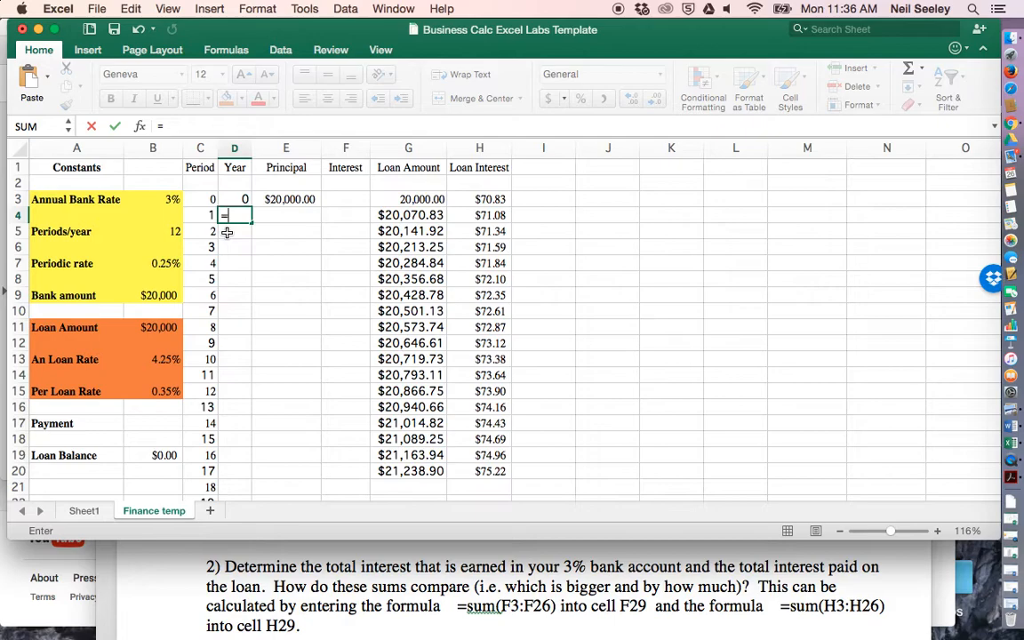
type("1/")
left_click(163, 233)
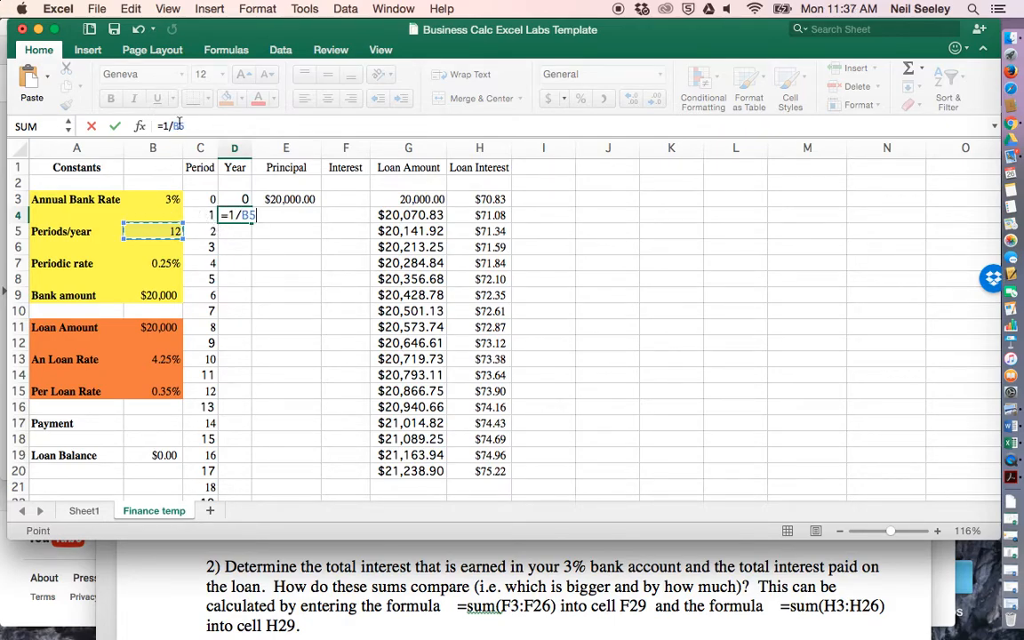
key("Return")
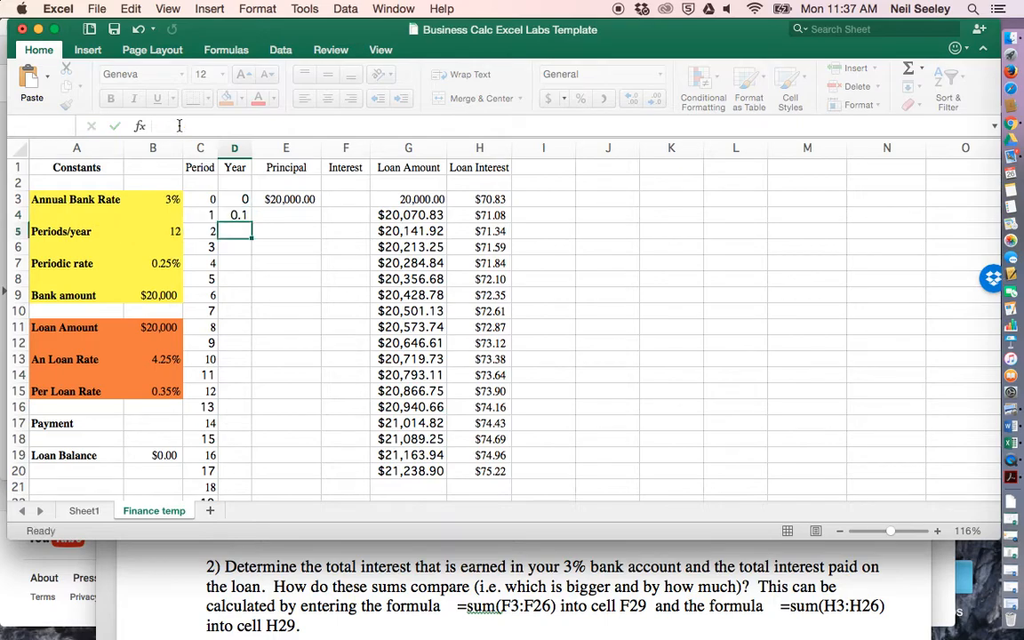
- Fill the D4 formula =1/B$5 down the Year column to period 24
left_click(231, 211)
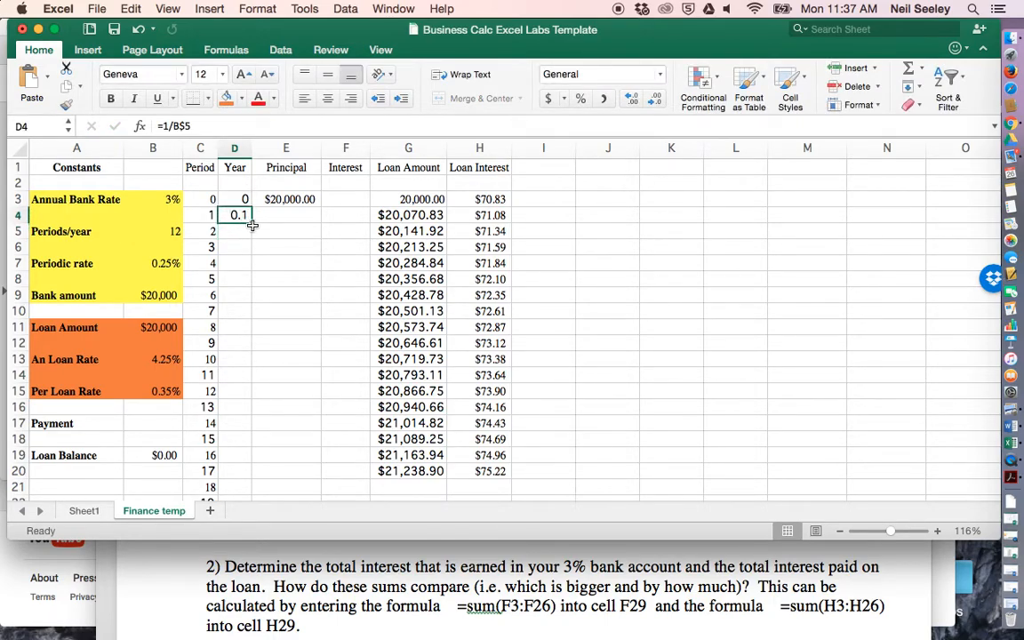
left_click_drag(253, 222, 263, 413)
scroll(297, 286, "up", 5)
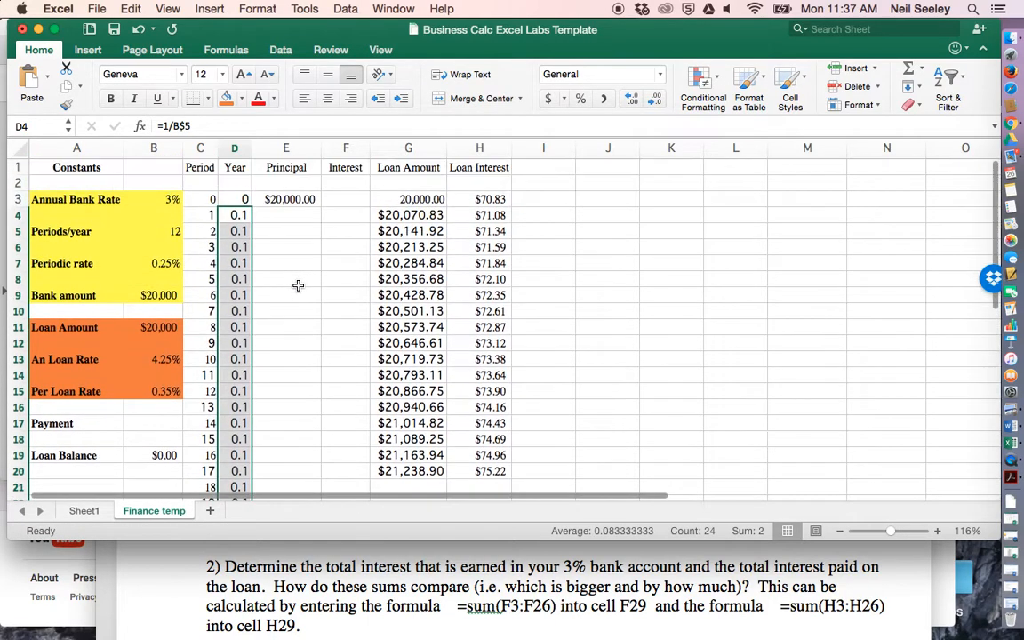
- Change the D4 formula to =D3+1/B$5 so each year value builds on the previous one
left_click(238, 215)
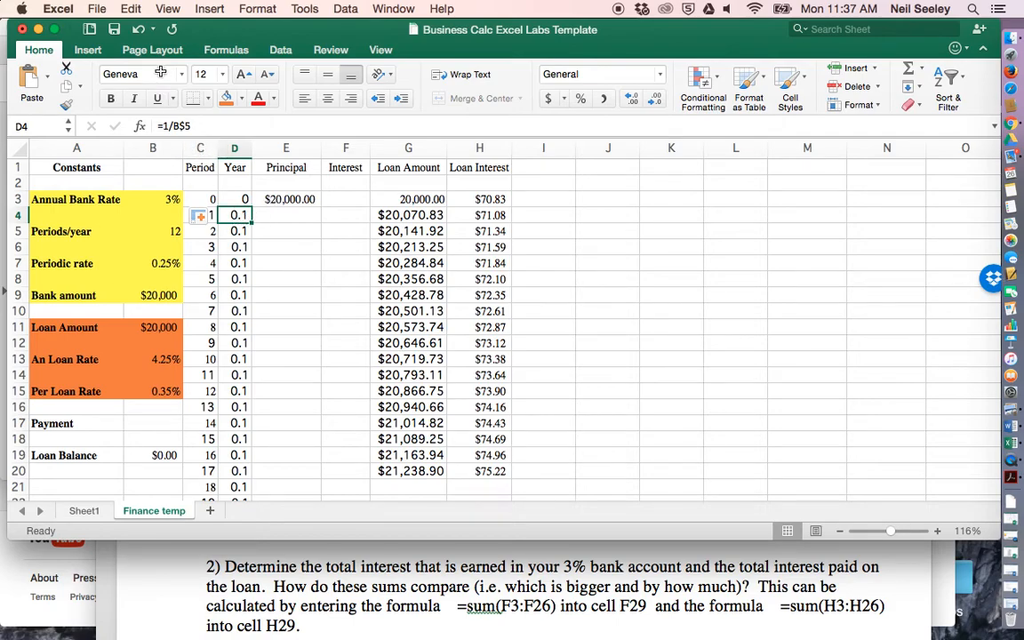
left_click(164, 126)
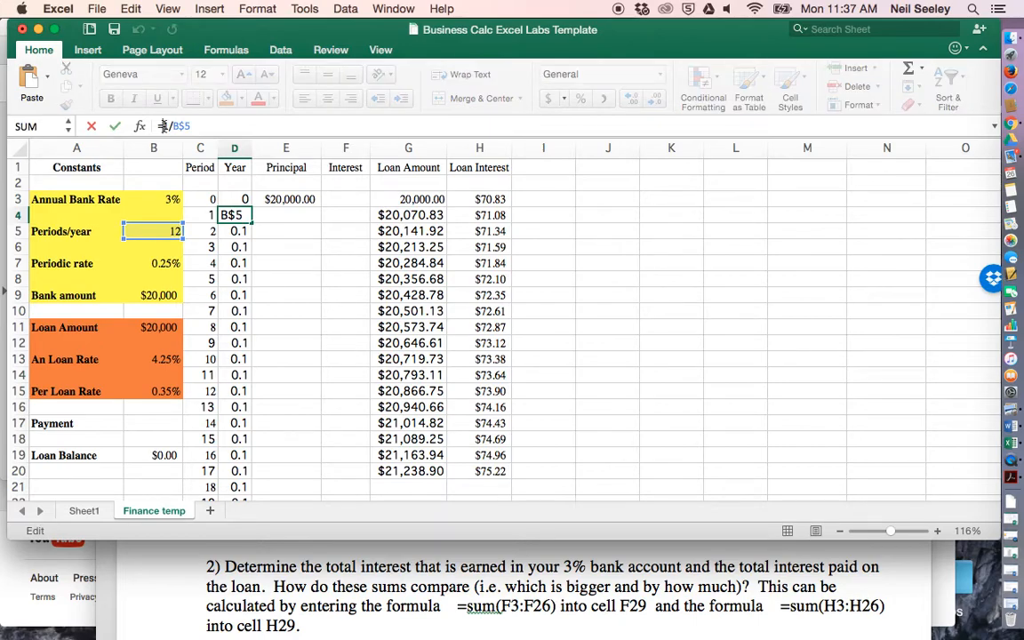
left_click(238, 199)
type("+")
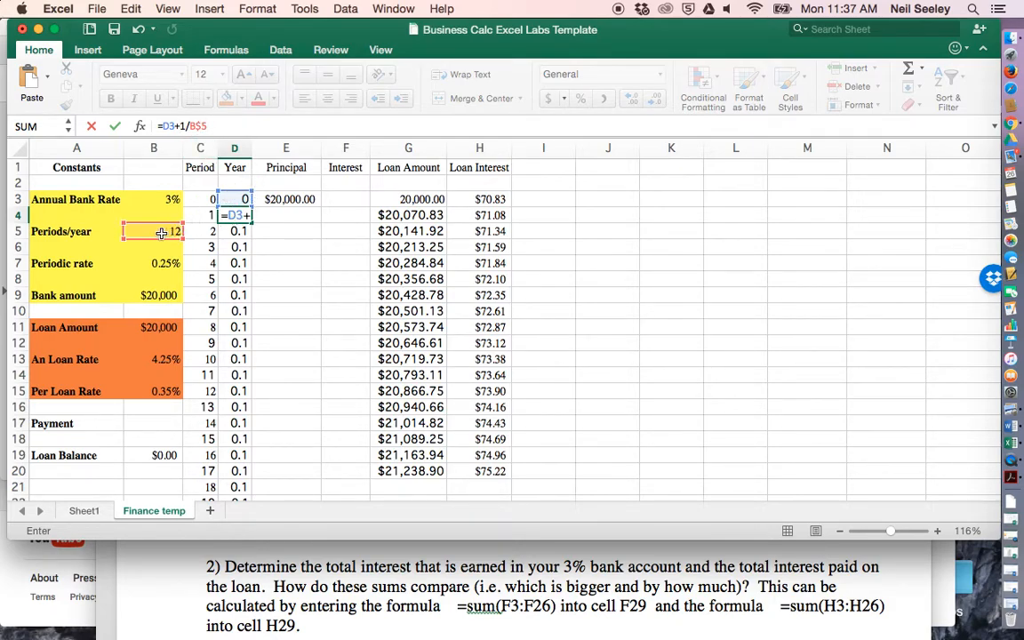
key("Return")
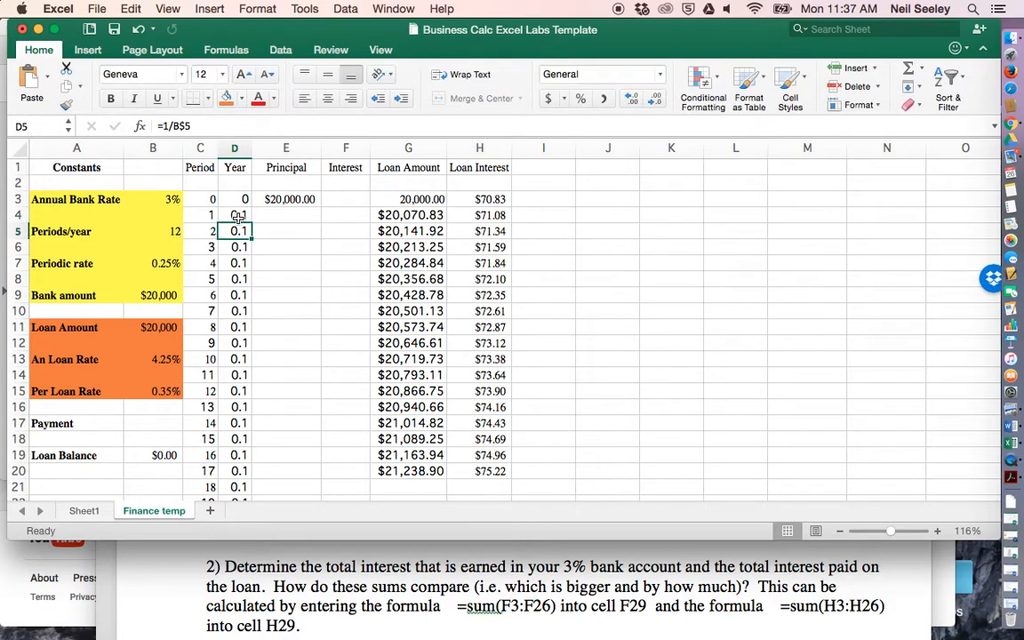
- Fill the cumulative Year formula from D4 down to period 24 and check the entries in D3 and D4
left_click(236, 215)
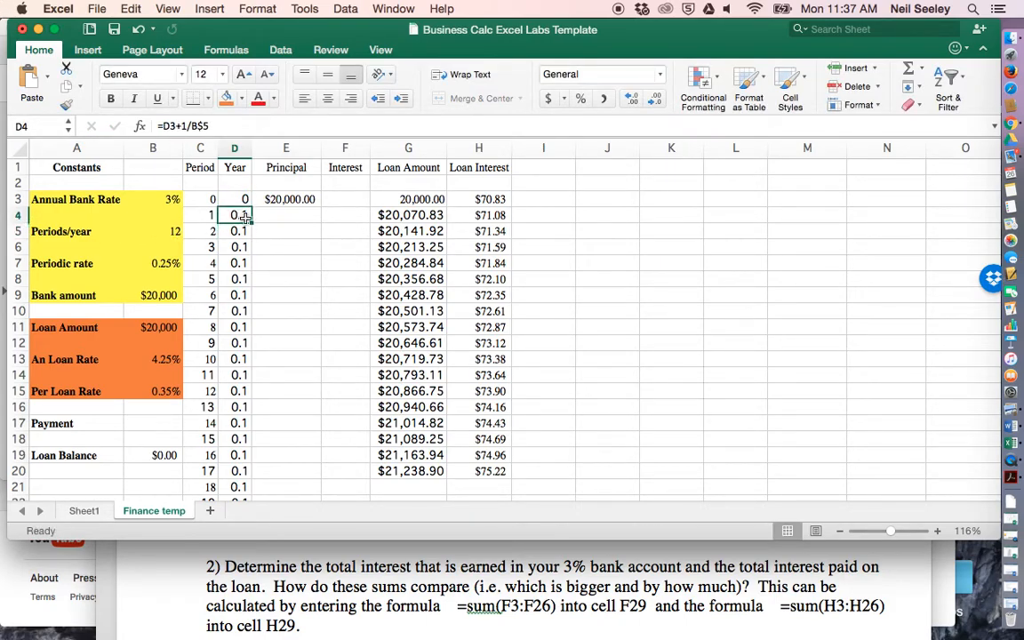
left_click_drag(253, 224, 253, 462)
scroll(247, 259, "up", 4)
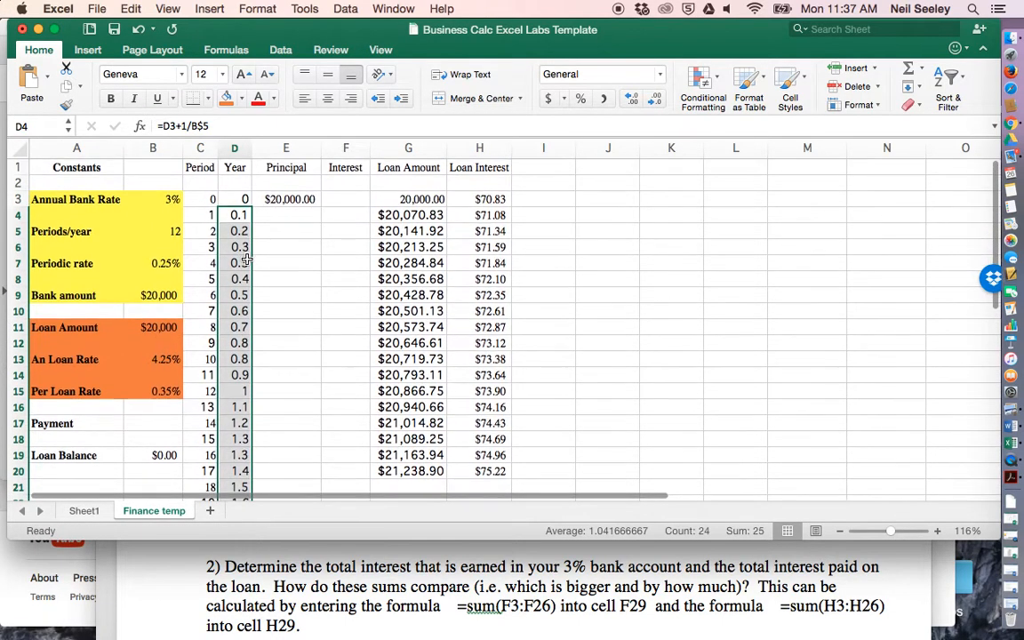
left_click(233, 216)
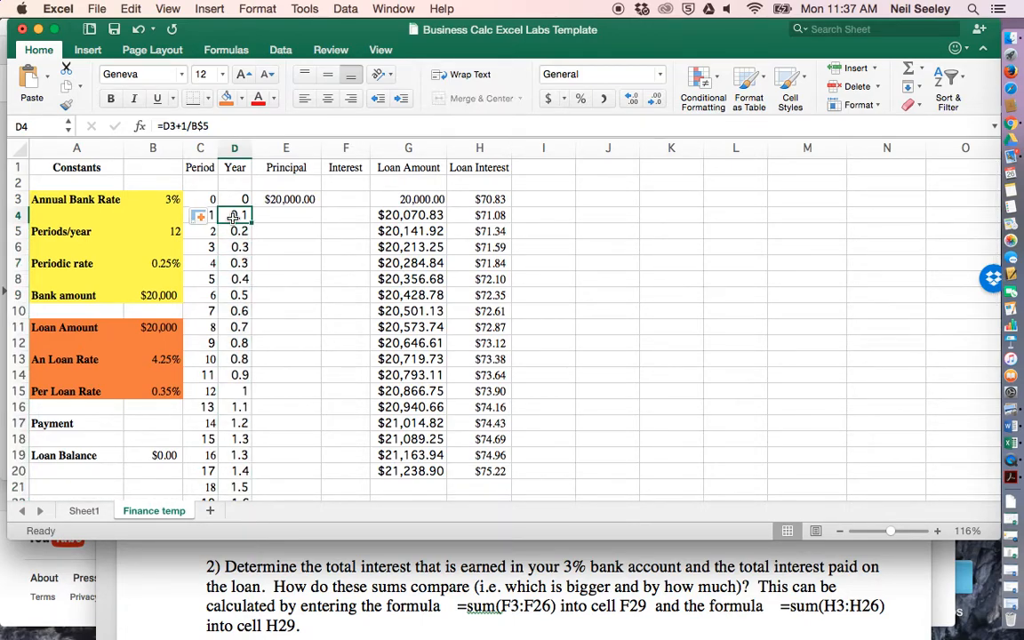
left_click(233, 202)
left_click(233, 215)
- Extend the Loan Amount and Loan Interest formulas from G20:H20 down to row 27
scroll(346, 282, "down", 5)
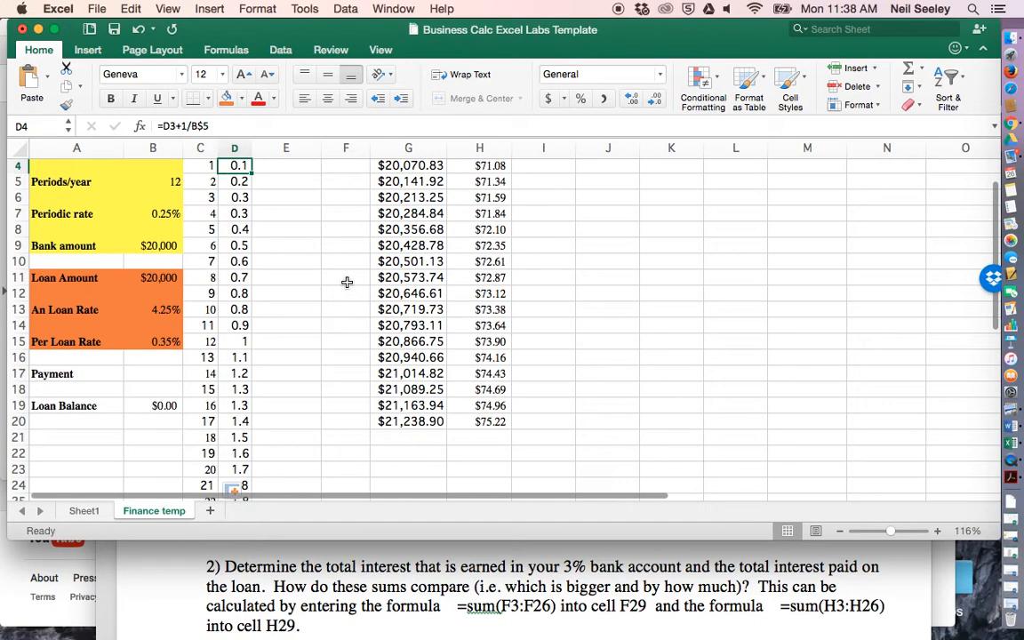
left_click_drag(402, 323, 486, 329)
left_click(409, 277)
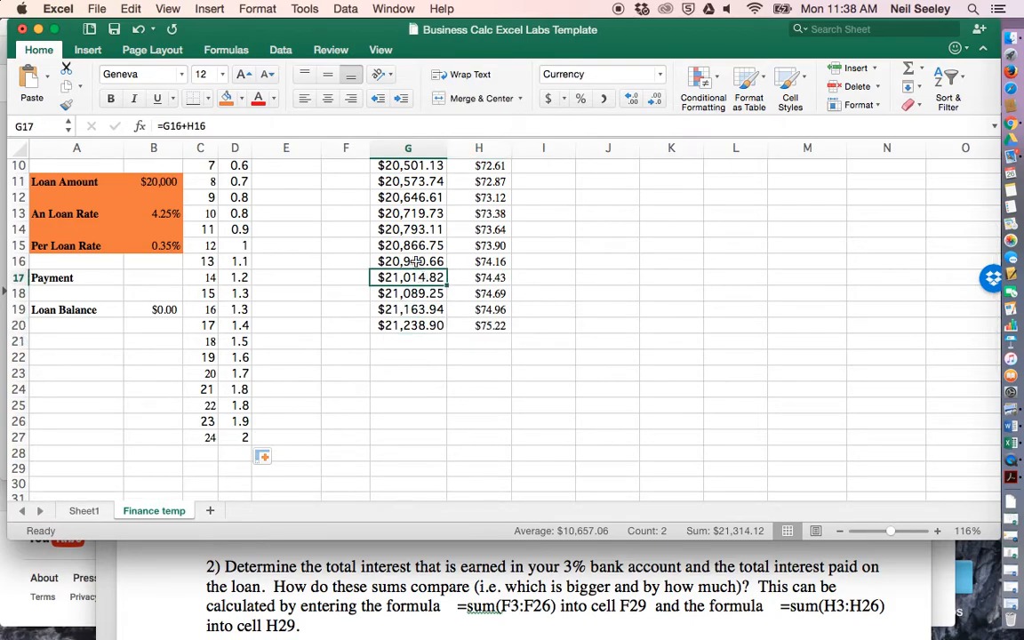
scroll(412, 300, "up", 5)
scroll(411, 301, "down", 3)
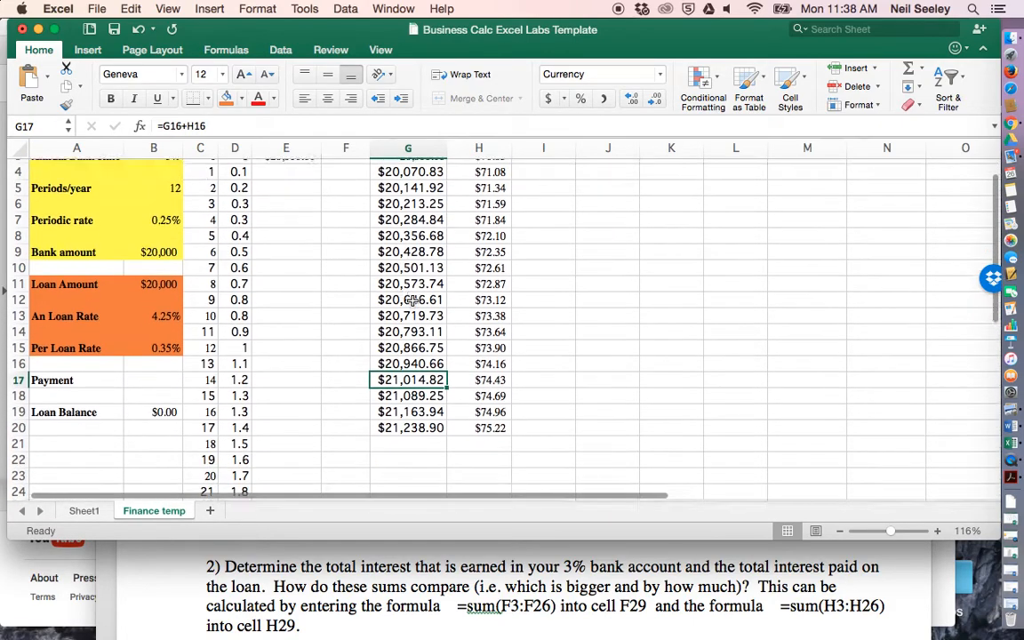
left_click(407, 391)
left_click_drag(407, 391, 508, 534)
left_click_drag(504, 576, 512, 296)
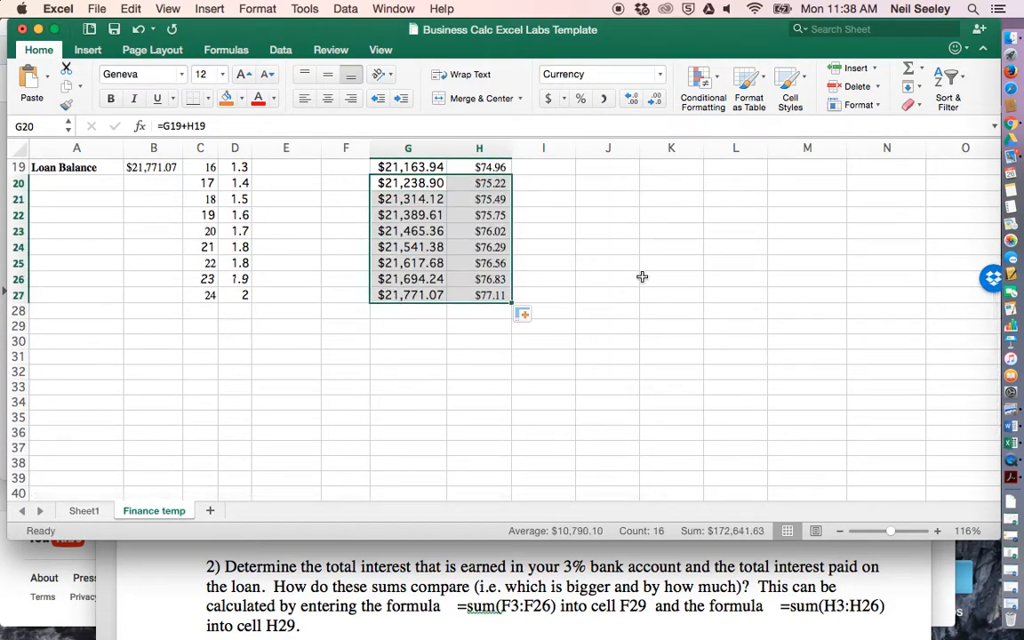
- Set the font of columns C through H to Times New Roman and look over the table
scroll(397, 397, "up", 8)
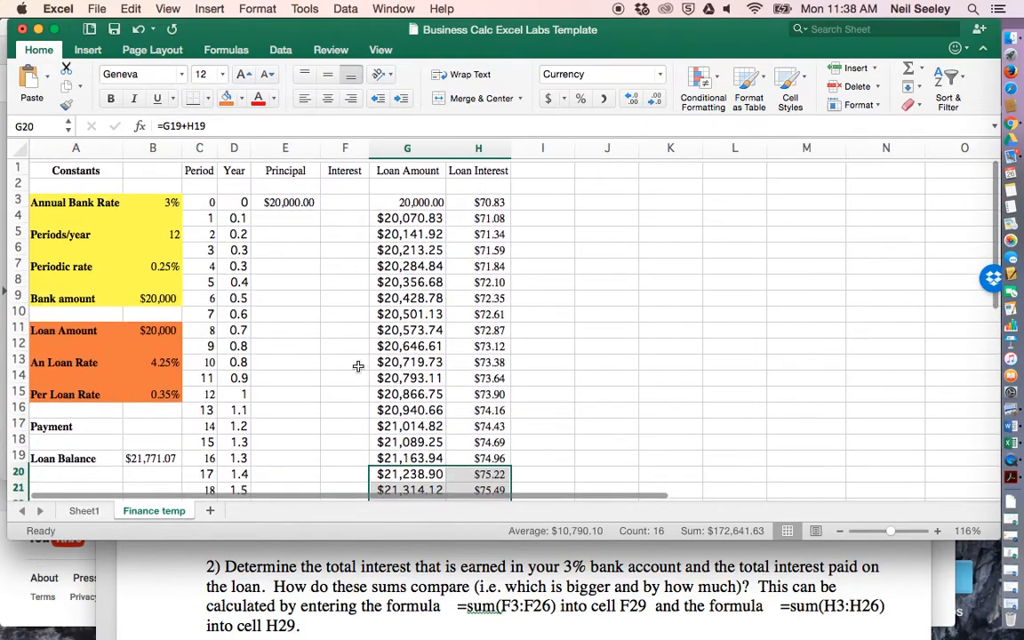
left_click_drag(205, 152, 234, 148)
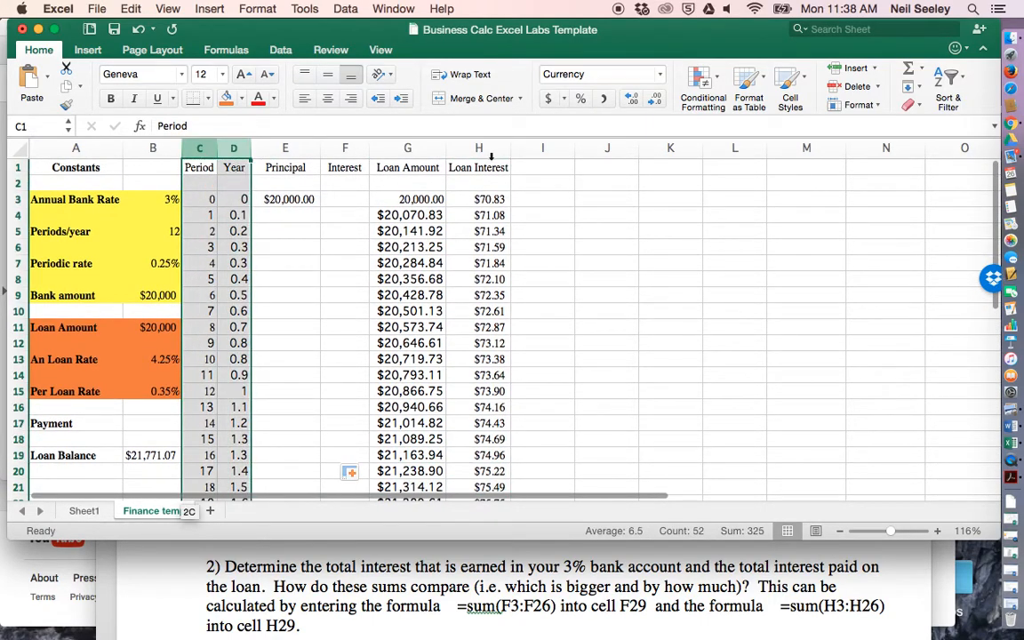
left_click_drag(488, 156, 489, 151)
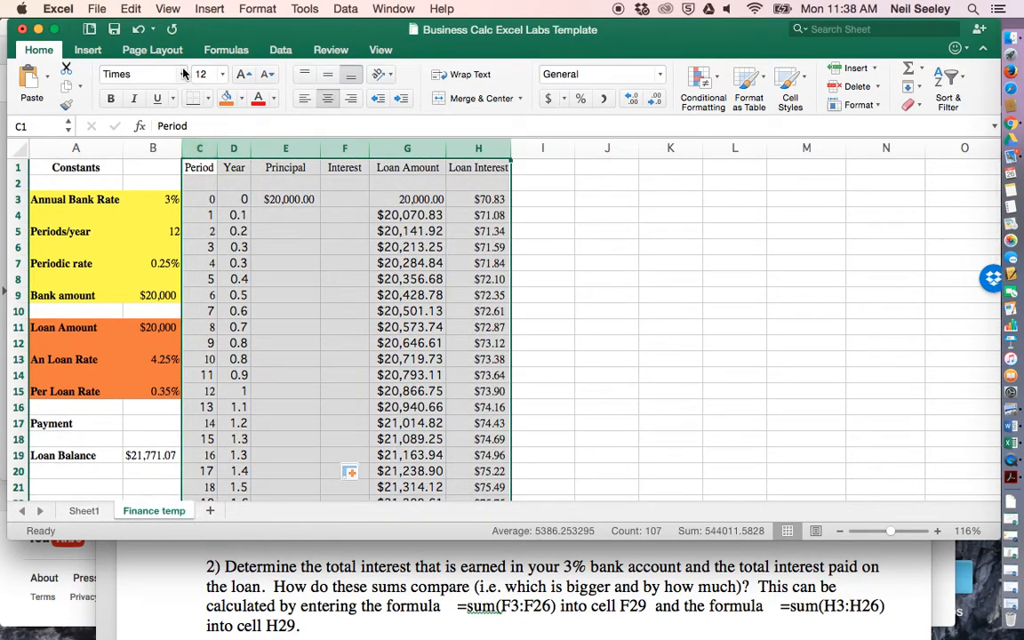
left_click(142, 75)
left_click(142, 75)
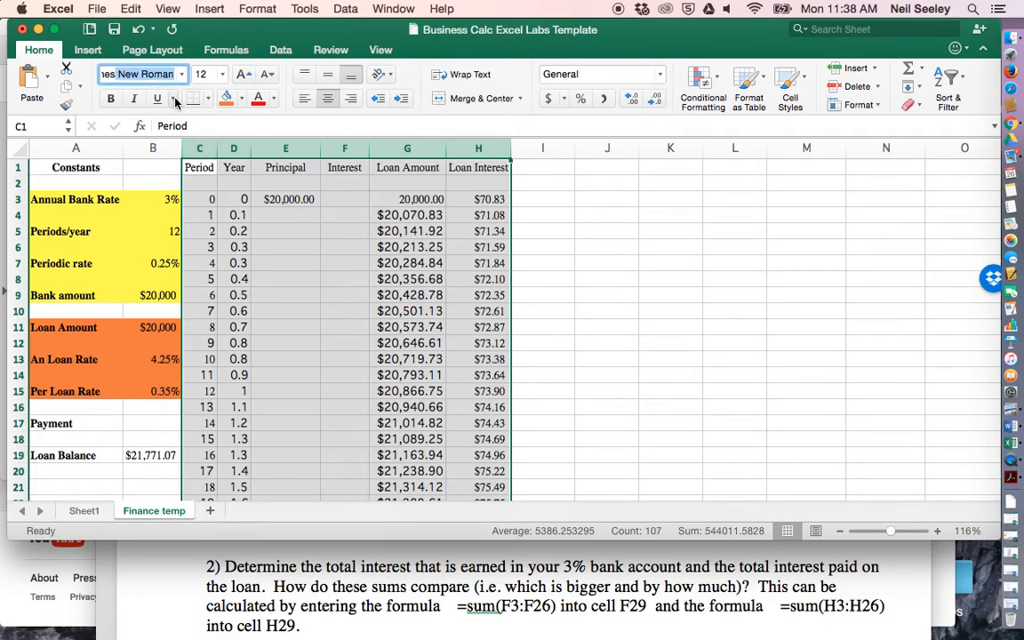
key("Return")
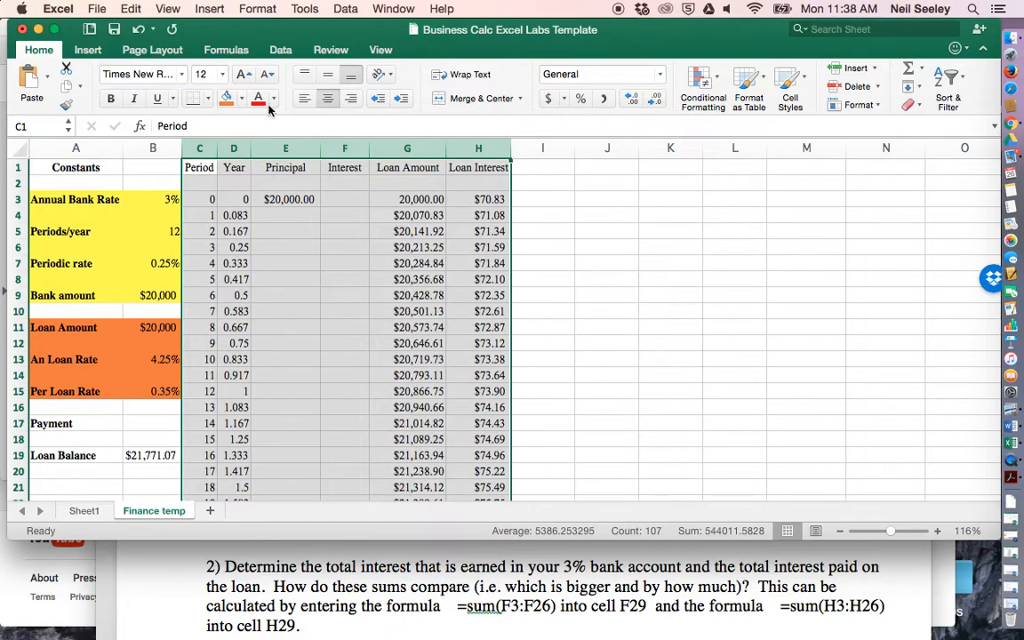
left_click(377, 275)
scroll(378, 275, "down", 4)
scroll(378, 276, "up", 4)
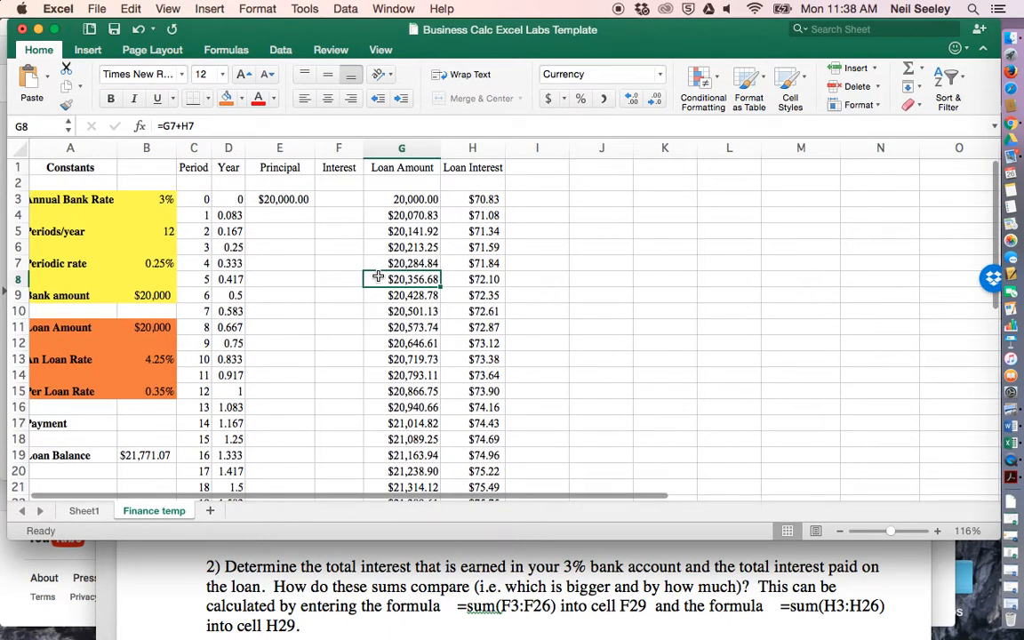
- Enter the formula =G27 in B19 so the Loan Balance shows the period 24 loan amount
scroll(415, 291, "down", 10)
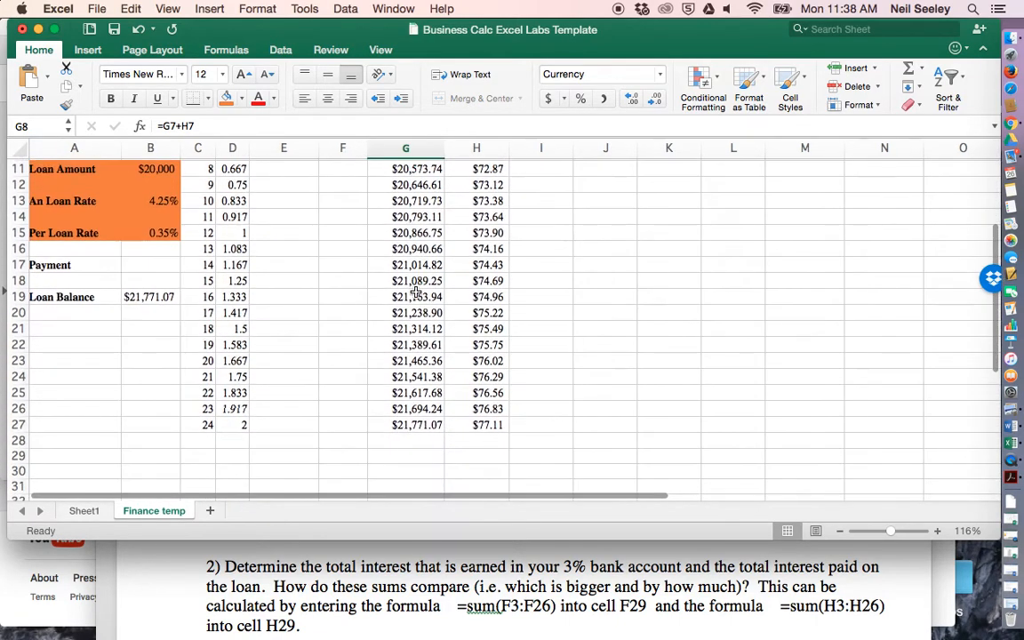
left_click(148, 297)
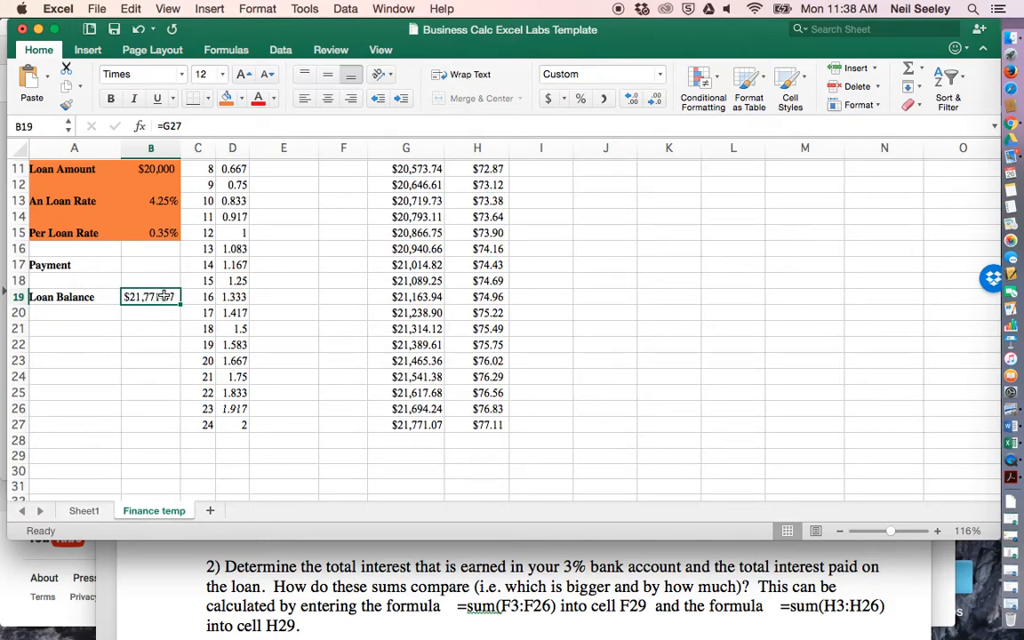
type("=")
left_click(417, 424)
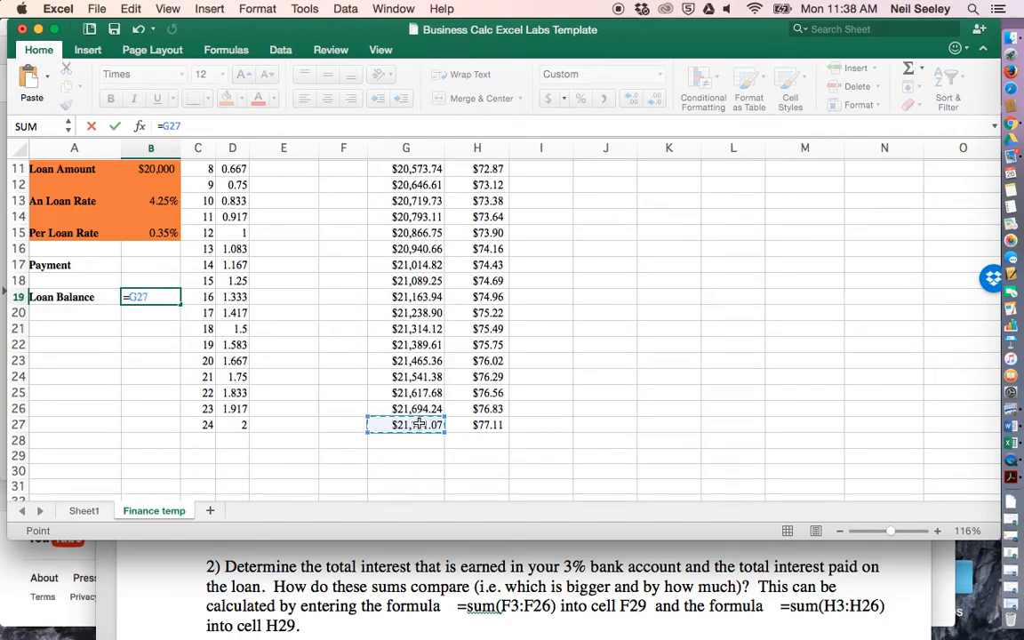
key("Return")
scroll(162, 292, "up", 5)
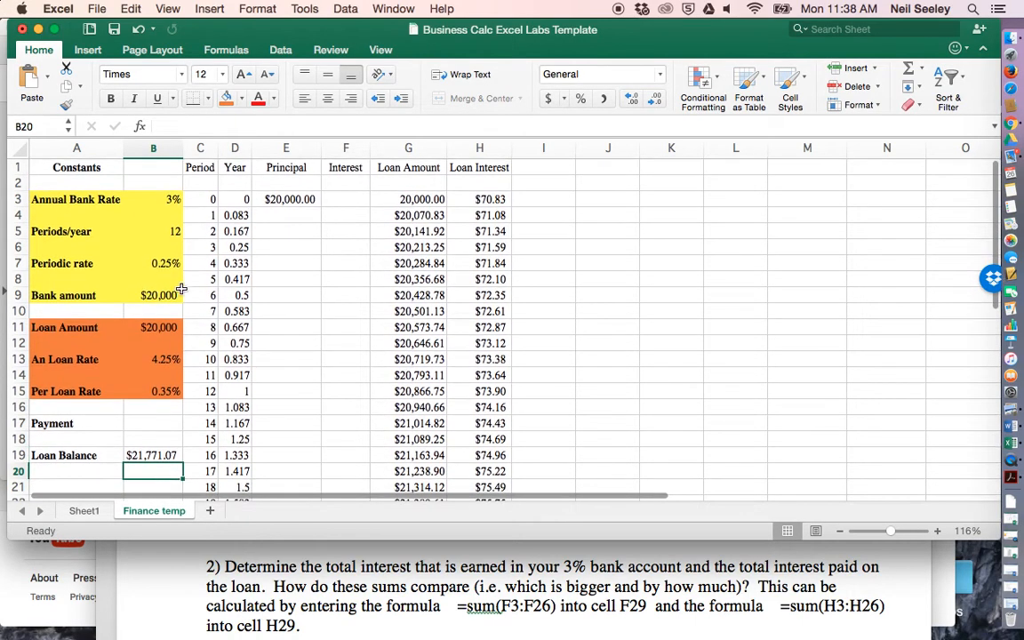
- Change the loan amount formula in G4 to =G3+H3-B$17 to subtract the payment with its row locked
left_click(150, 423)
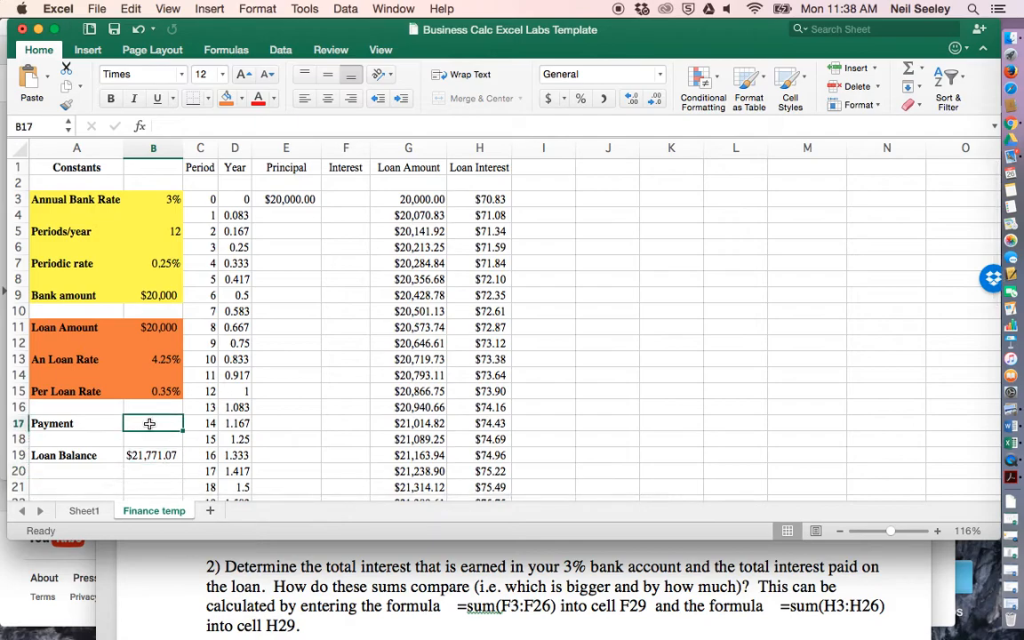
left_click(372, 214)
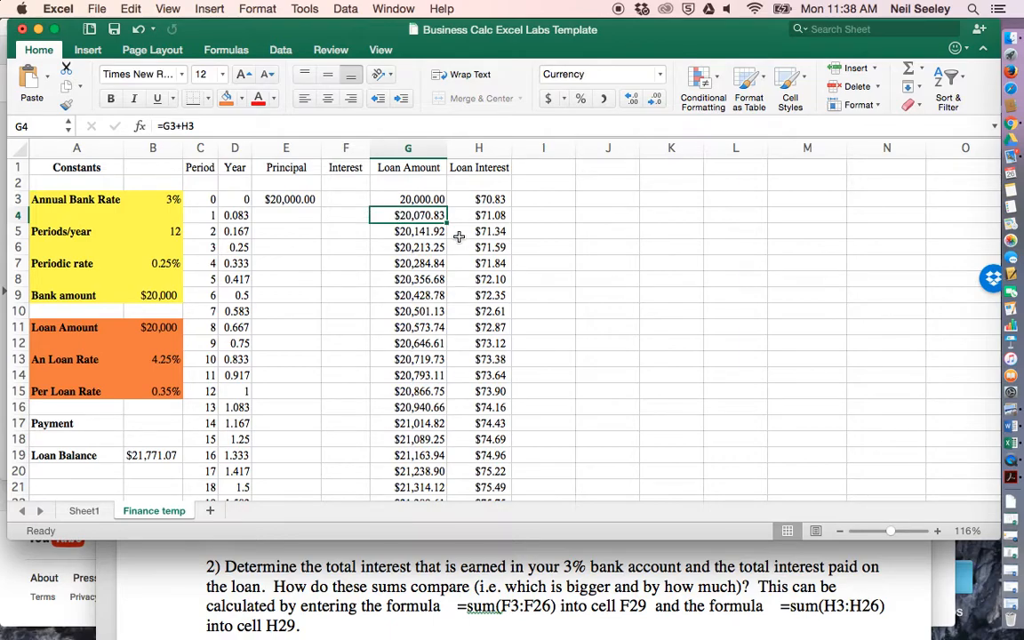
left_click(213, 127)
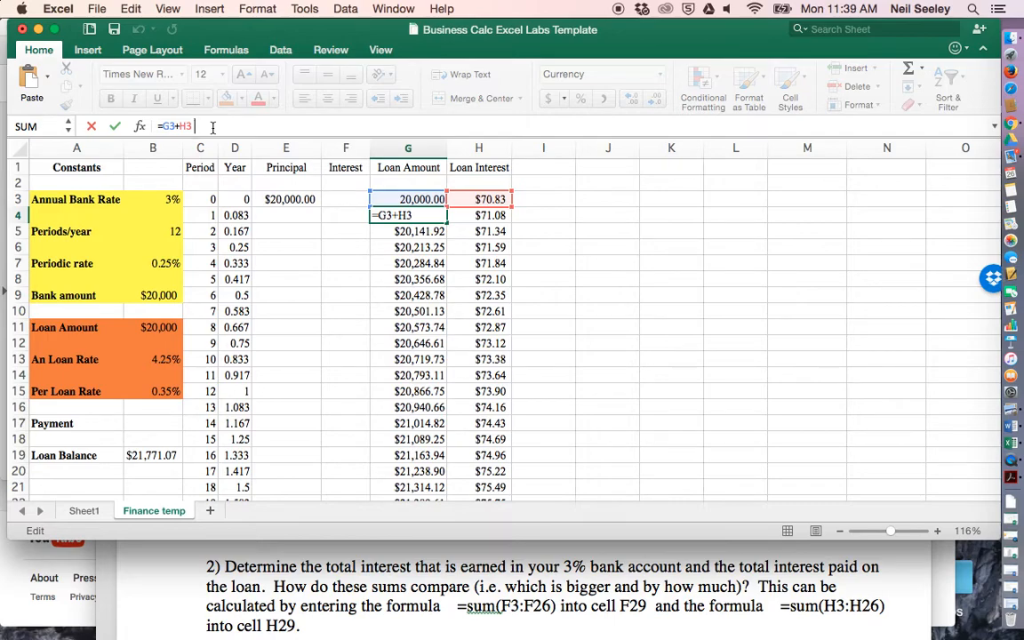
type("-")
left_click(144, 424)
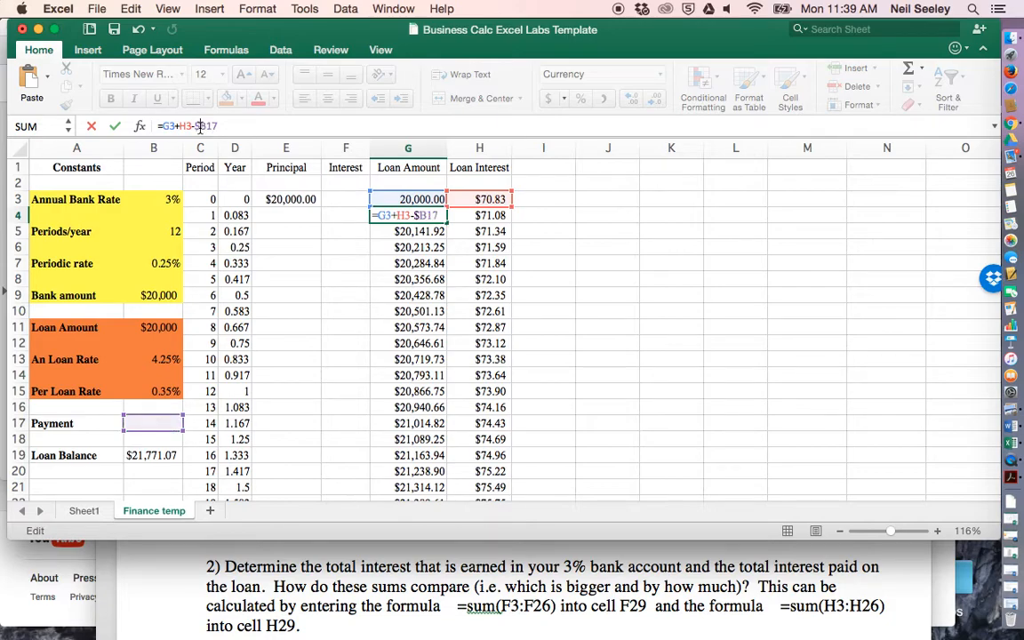
key("BackSpace")
type("$")
left_click(513, 199)
left_click(421, 209)
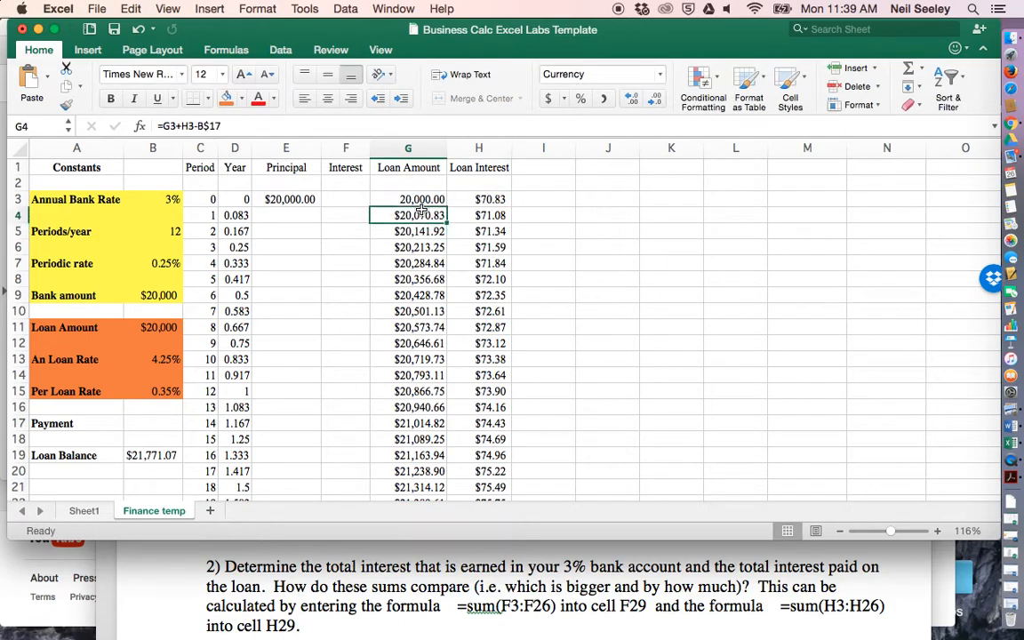
- Fill the updated loan amount formula from G4 down to G27 and select the Payment cell B17
left_click_drag(446, 223, 443, 189)
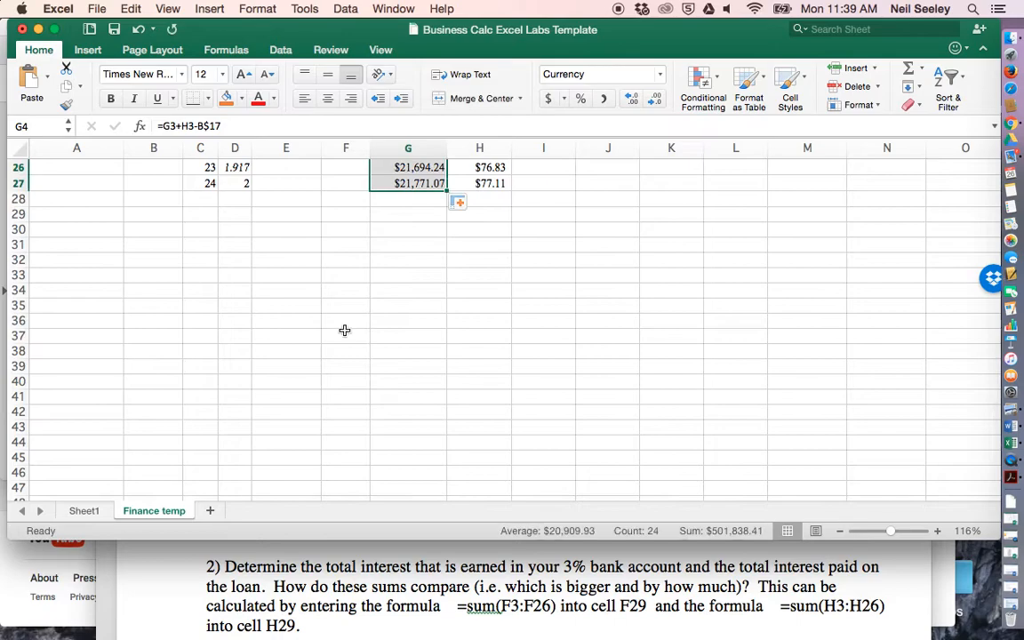
scroll(343, 331, "up", 10)
left_click(153, 378)
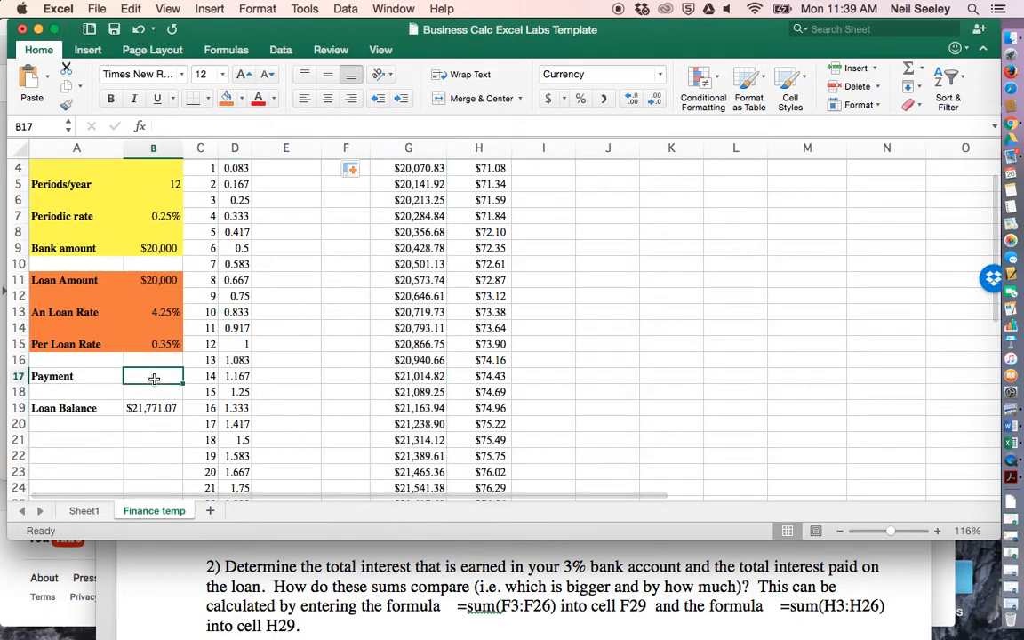
- Enter a payment of 500 in B17 and check the Loan Balance in B19
type("500")
key("Return")
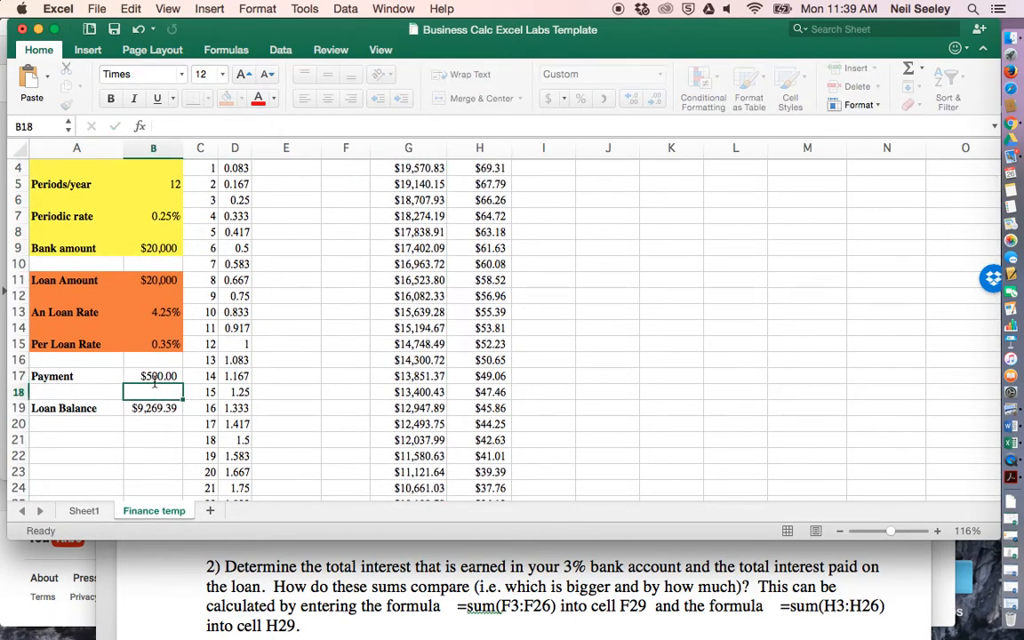
left_click(147, 408)
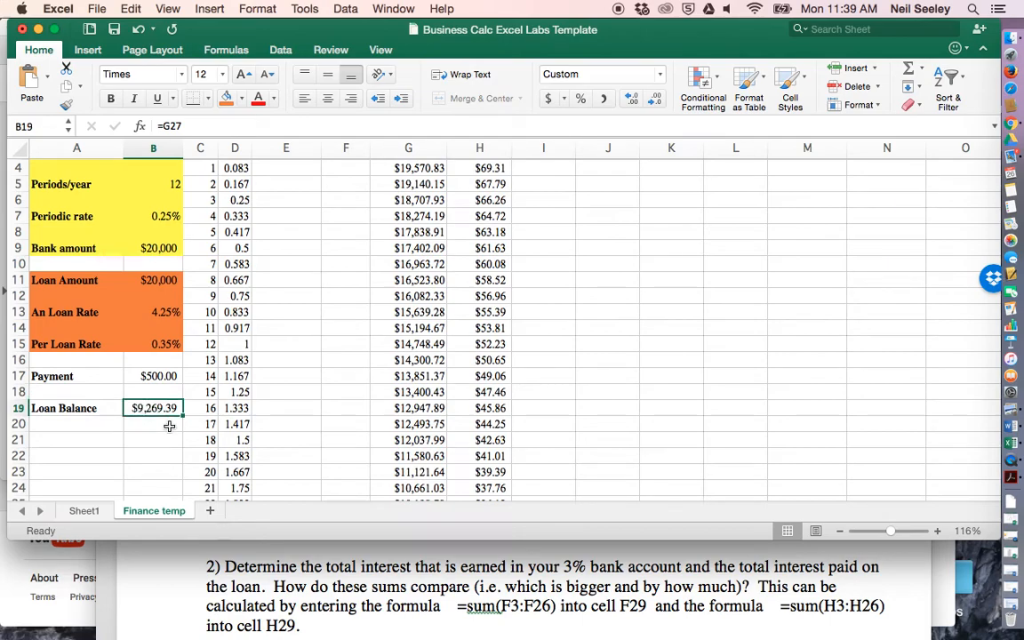
left_click(147, 377)
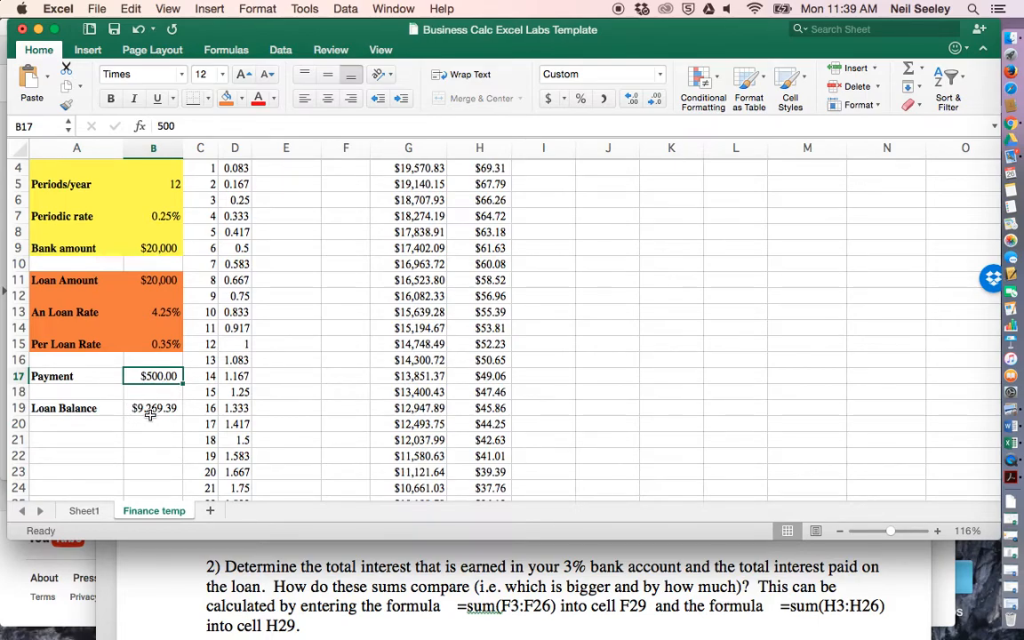
- Switch to the Word lab document to read the monthly payment question, and return to the top of the Excel sheet
left_click(512, 581)
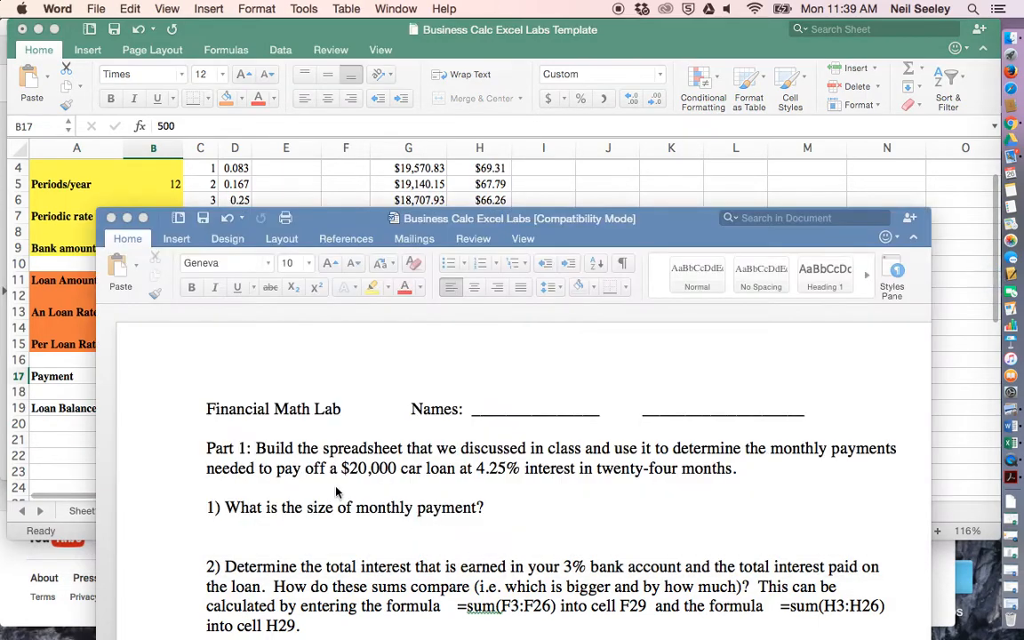
left_click(554, 510)
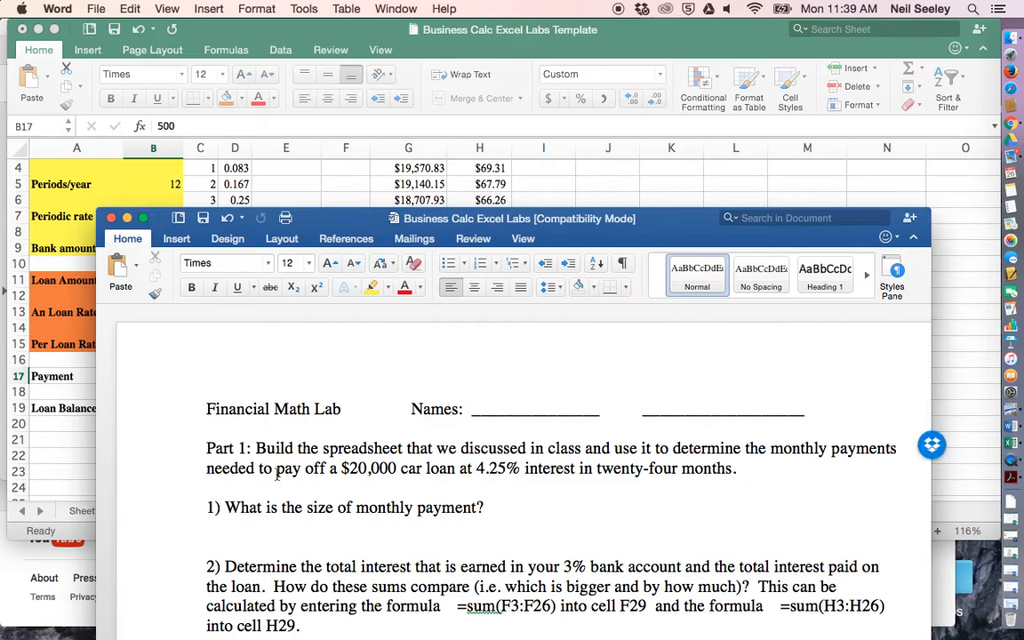
left_click(47, 442)
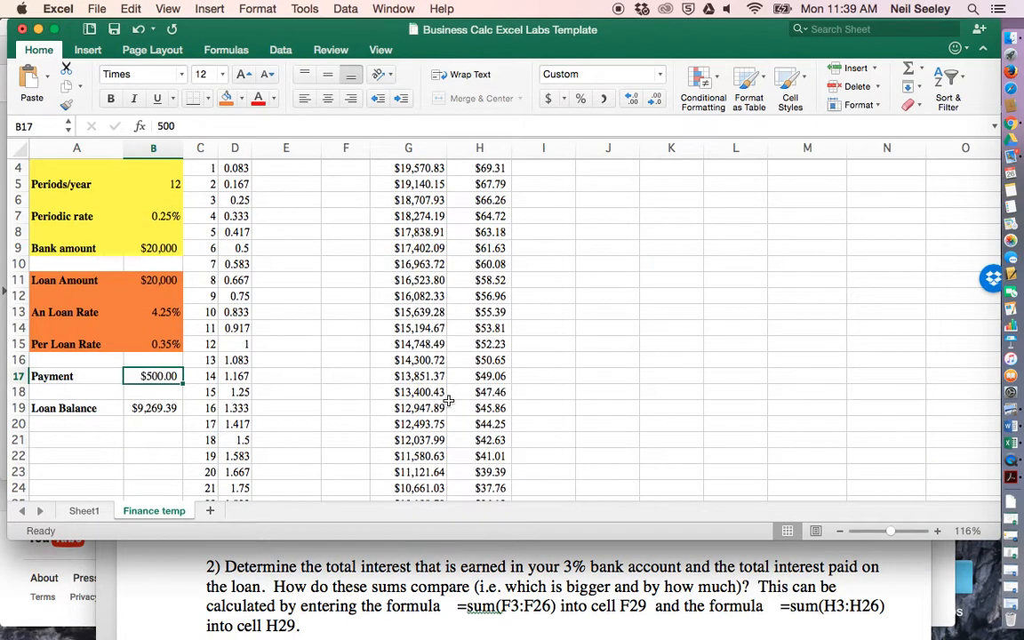
left_click(413, 586)
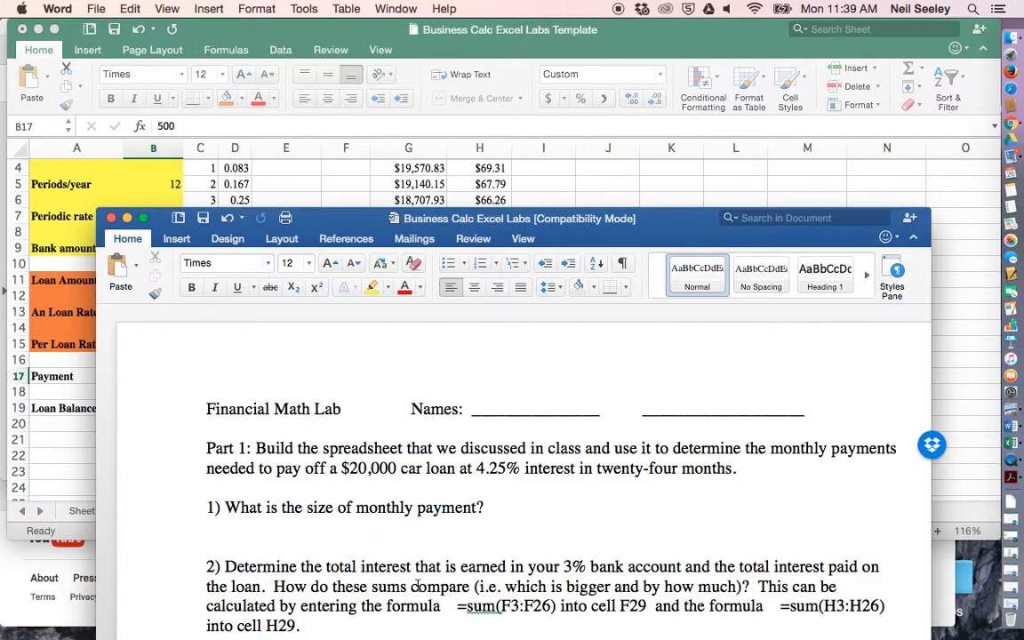
left_click(299, 198)
scroll(302, 199, "up", 3)
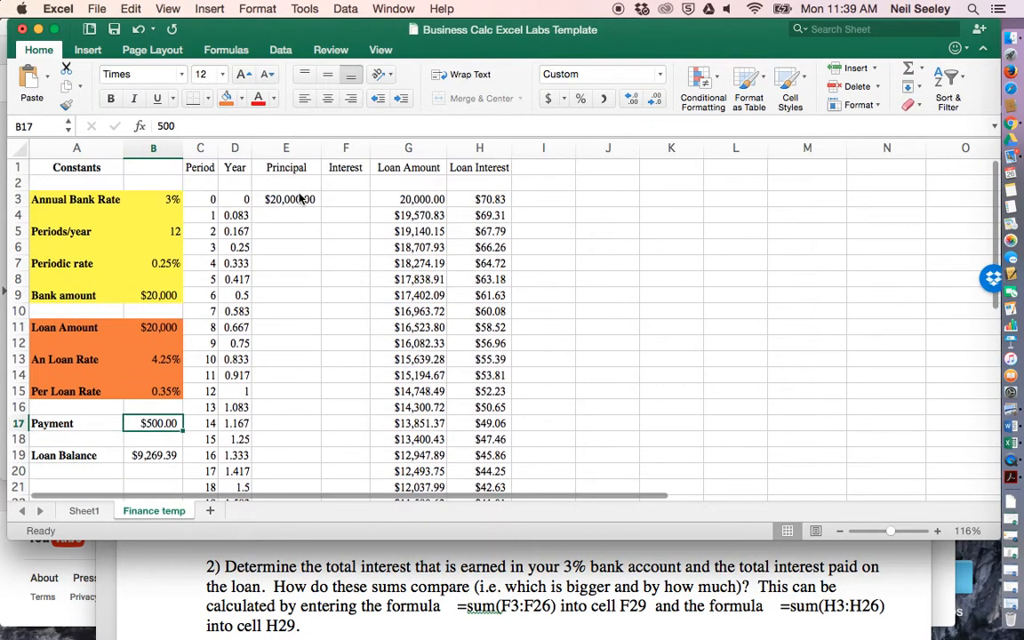
- Enter the bank interest formula =B$7*E3 in F3, with the periodic rate's row locked
left_click(291, 216)
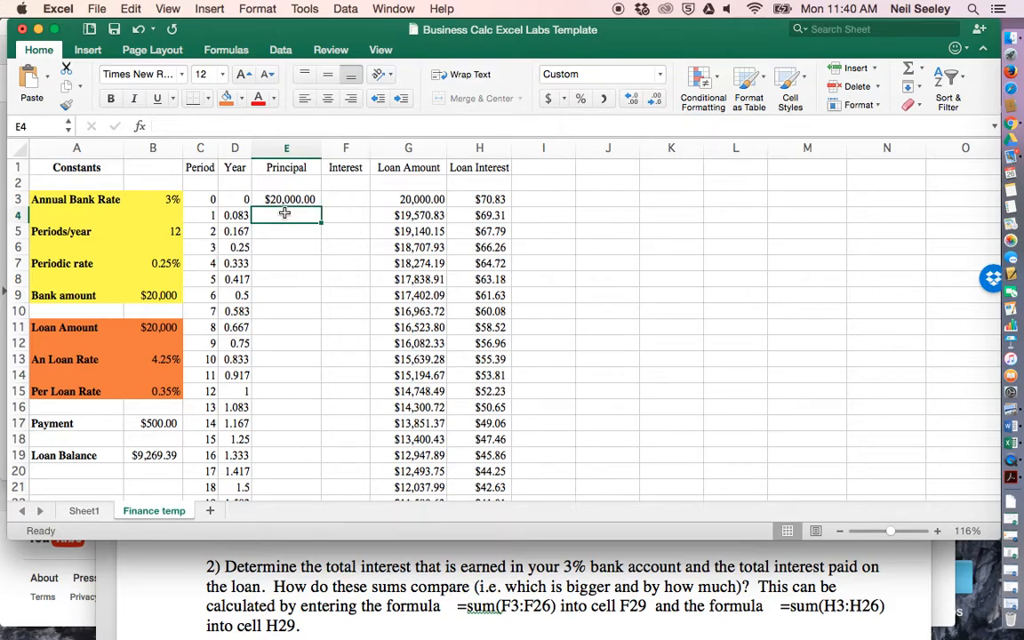
left_click(334, 198)
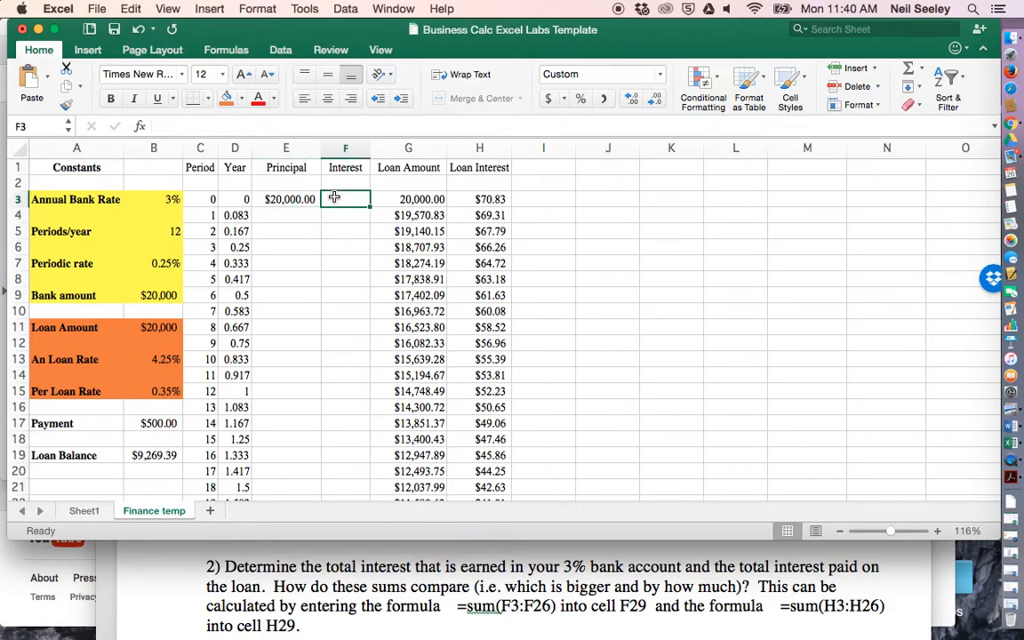
type("=")
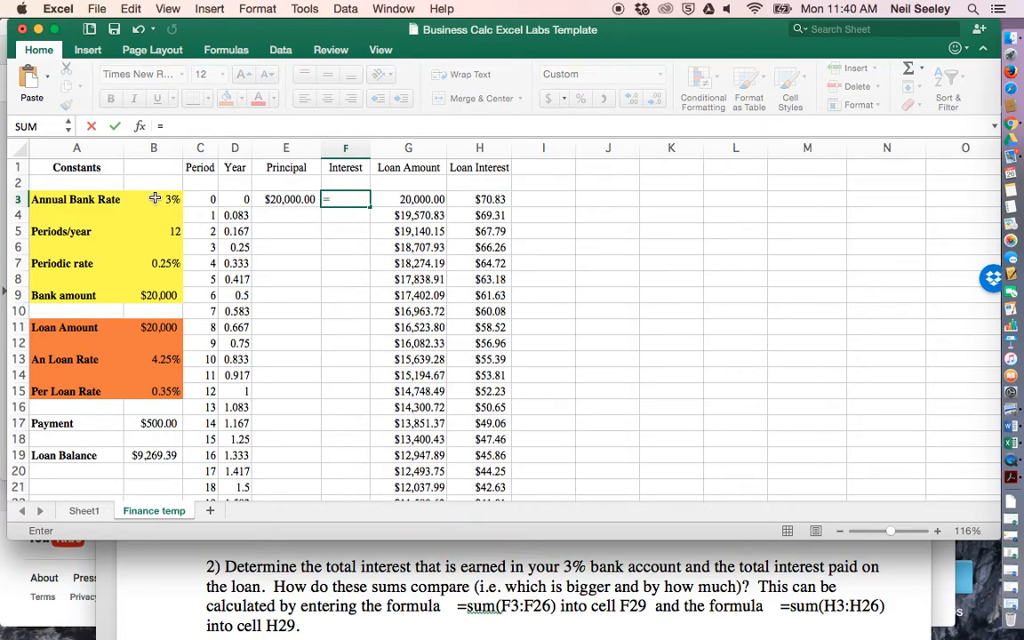
left_click(152, 264)
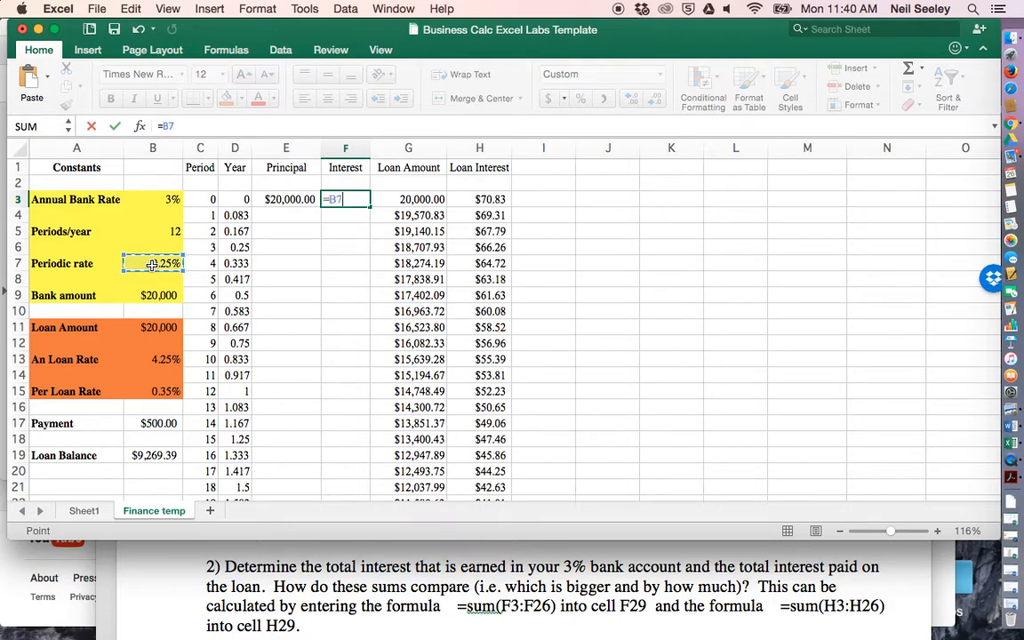
left_click(288, 199)
left_click(336, 199)
type("$")
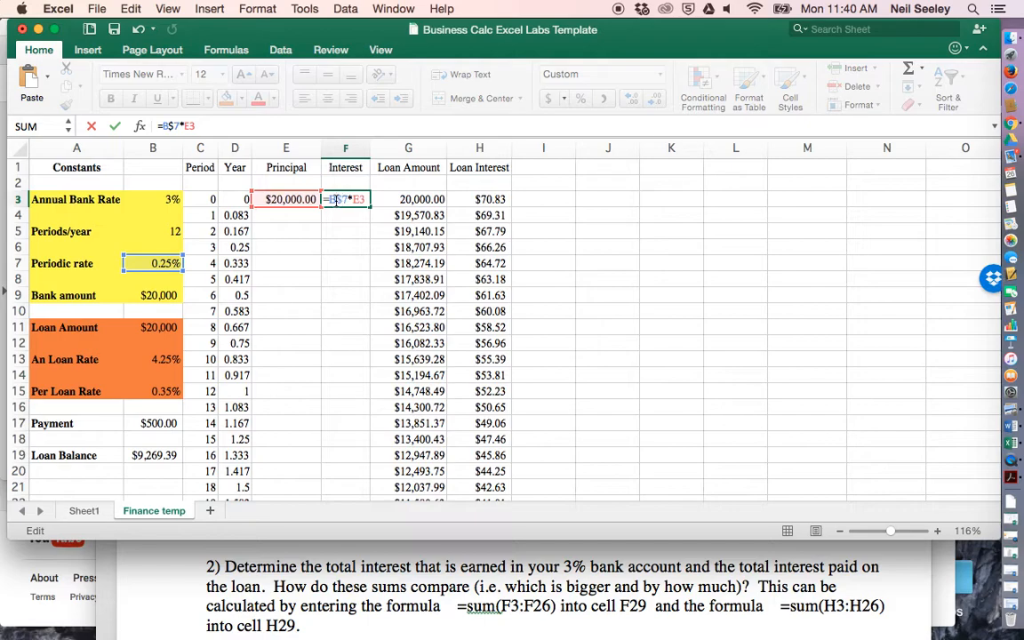
key("Return")
- Fill the bank interest formula from F3 down to F27
left_click(336, 199)
left_click(158, 262)
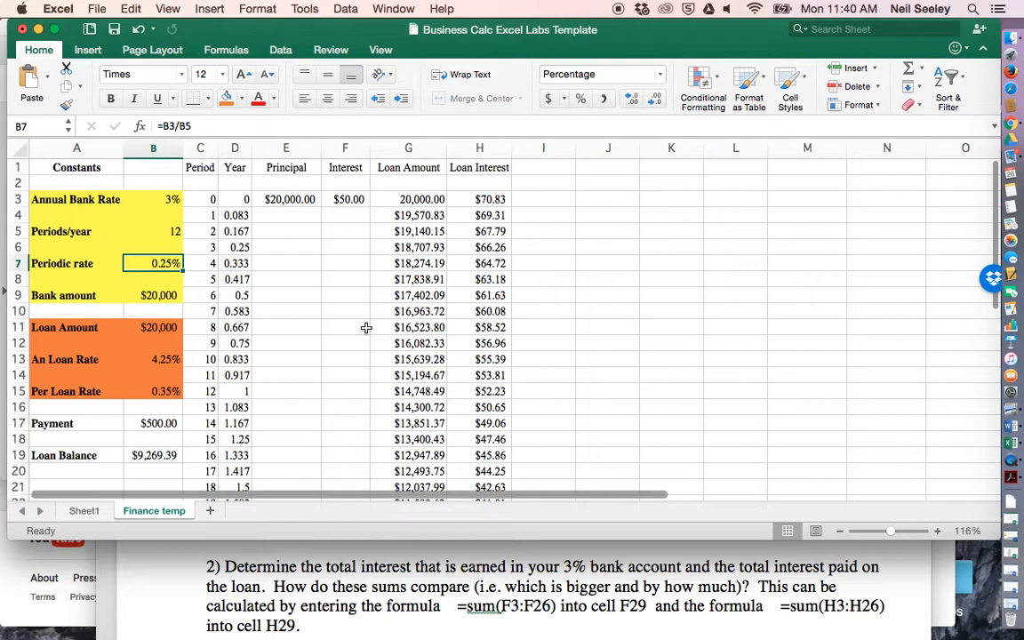
left_click(295, 214)
left_click(289, 197)
left_click(348, 199)
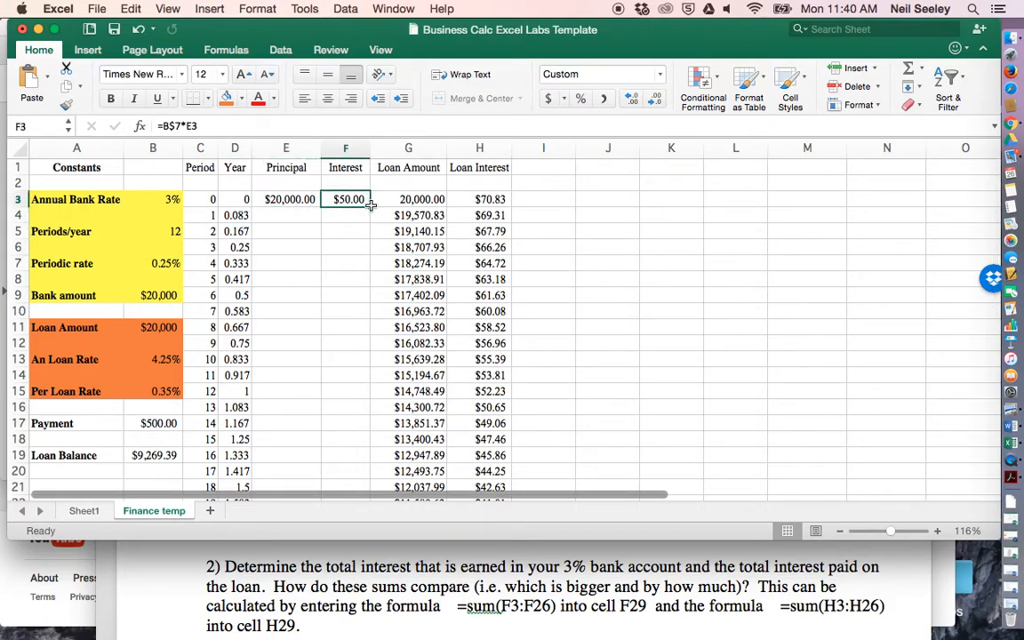
left_click_drag(370, 206, 367, 286)
scroll(303, 214, "up", 6)
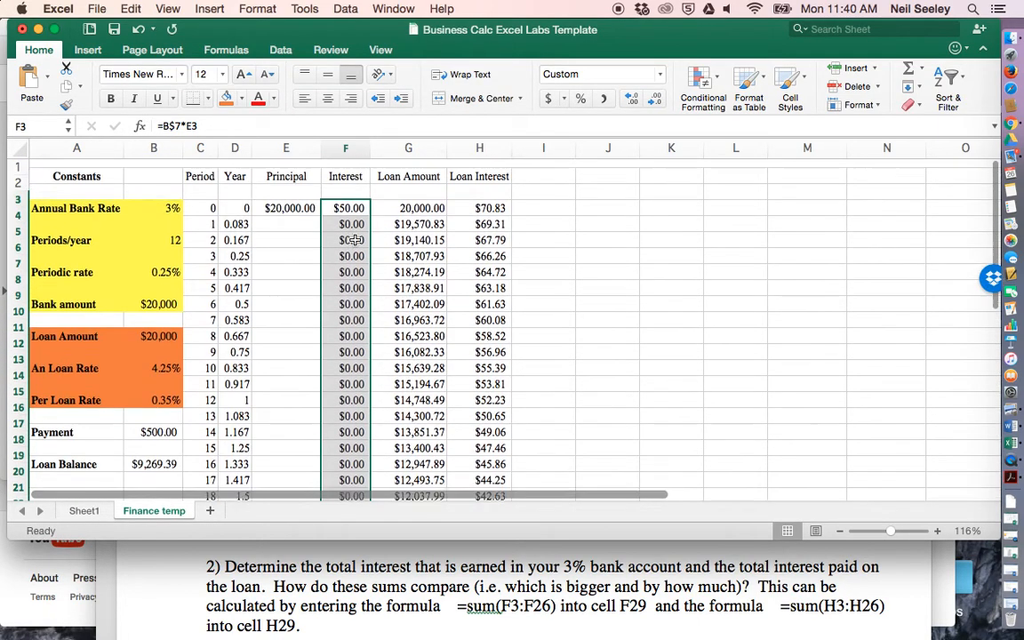
- Enter the formula =E3+F3 in E4 to add the previous period's interest to the principal
left_click(278, 216)
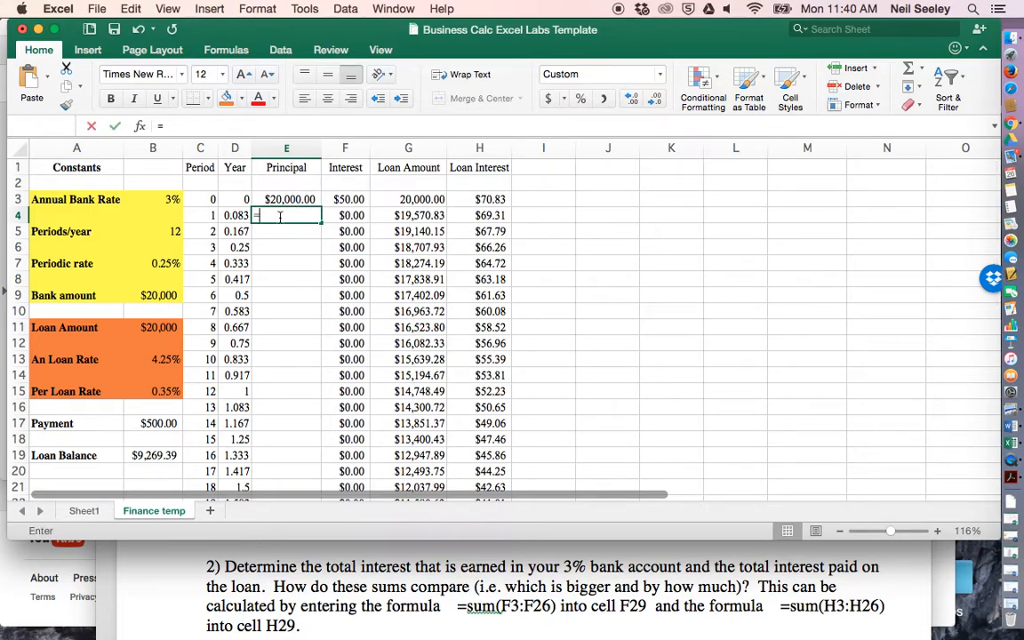
type("=")
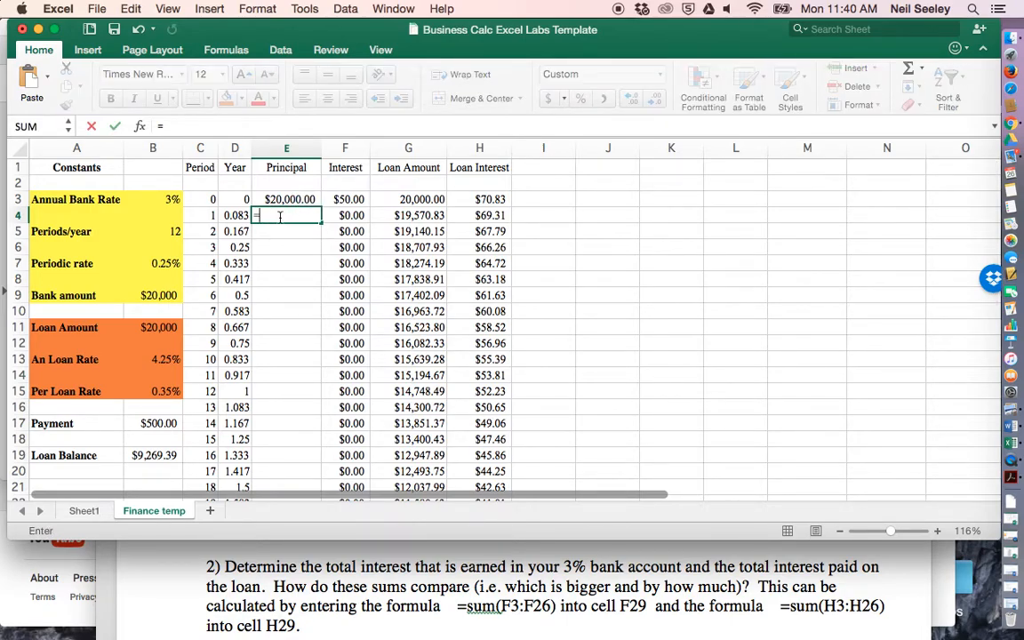
left_click(282, 200)
type("+")
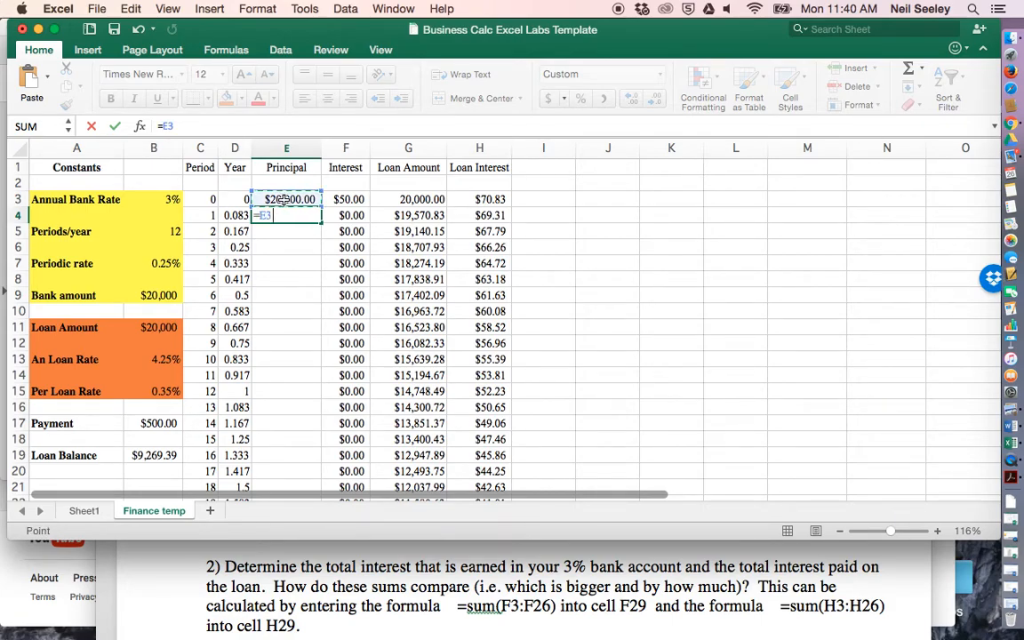
left_click(348, 200)
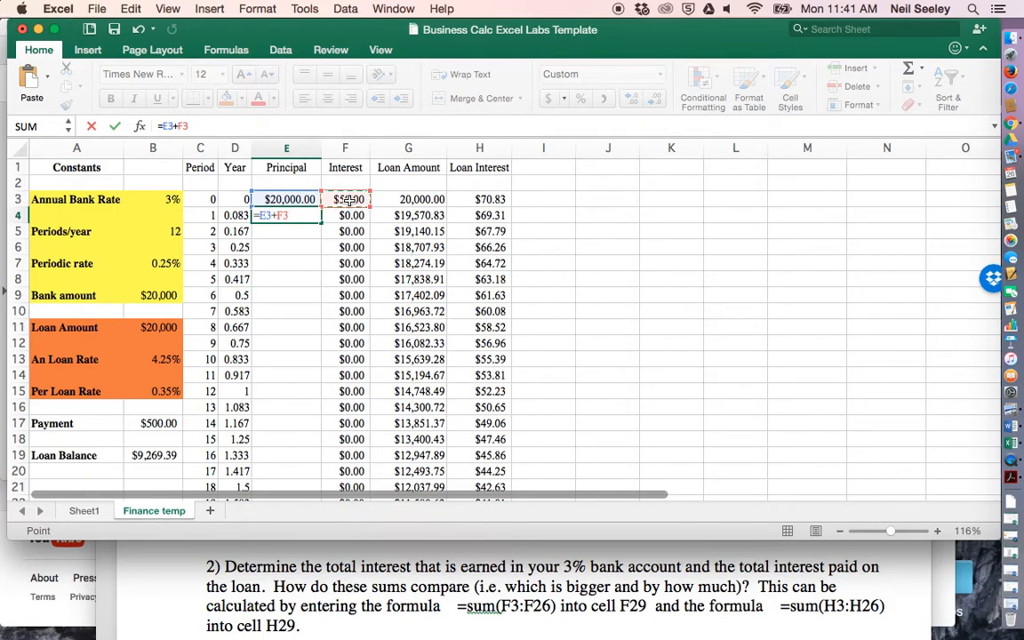
key("Return")
- Fill the principal formula from E4 down to E27
left_click(306, 215)
left_click_drag(321, 222, 315, 447)
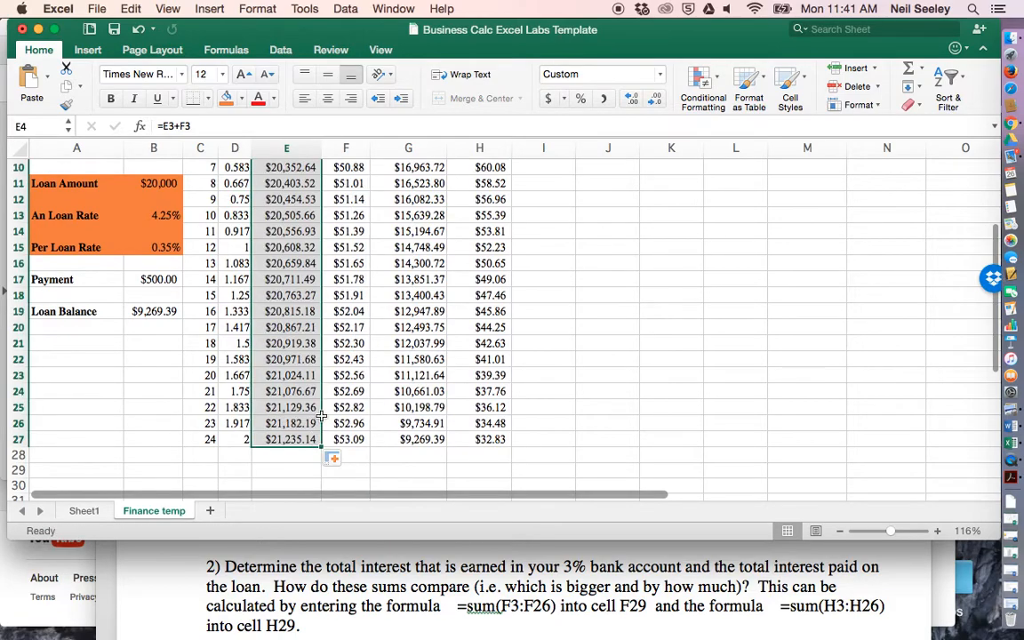
scroll(335, 365, "up", 5)
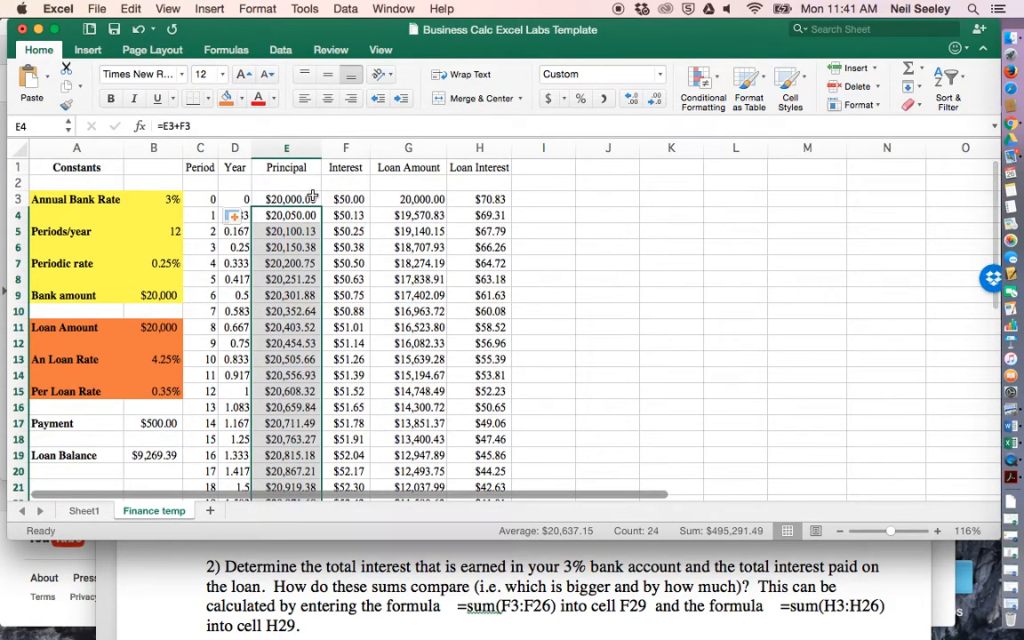
- Examine the filled formulas in the Interest and Principal columns and the loan amount formula in G4
left_click(346, 199)
key("Down")
key("Down")
key("Down")
key("Down")
key("Down")
key("Down")
key("Down")
key("Down")
key("Down")
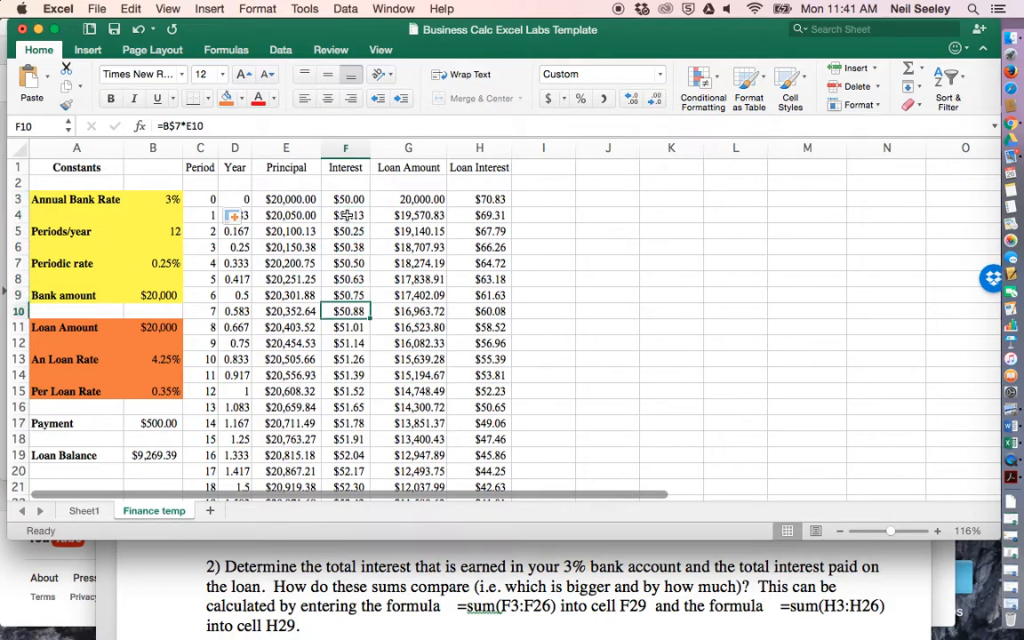
left_click(300, 222)
key("Down")
key("Down")
key("Down")
key("Down")
key("Down")
key("Down")
key("Down")
key("Down")
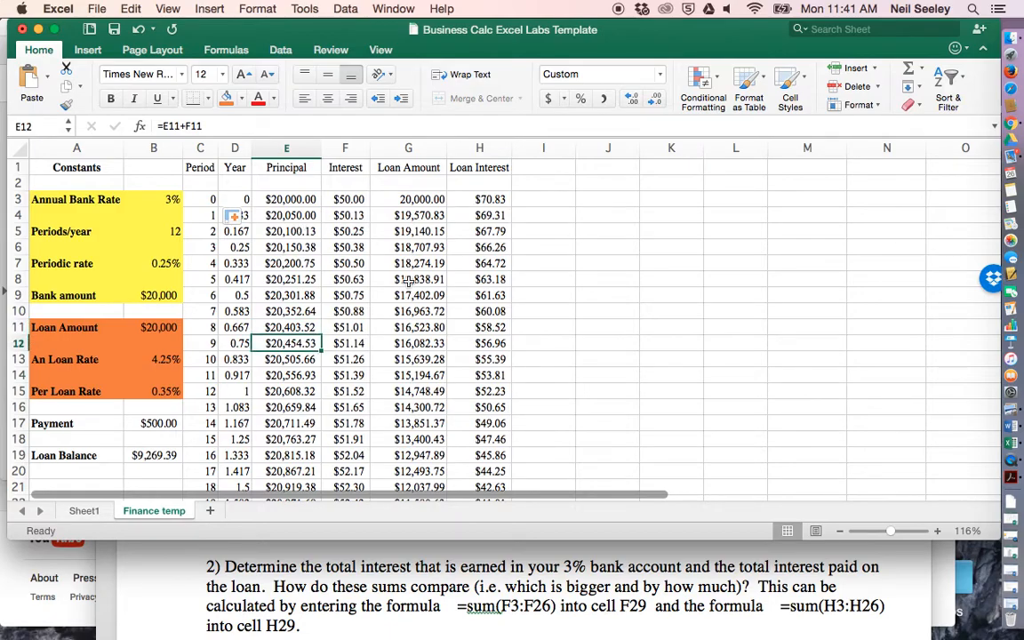
scroll(296, 382, "down", 3)
scroll(297, 373, "up", 3)
left_click(428, 216)
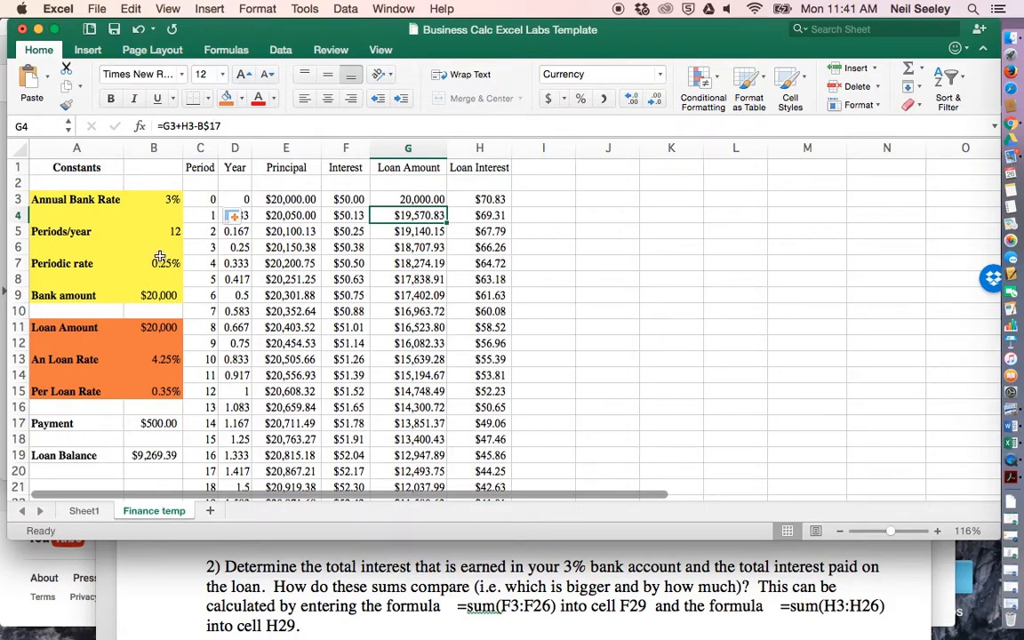
- Add the label Bank Payment in A10 below the bank amount
left_click(69, 312)
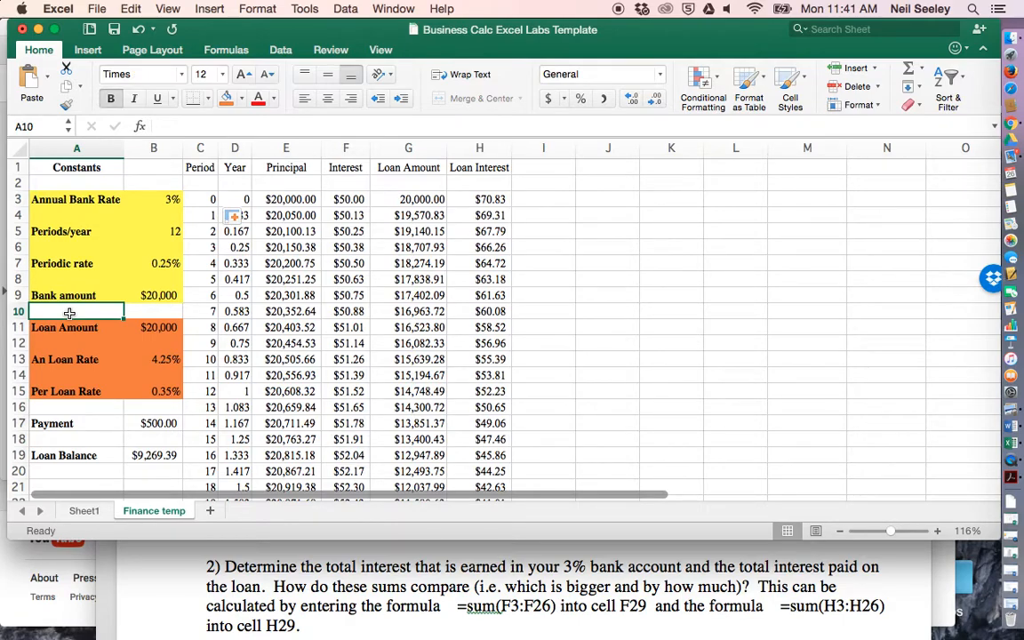
type("Bank Payment")
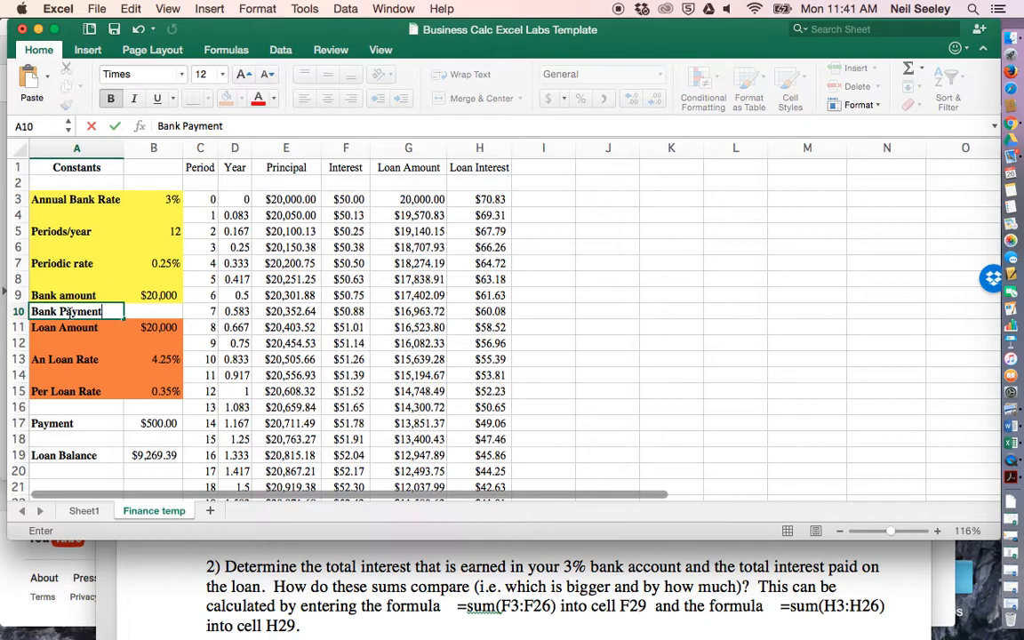
key("Tab")
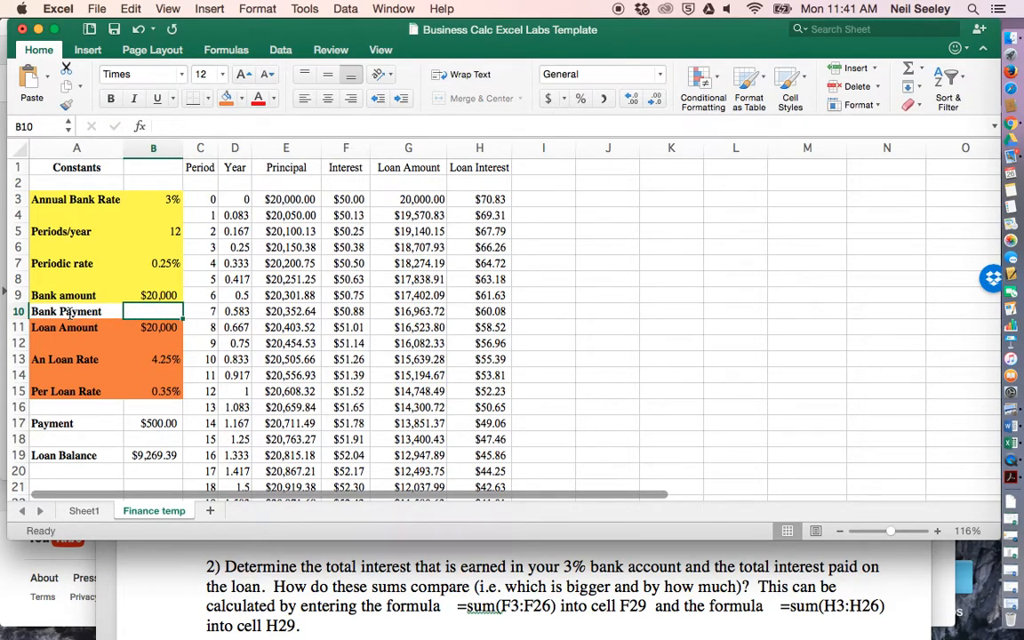
- Change the principal formula in E4 to =E3+F3+B$10 to add the bank payment with its row locked
left_click(294, 214)
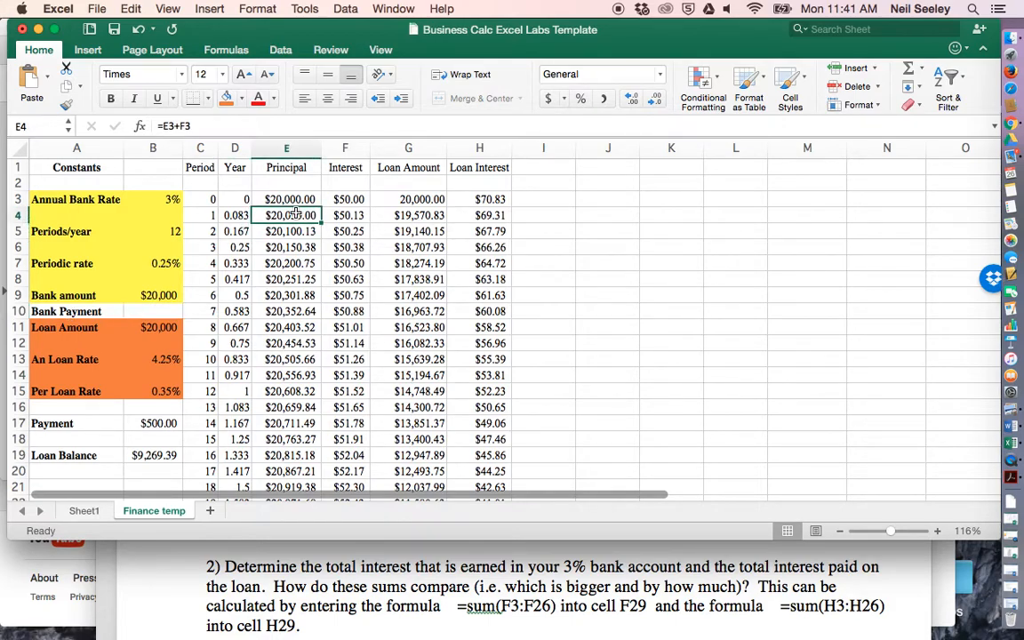
left_click(215, 126)
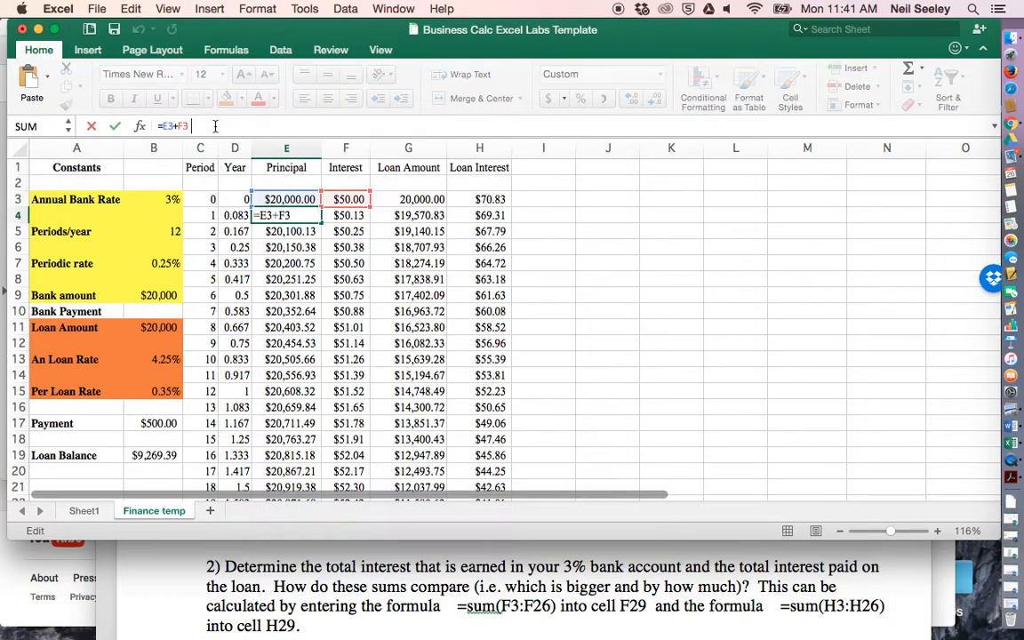
type("+")
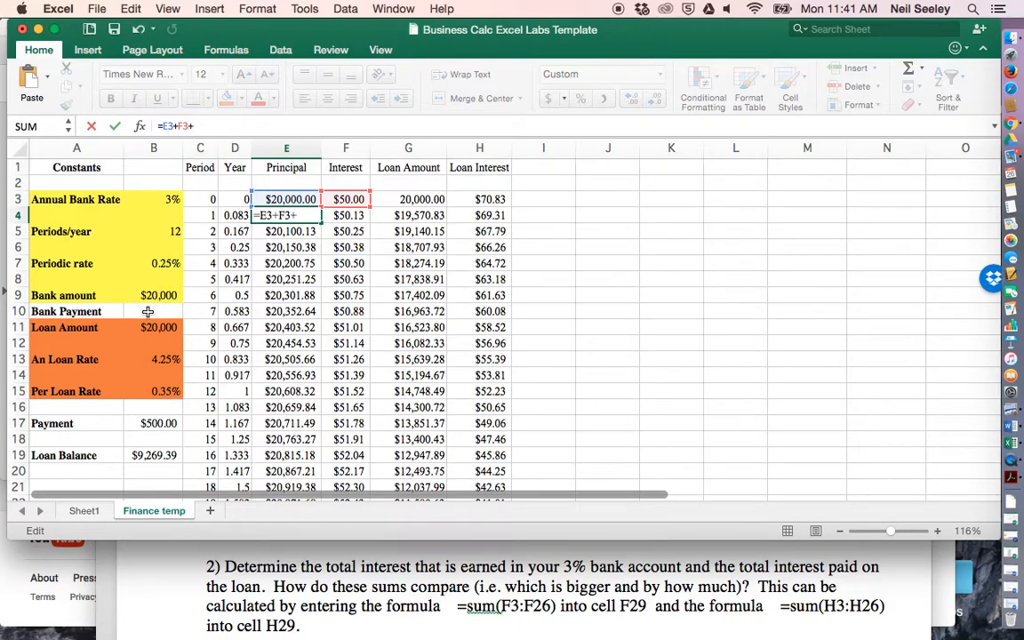
left_click(147, 311)
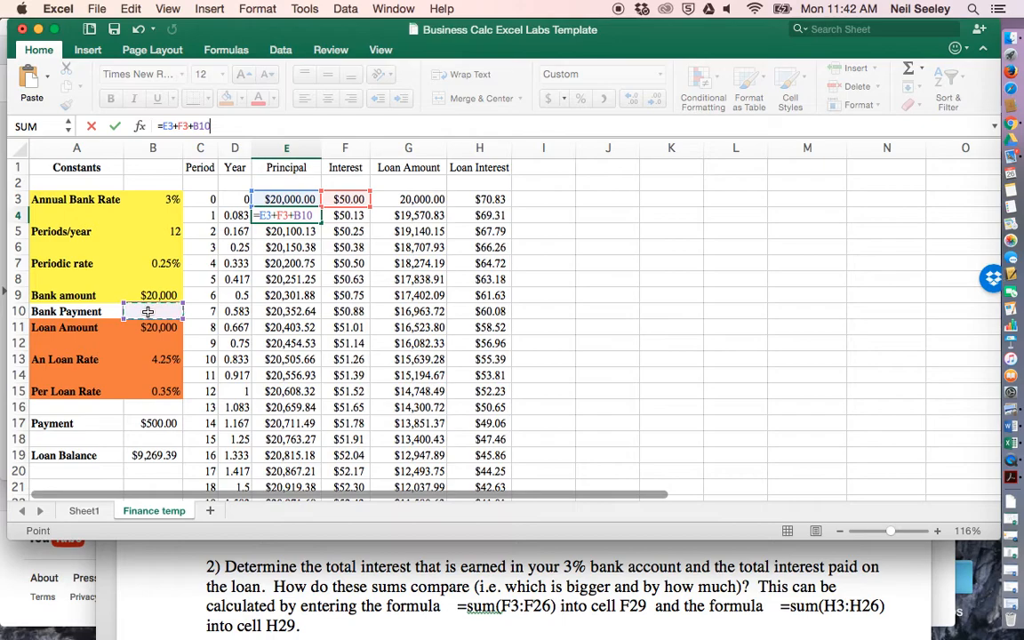
left_click(200, 126)
key("BackSpace")
key("BackSpace")
key("BackSpace")
key("BackSpace")
key("Return")
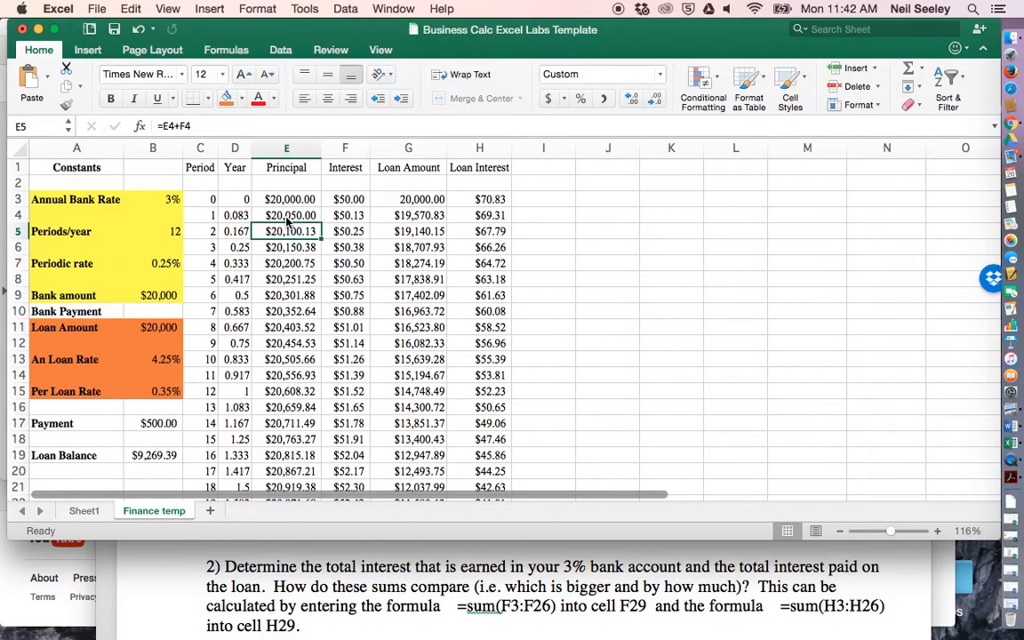
- Fill the updated principal formula from E4 down the Principal column and select the Bank Payment cell B10
left_click(287, 219)
left_click_drag(321, 230, 338, 336)
scroll(351, 351, "up", 6)
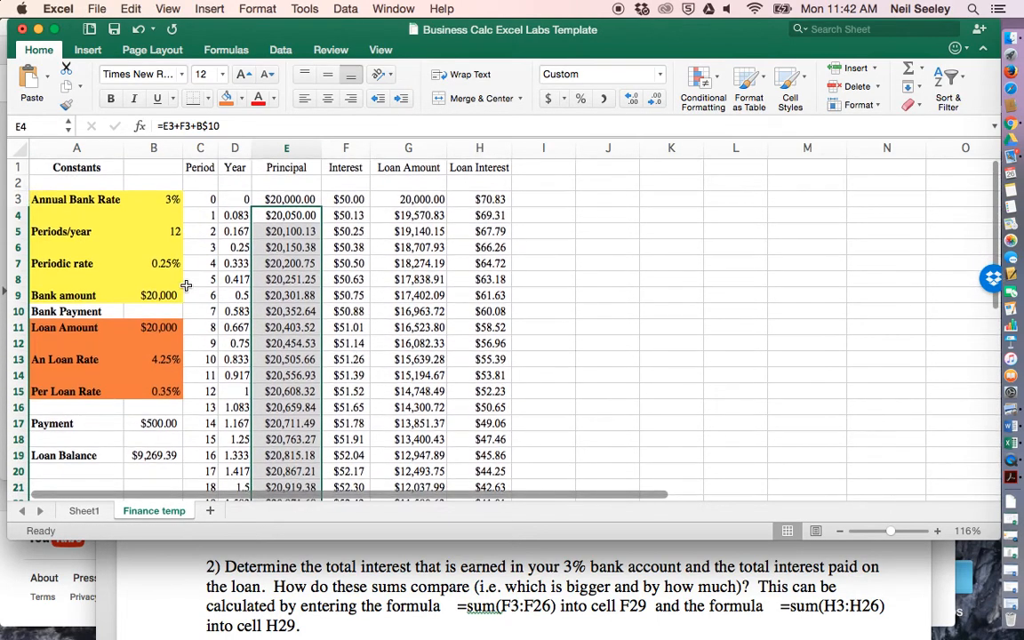
left_click(157, 308)
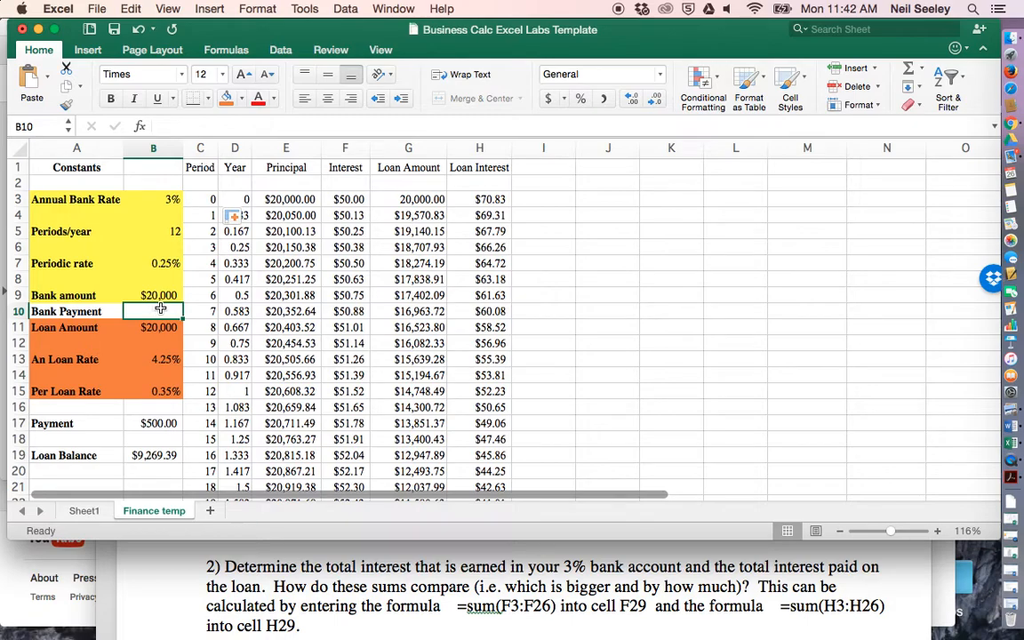
- Enter a bank payment of 500 in B10
left_click(148, 294)
left_click(158, 198)
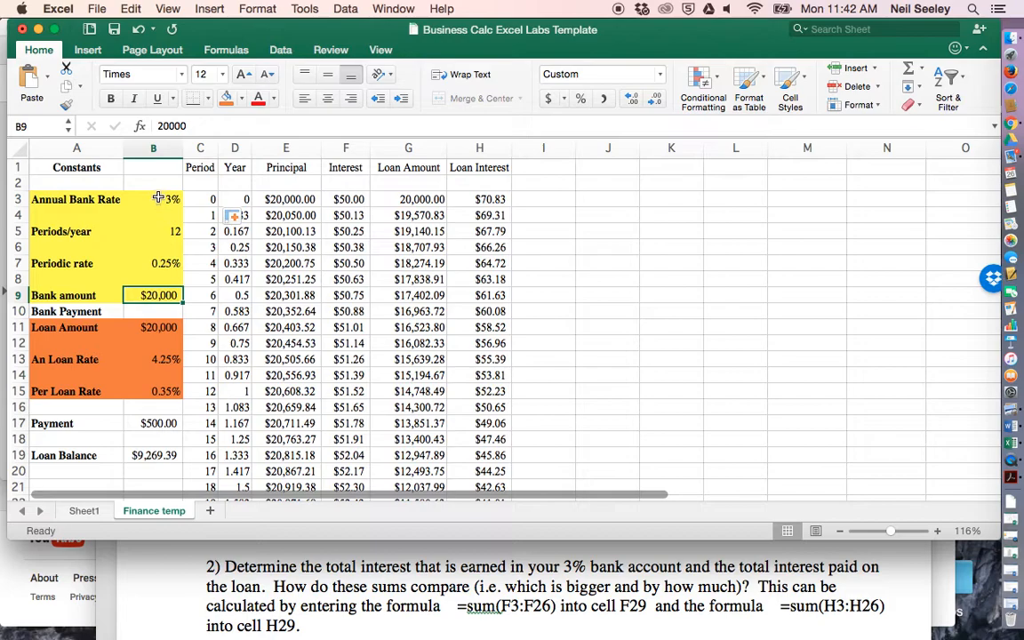
left_click(153, 311)
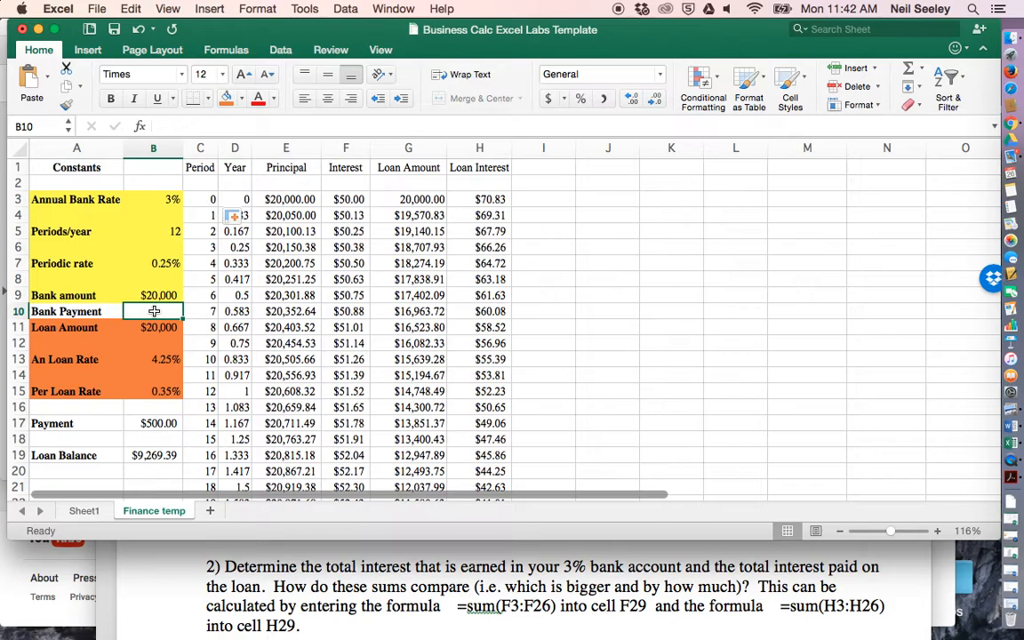
type("500")
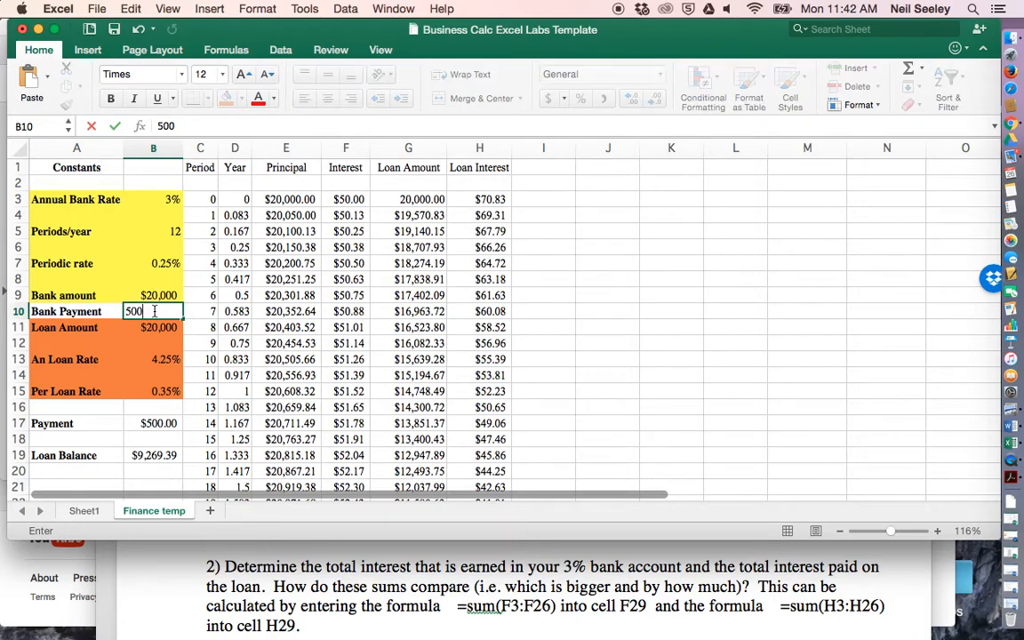
key("Return")
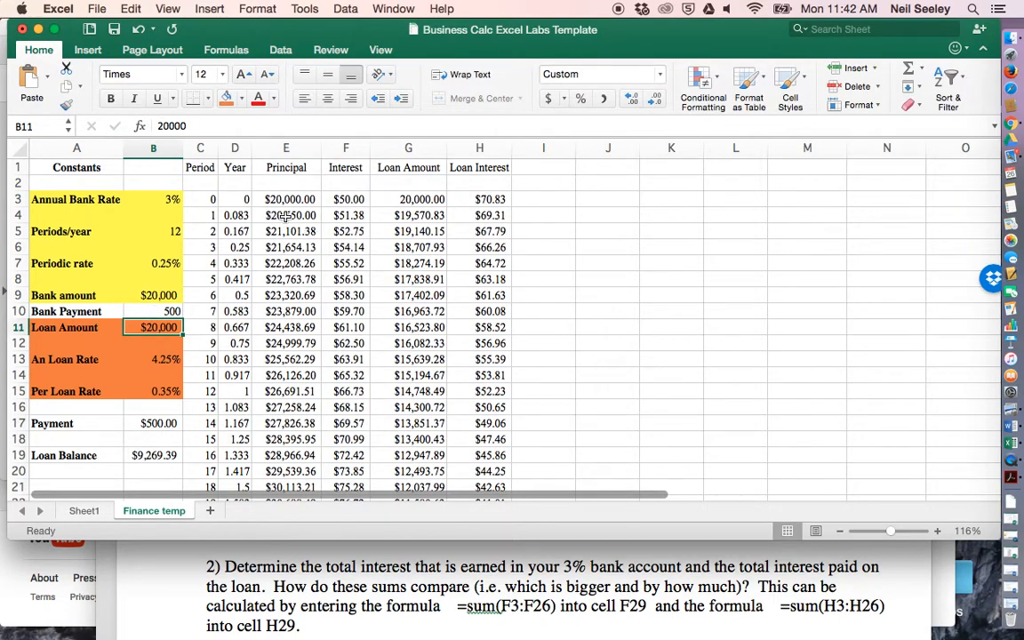
- Examine how the 500 bank payment affects the Principal column from E4 down to E27
left_click(285, 216)
key("Down")
left_click(291, 216)
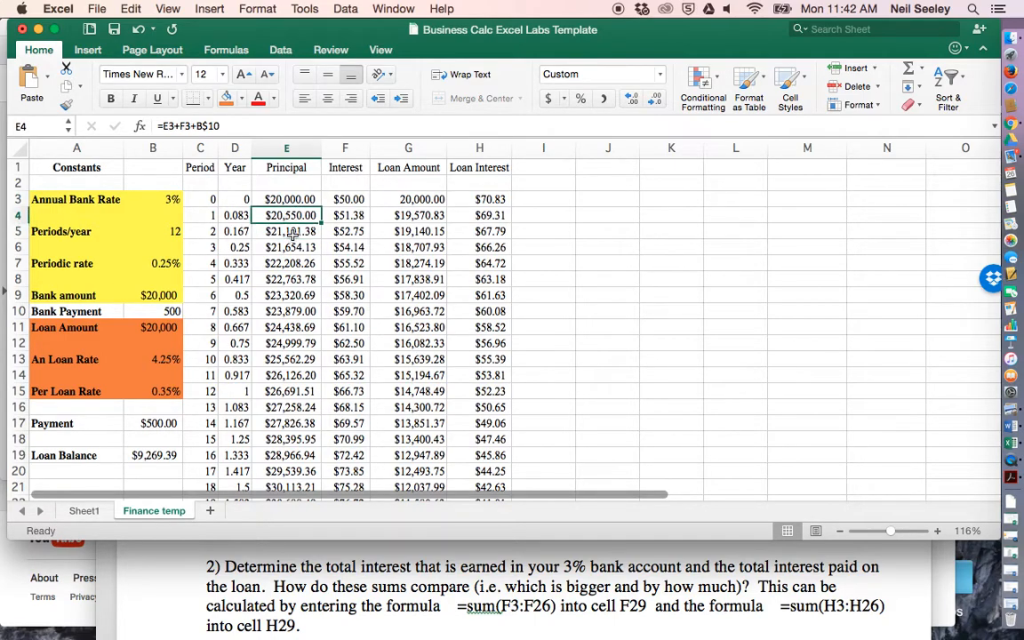
scroll(291, 231, "down", 5)
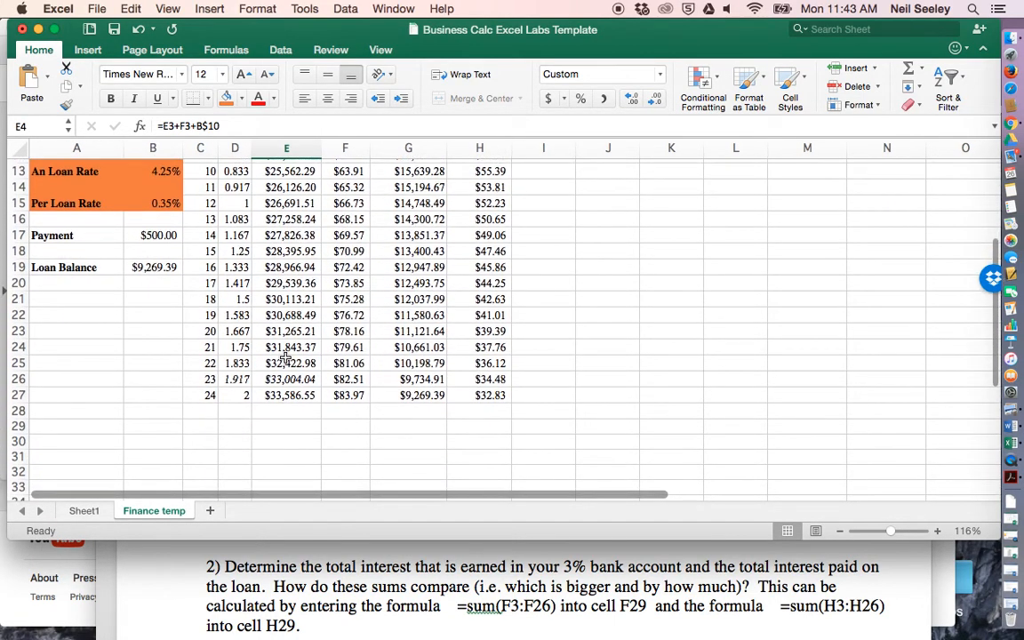
scroll(286, 355, "up", 4)
scroll(286, 355, "down", 2)
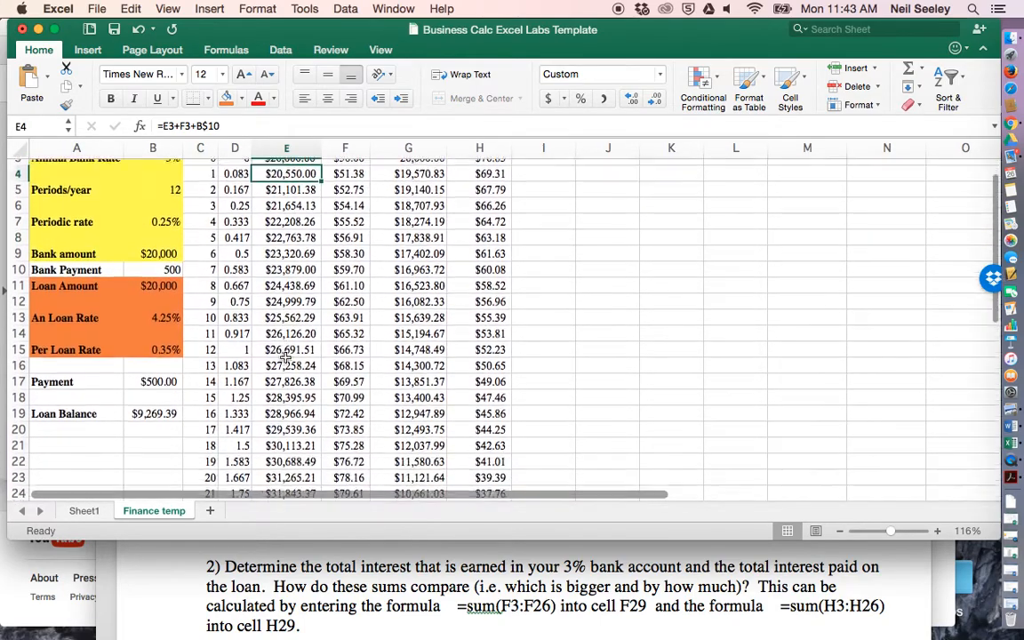
scroll(284, 356, "down", 2)
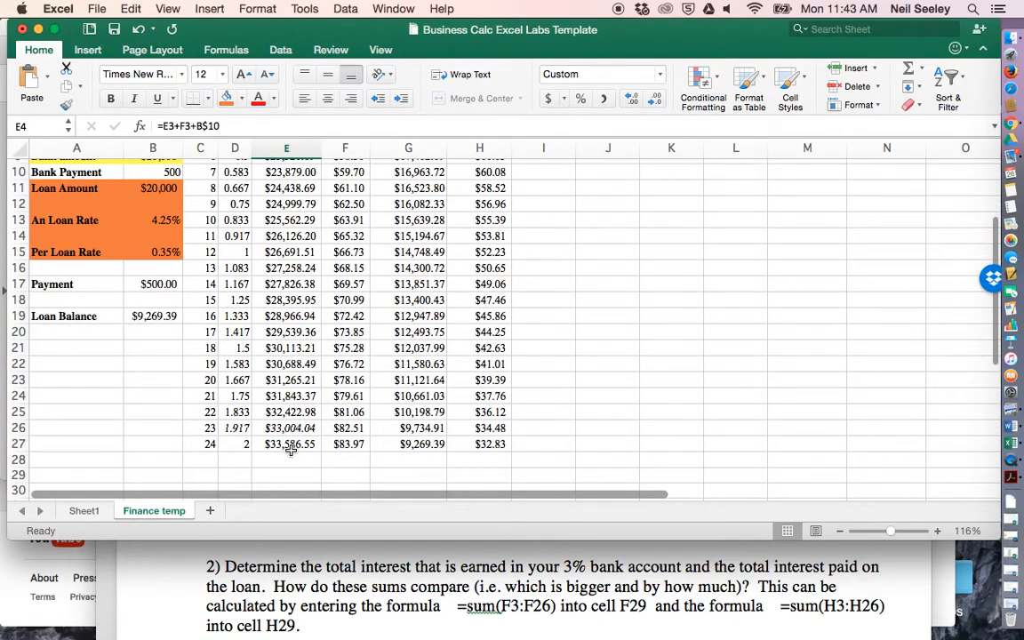
scroll(301, 215, "up", 5)
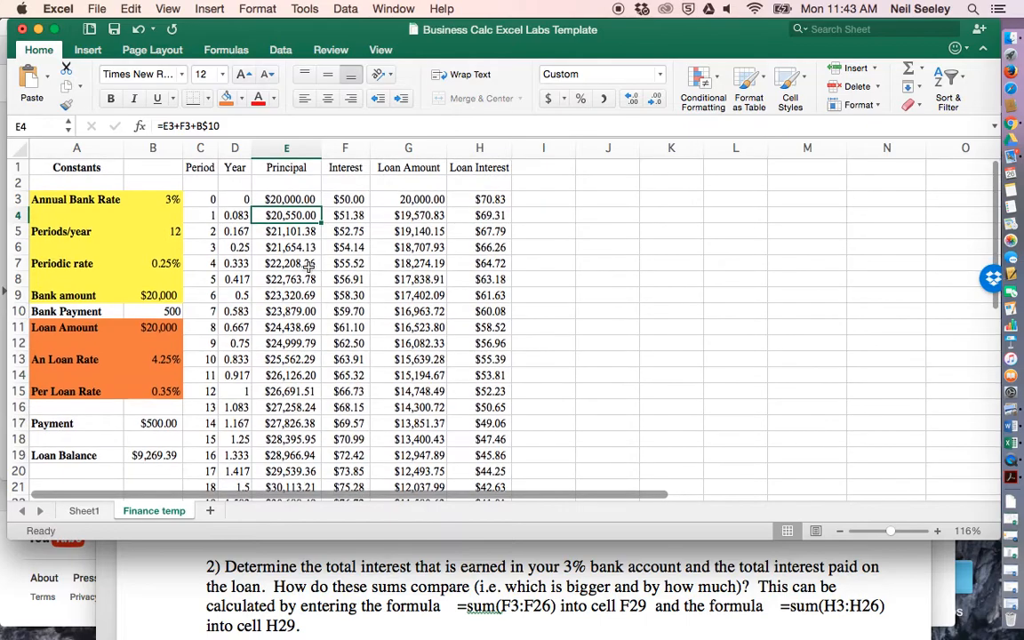
scroll(283, 253, "down", 10)
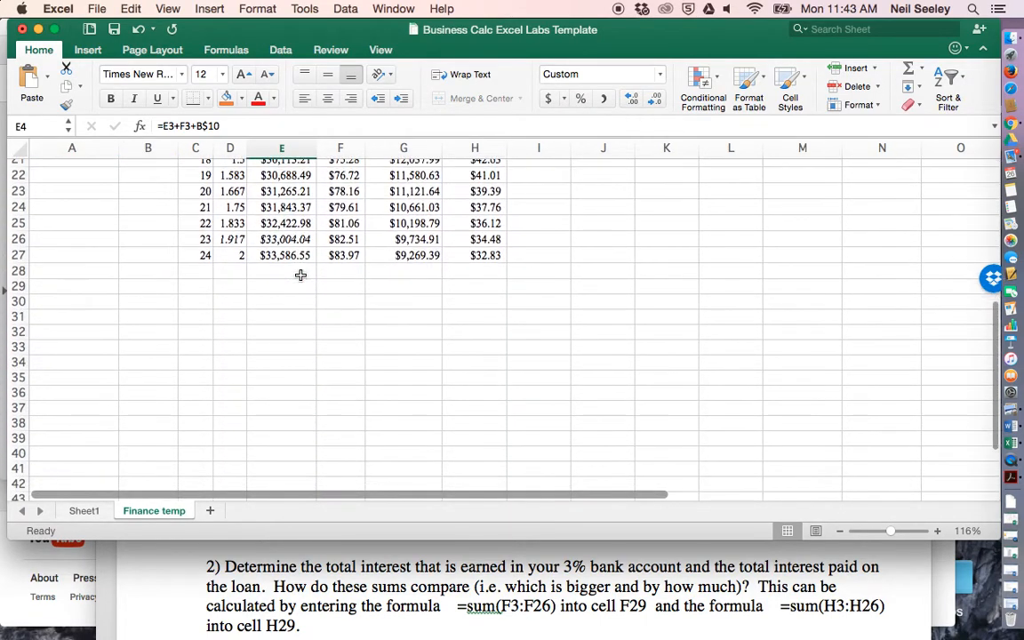
left_click(289, 257)
scroll(285, 257, "up", 10)
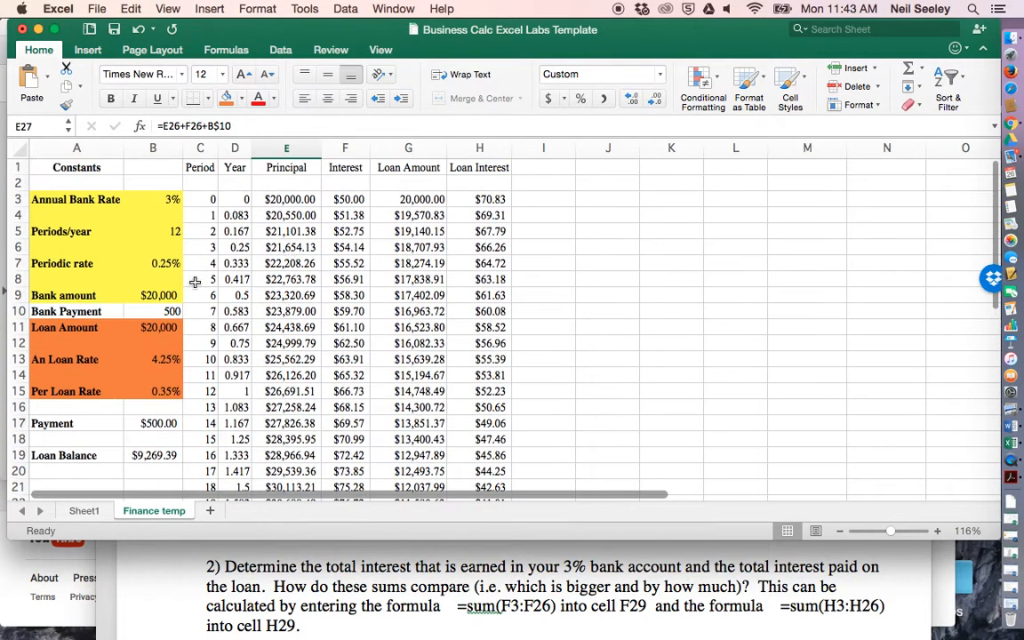
- Set the Bank Payment in B10 to 0
left_click(171, 311)
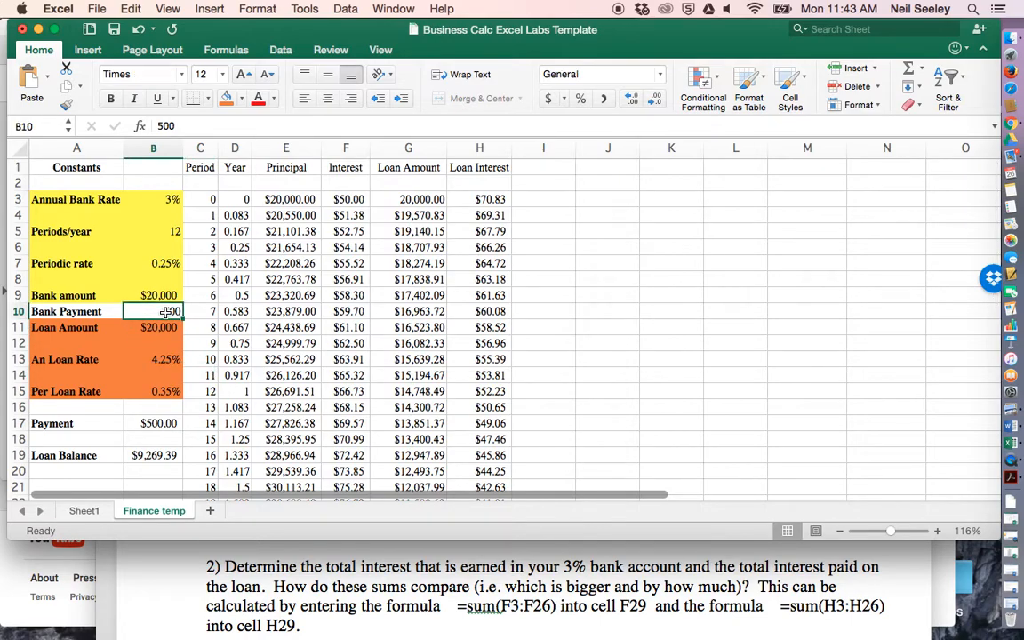
type("0")
key("Return")
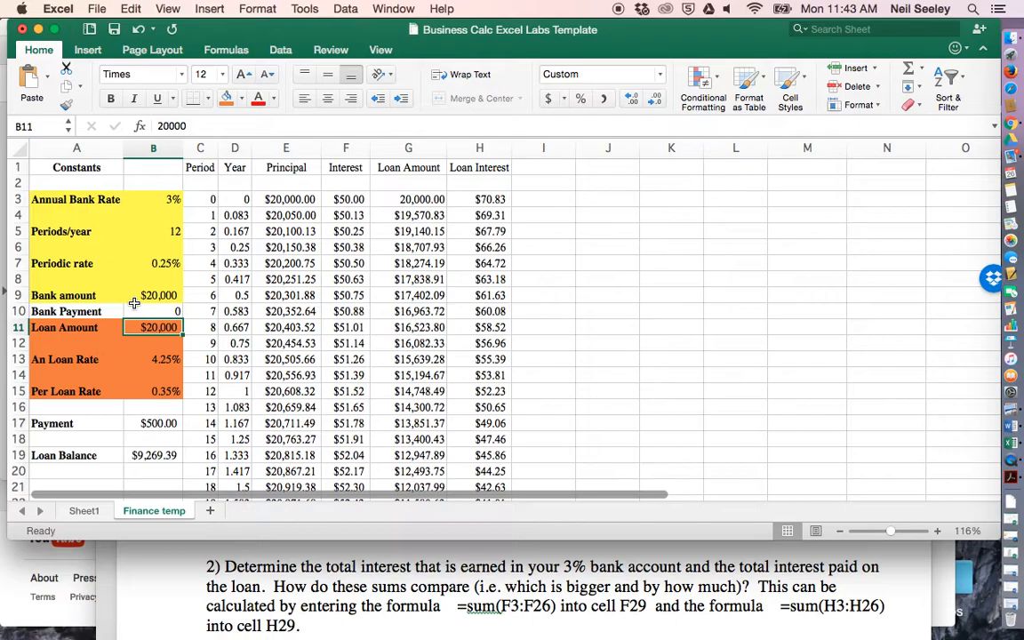
- Review the Principal and Interest columns with no bank payment, checking the formulas in their upper rows and the Bank Payment cell
left_click(302, 214)
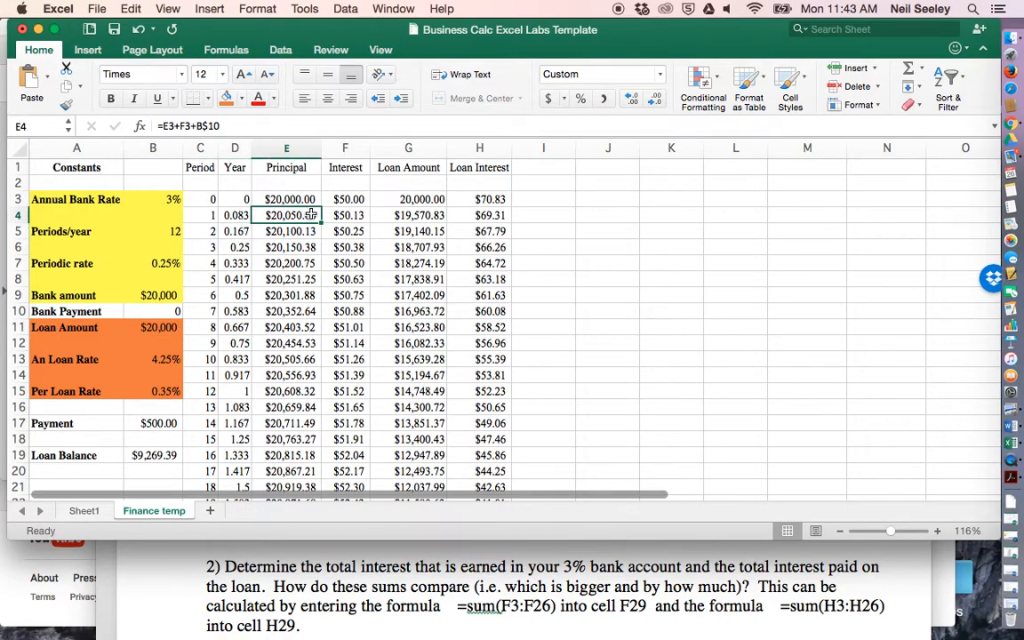
scroll(304, 218, "down", 5)
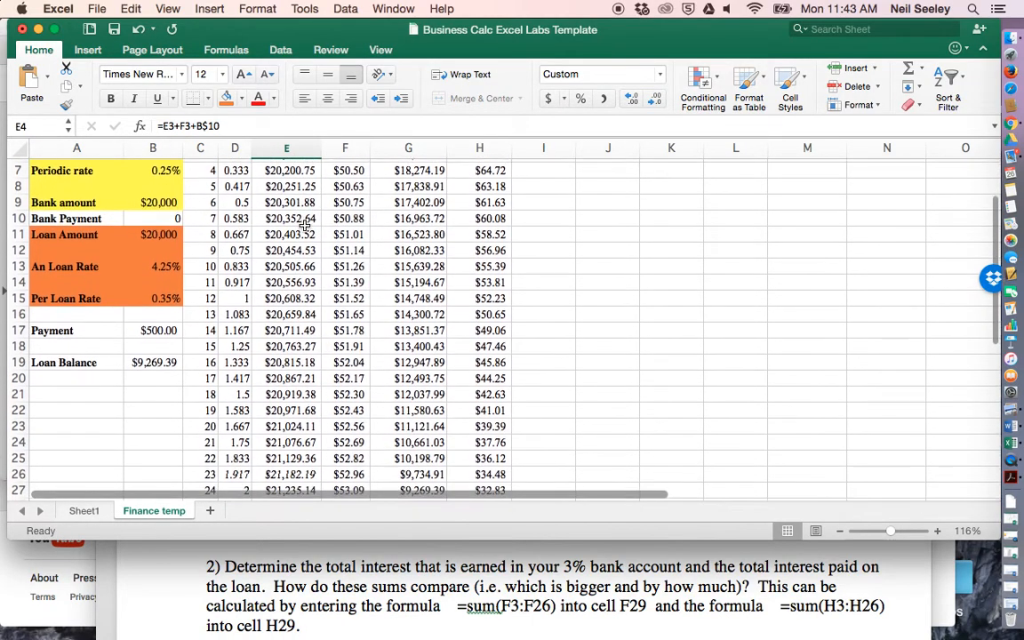
scroll(303, 225, "up", 5)
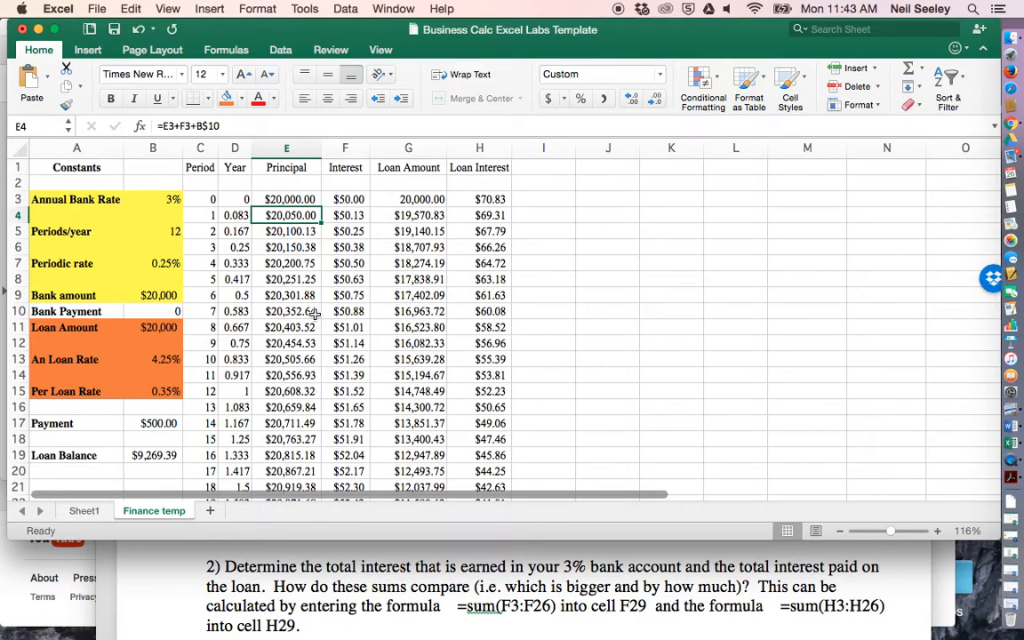
left_click(334, 216)
key("Down")
key("Down")
key("Down")
key("Down")
key("Down")
left_click(276, 215)
left_click(283, 232)
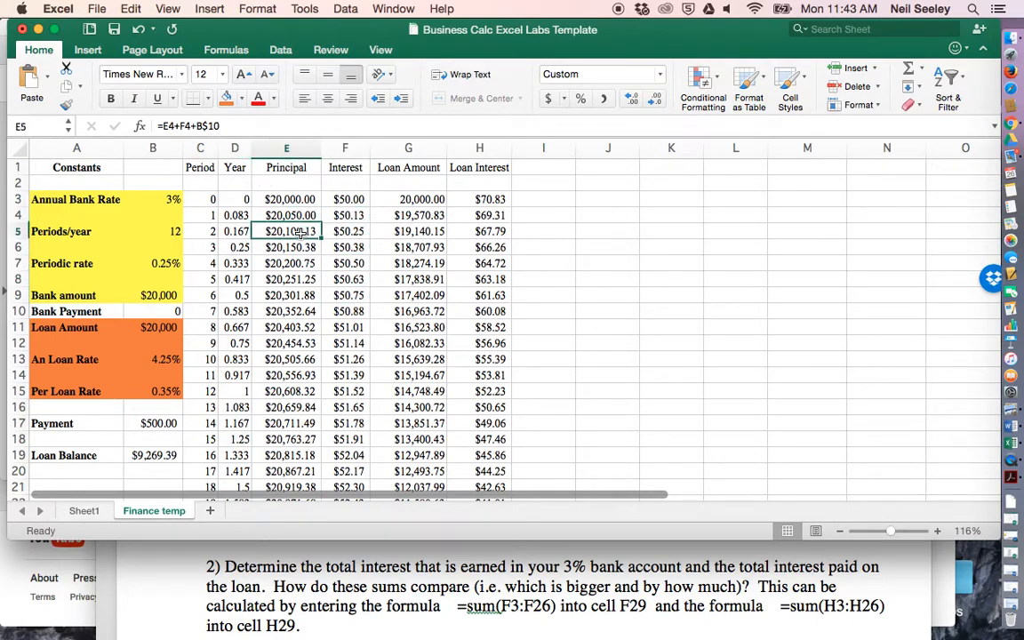
left_click(158, 311)
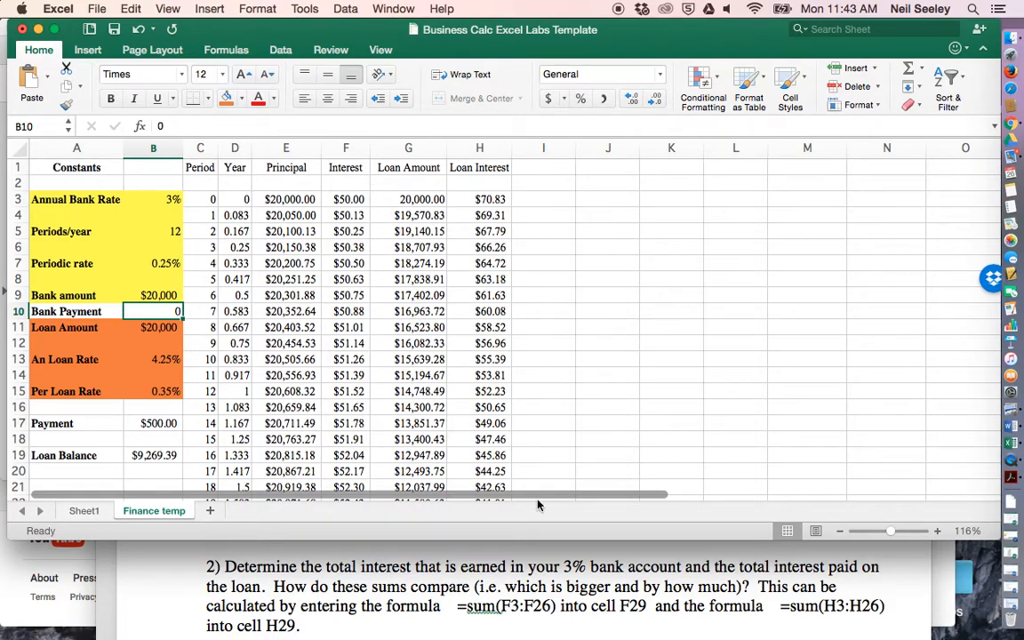
- Switch to Word to check the lab questions, return to Excel and highlight the Loan Interest values from H3 to H21
left_click(531, 605)
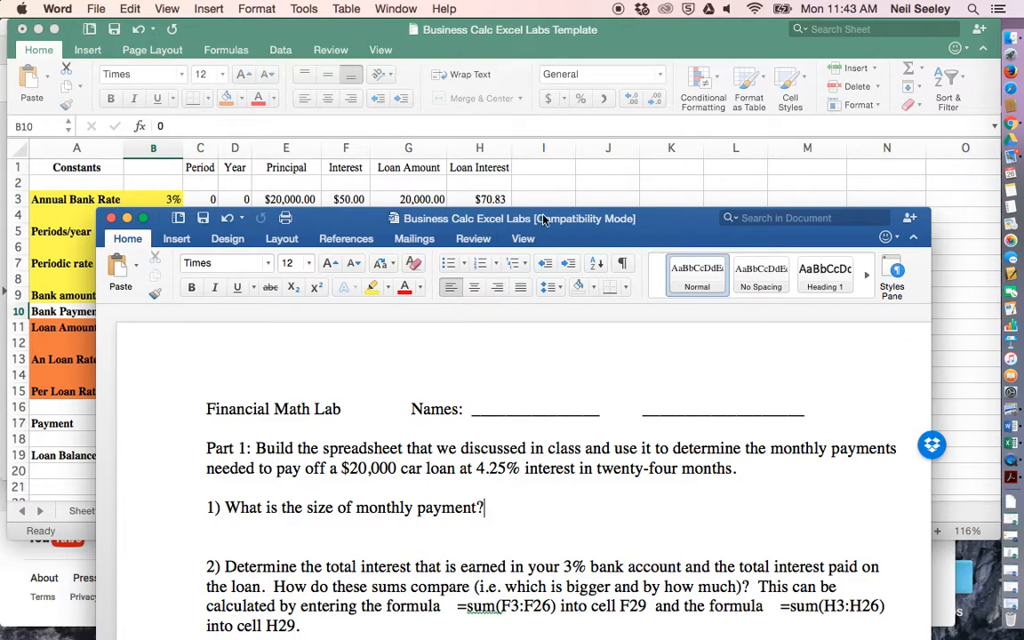
left_click(554, 178)
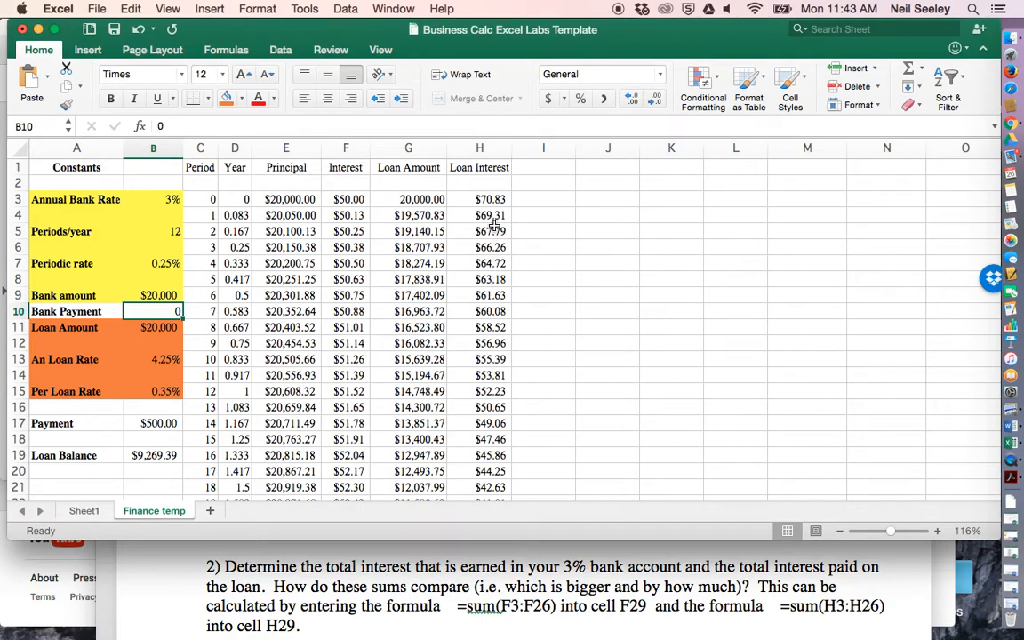
left_click_drag(489, 296, 489, 437)
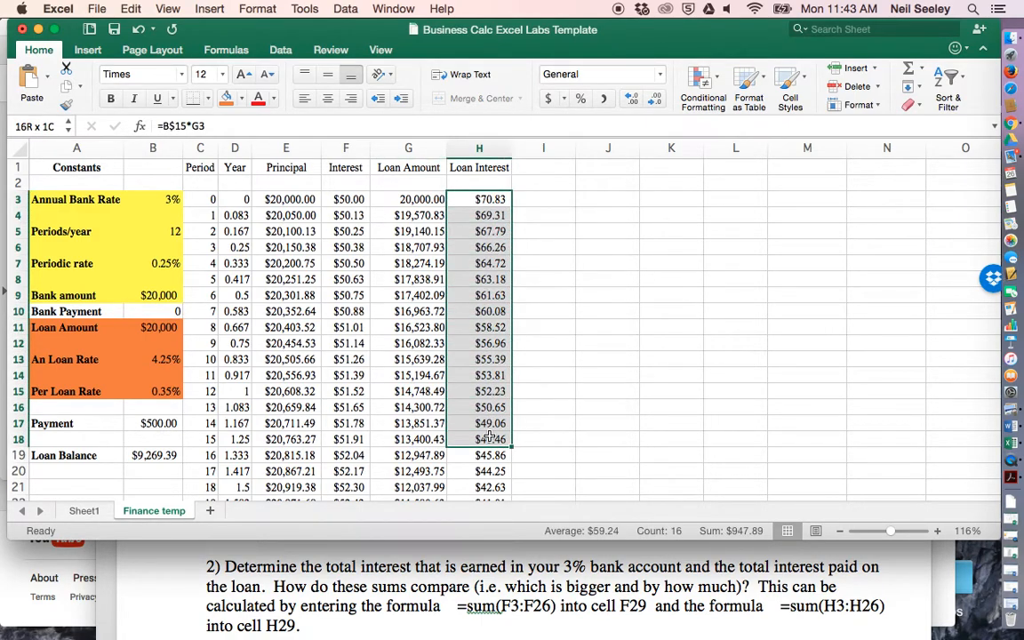
left_click_drag(490, 437, 490, 487)
scroll(387, 351, "down", 5)
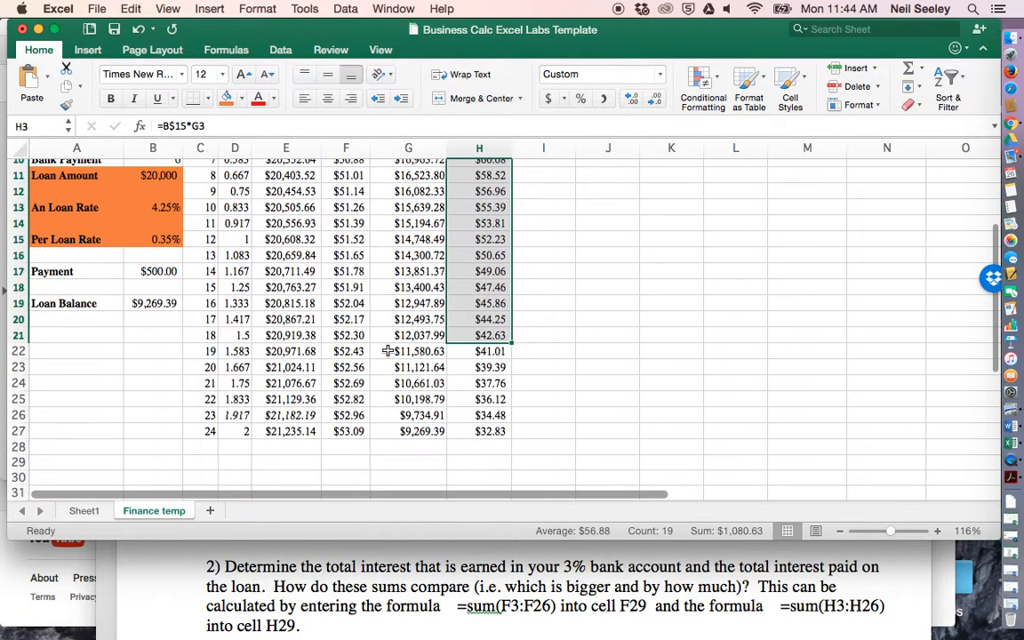
scroll(387, 351, "down", 2)
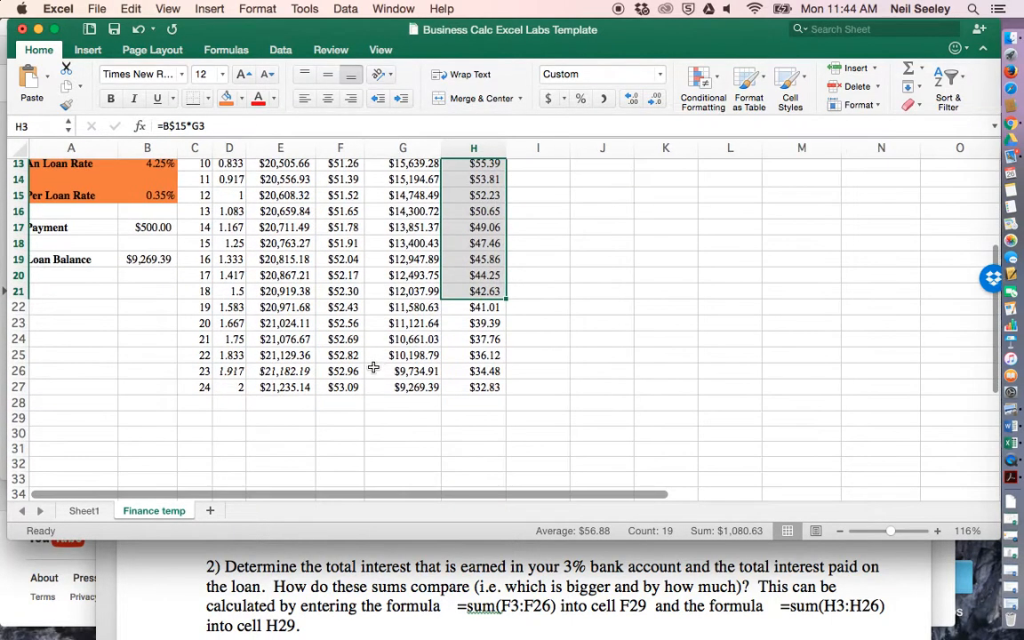
- Total the bank interest in F29 with =SUM(F3:F27) and widen column F to fit the total
left_click(343, 418)
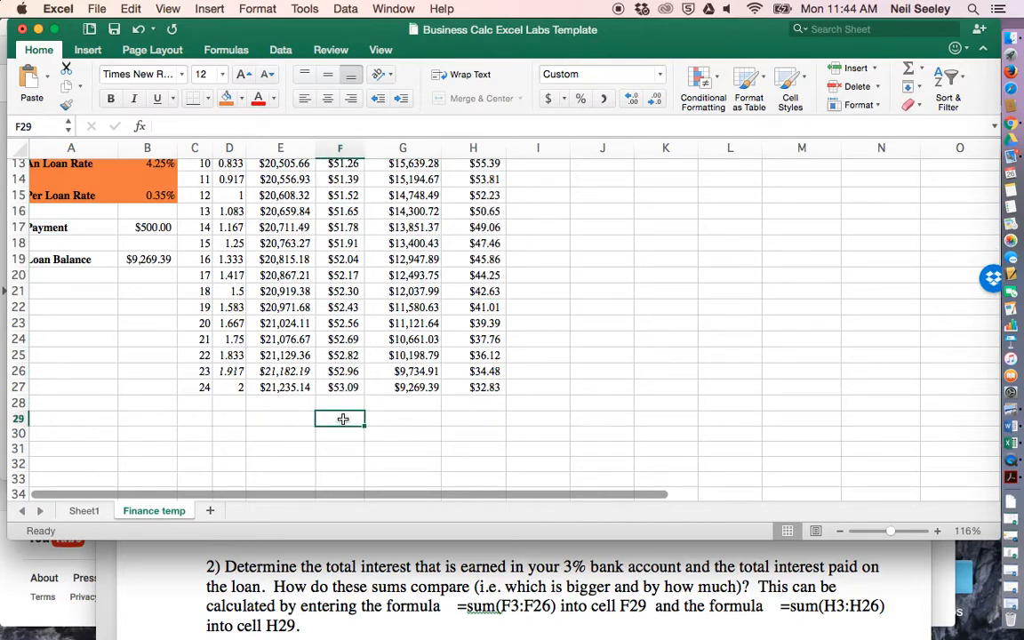
type("=")
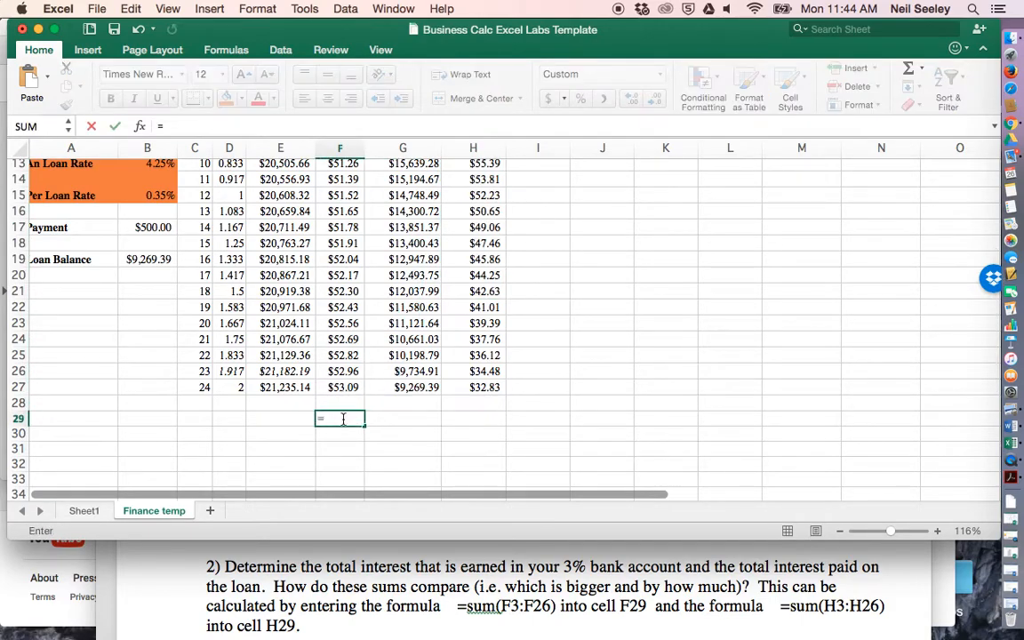
type("sum(")
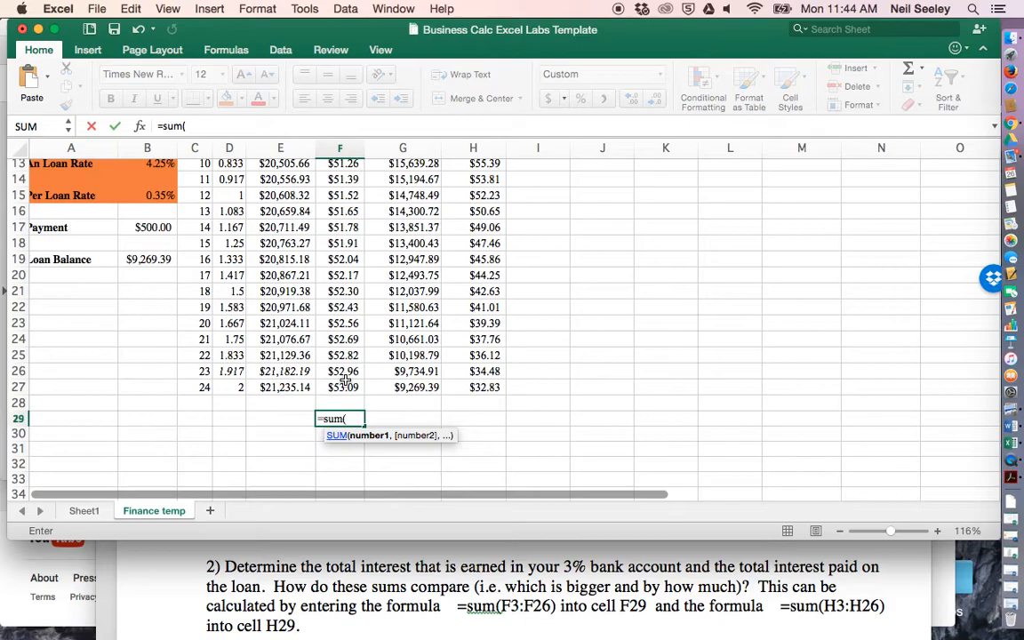
scroll(345, 380, "up", 10)
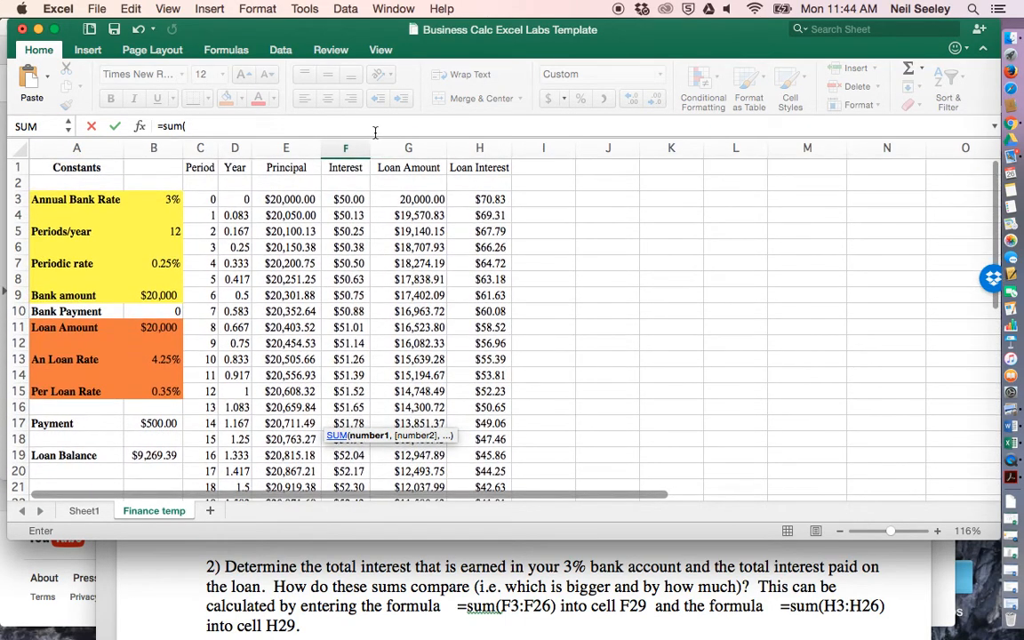
left_click_drag(350, 199, 351, 404)
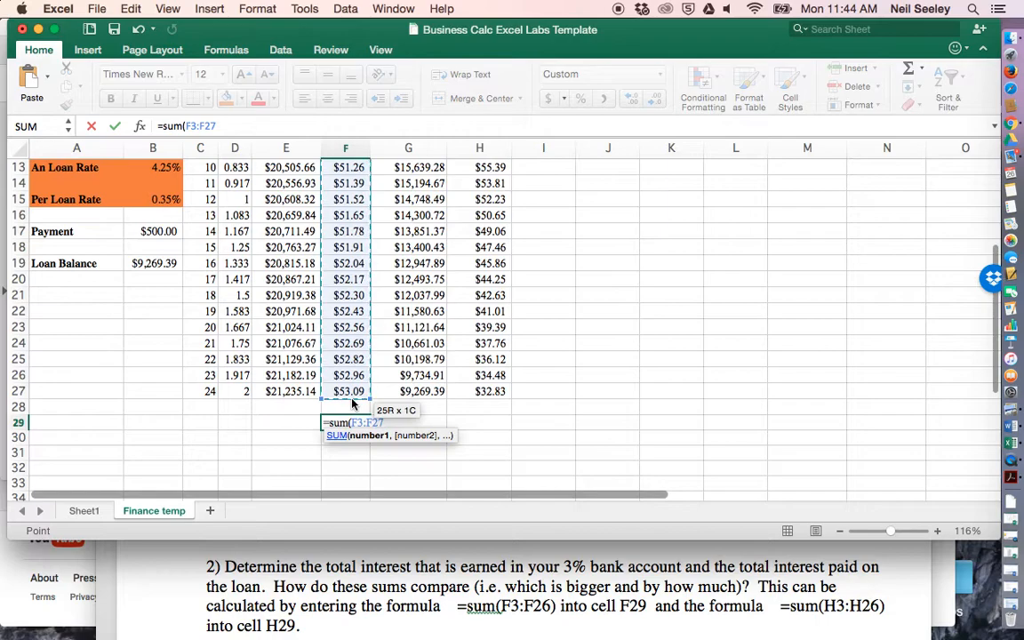
key("Return")
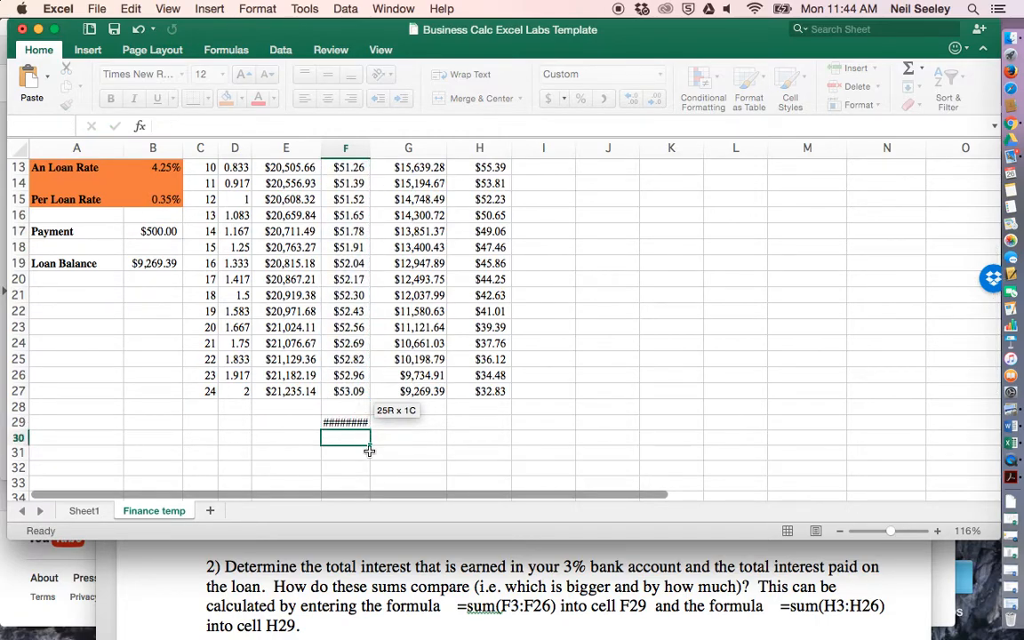
left_click(353, 421)
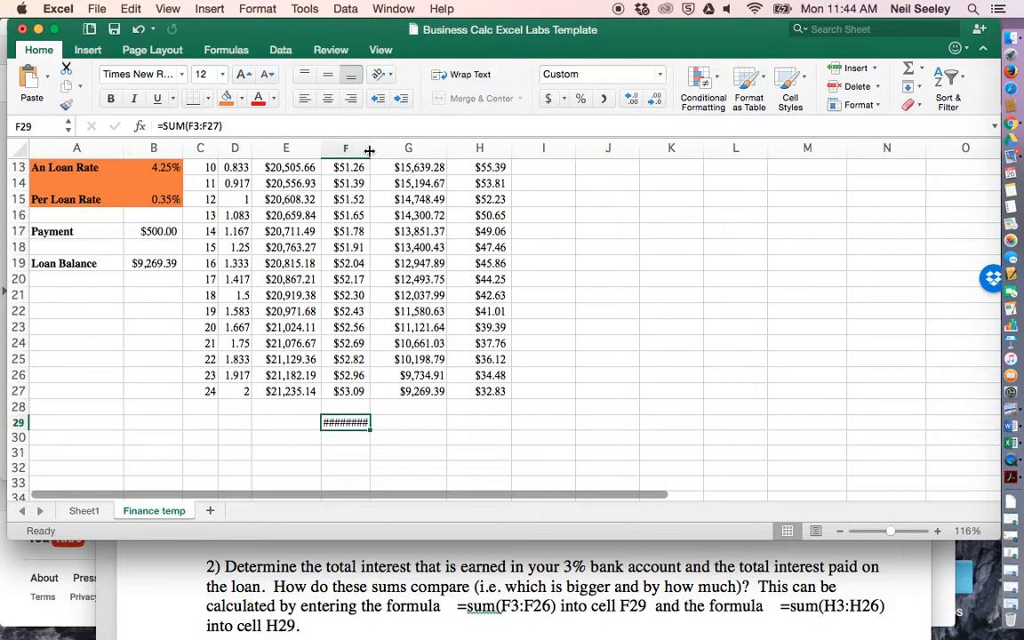
left_click_drag(369, 151, 394, 151)
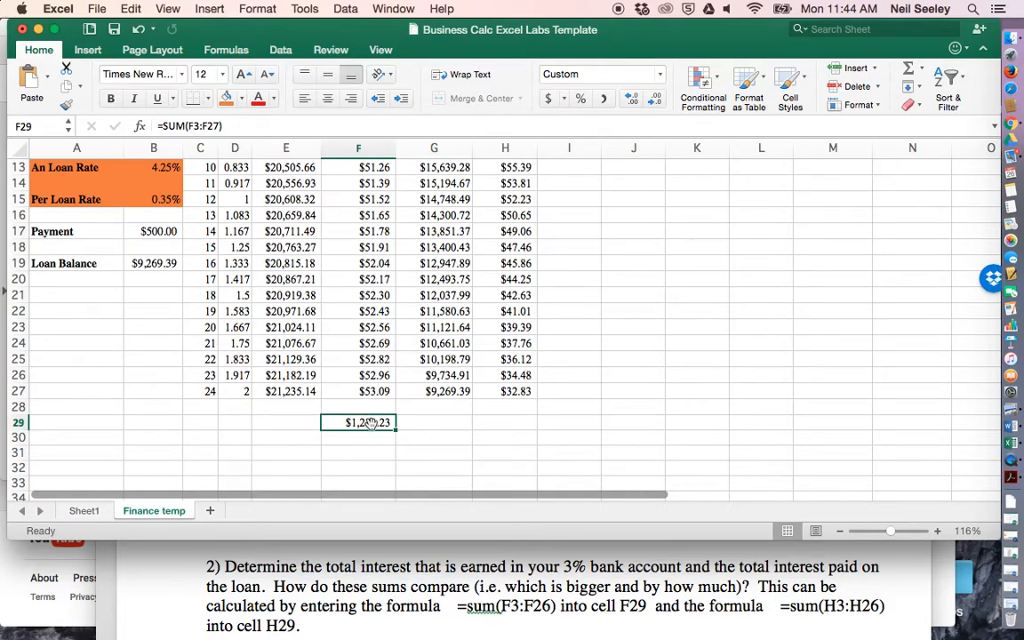
key("super+c")
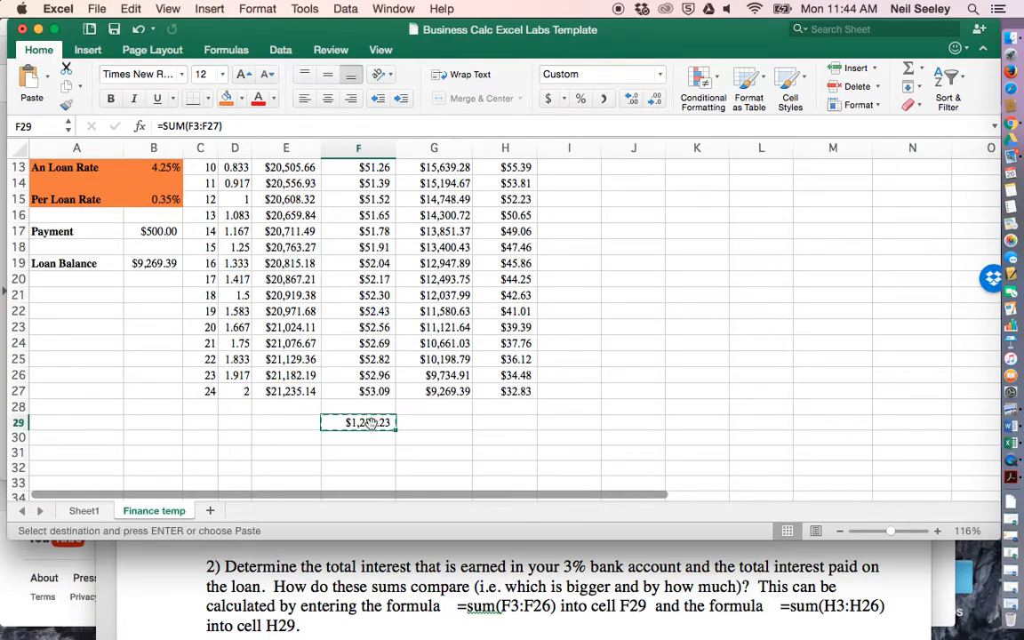
left_click(502, 421)
double_click(502, 421)
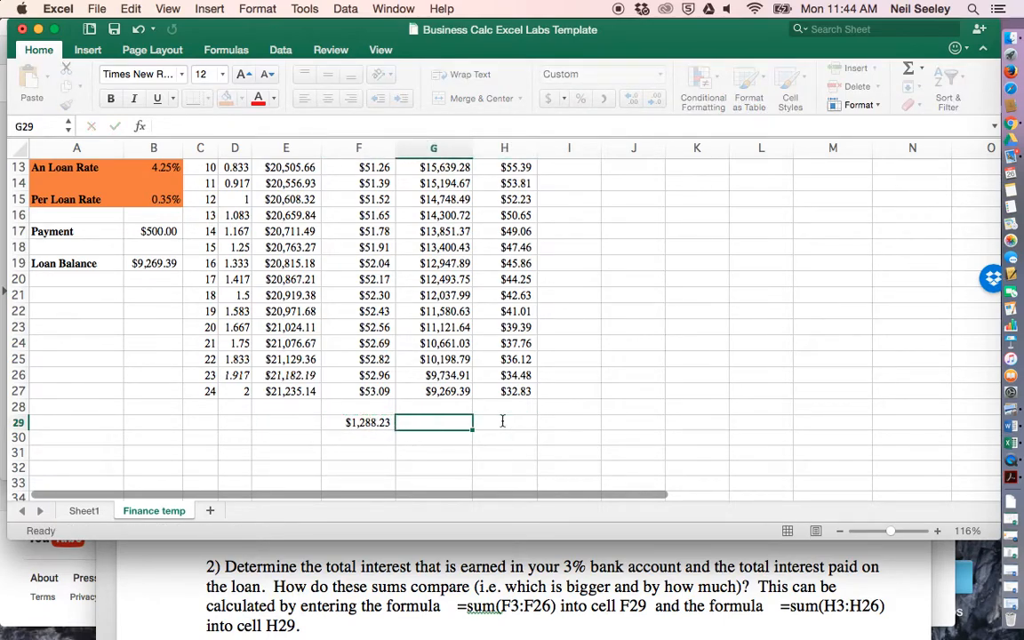
key("Escape")
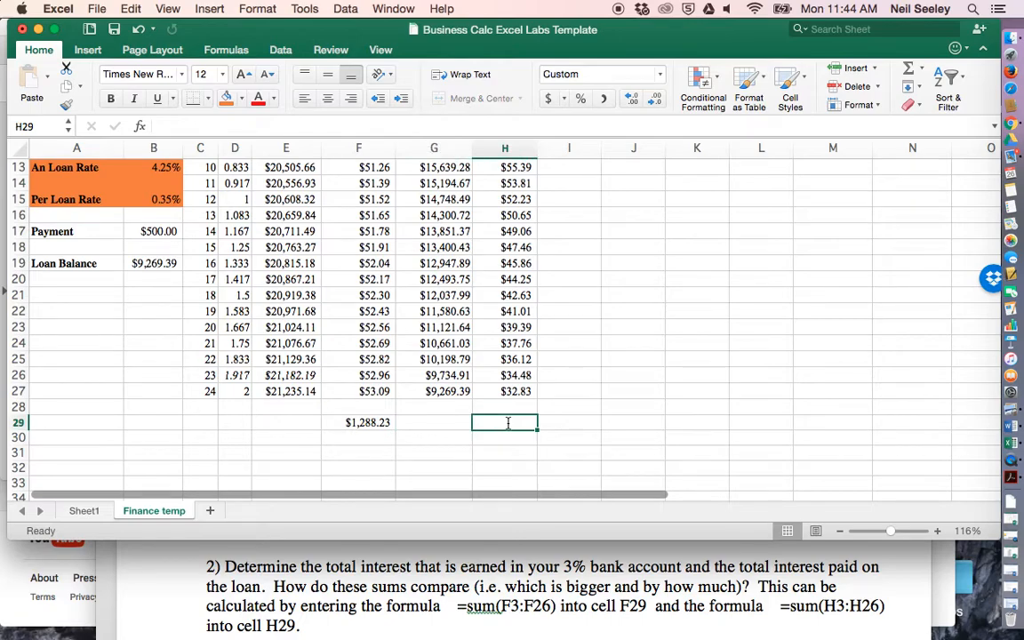
- Total the loan interest in H29 by copying the sum formula from F29, check its range, and compare the two totals
left_click(365, 422)
key("super+c")
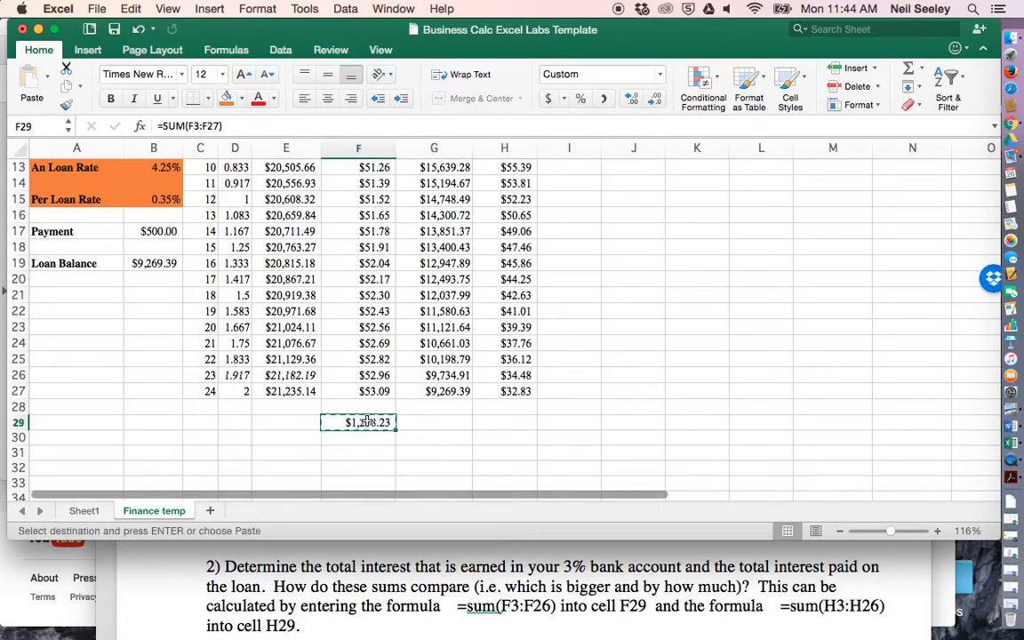
left_click(510, 423)
key("super+v")
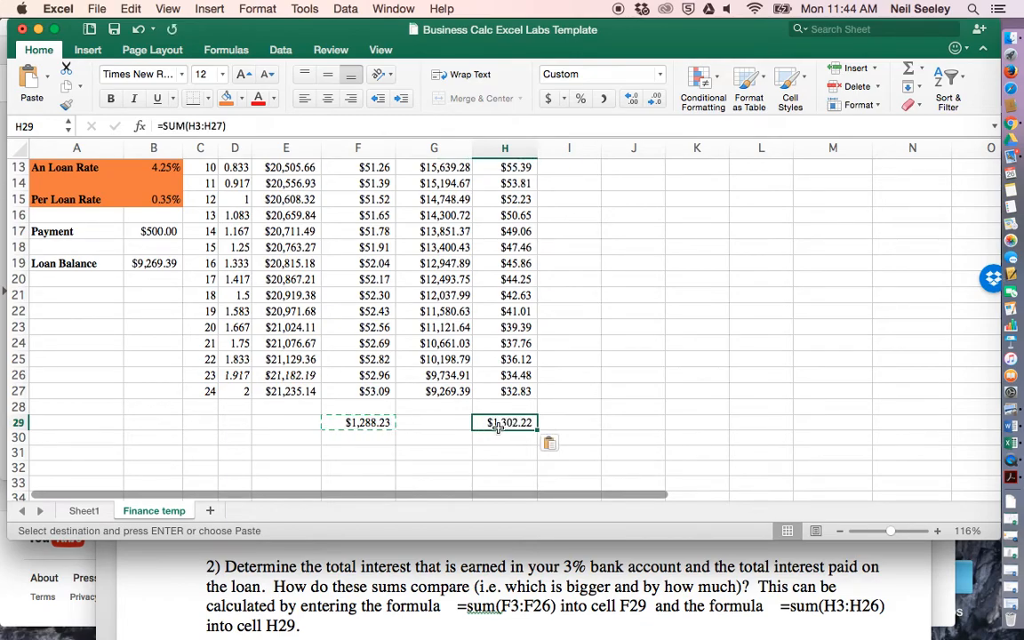
left_click(192, 126)
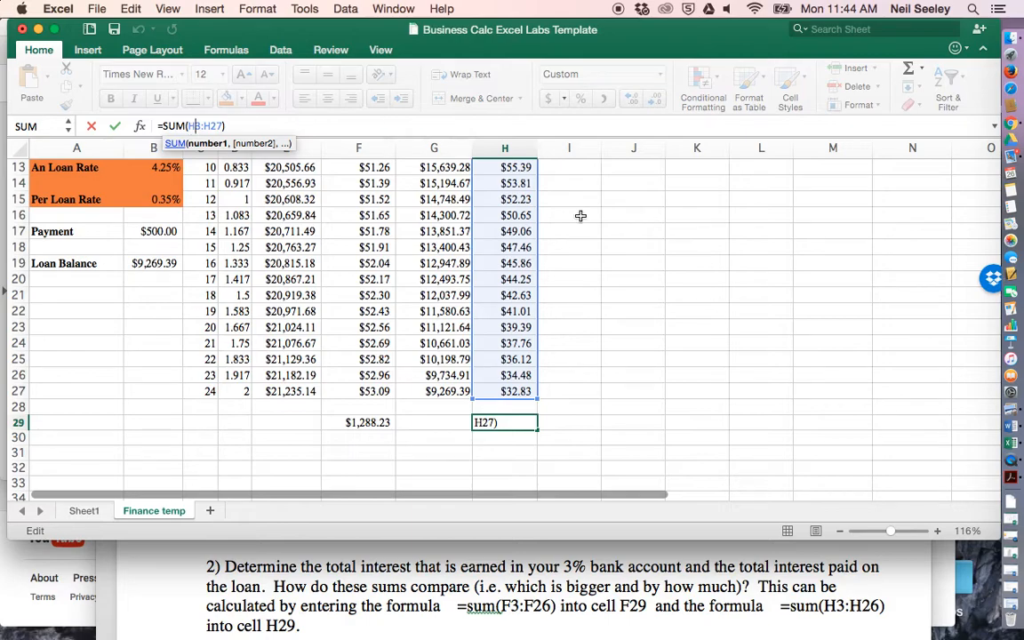
key("Return")
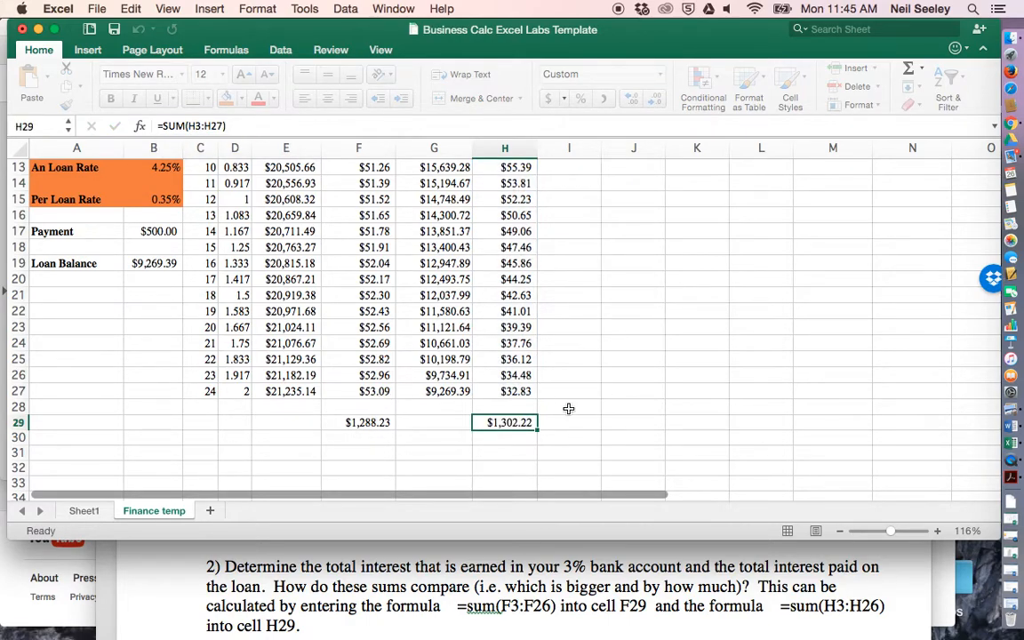
left_click(362, 423)
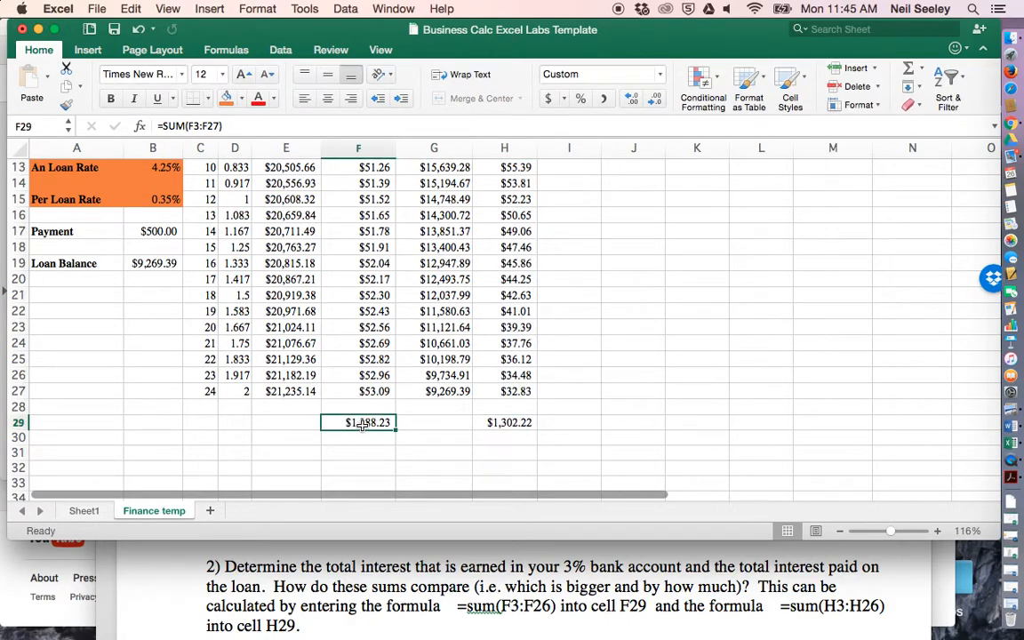
left_click(505, 423)
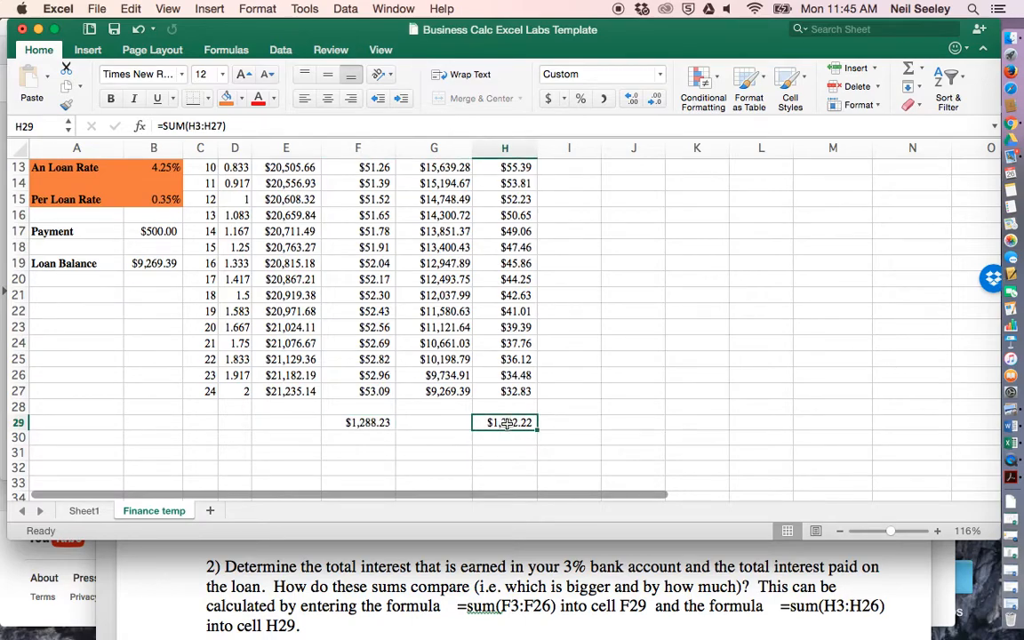
left_click(371, 423)
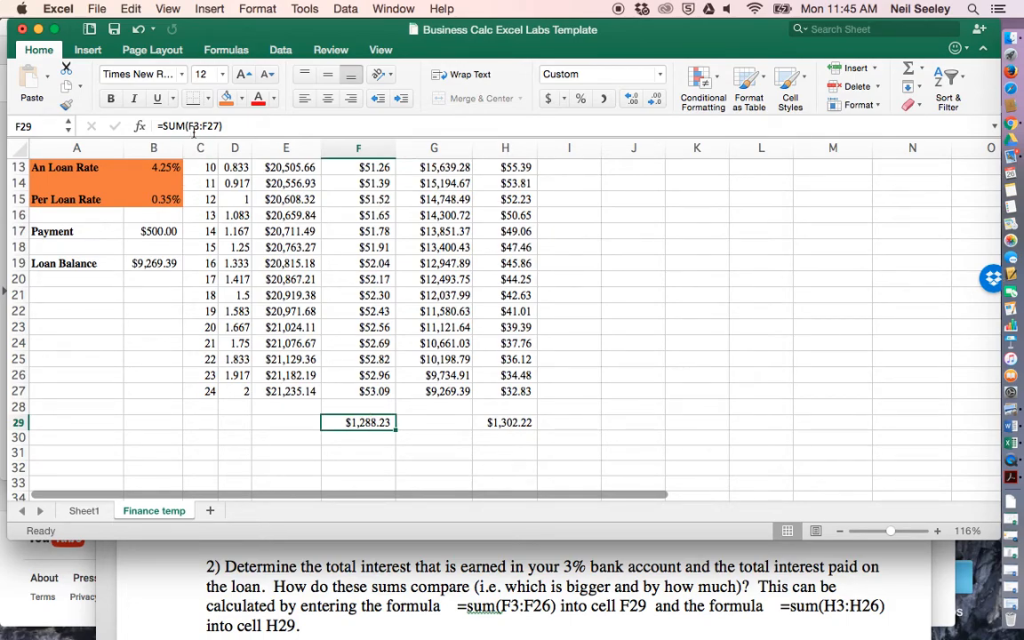
left_click(520, 424)
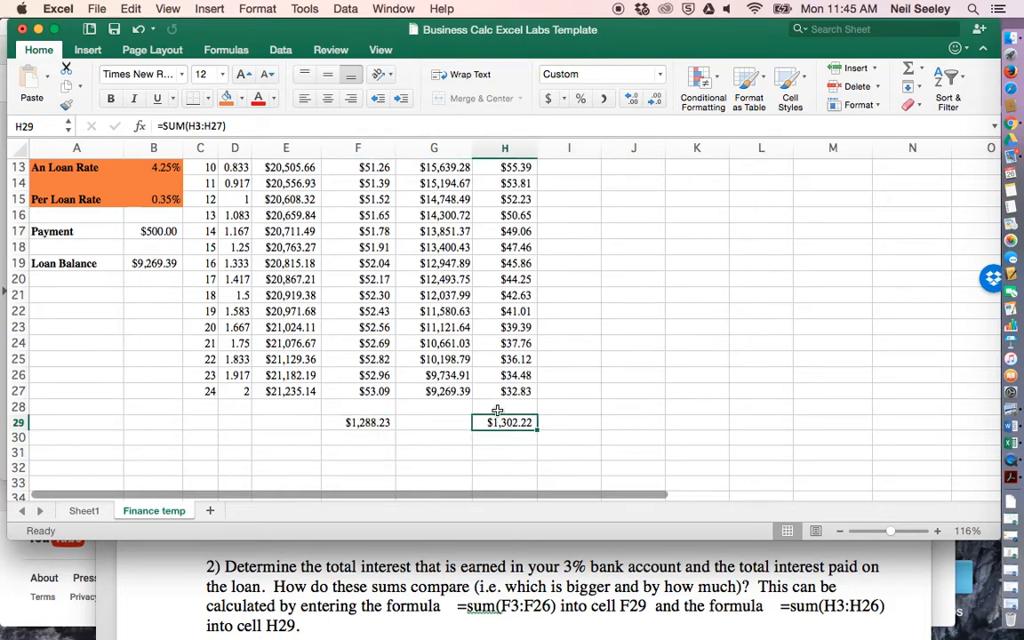
- Label the bank and loan interest sums in row 29 with "total interest" in E29 and G29
left_click(289, 421)
type("total interes")
key("Tab")
key("Tab")
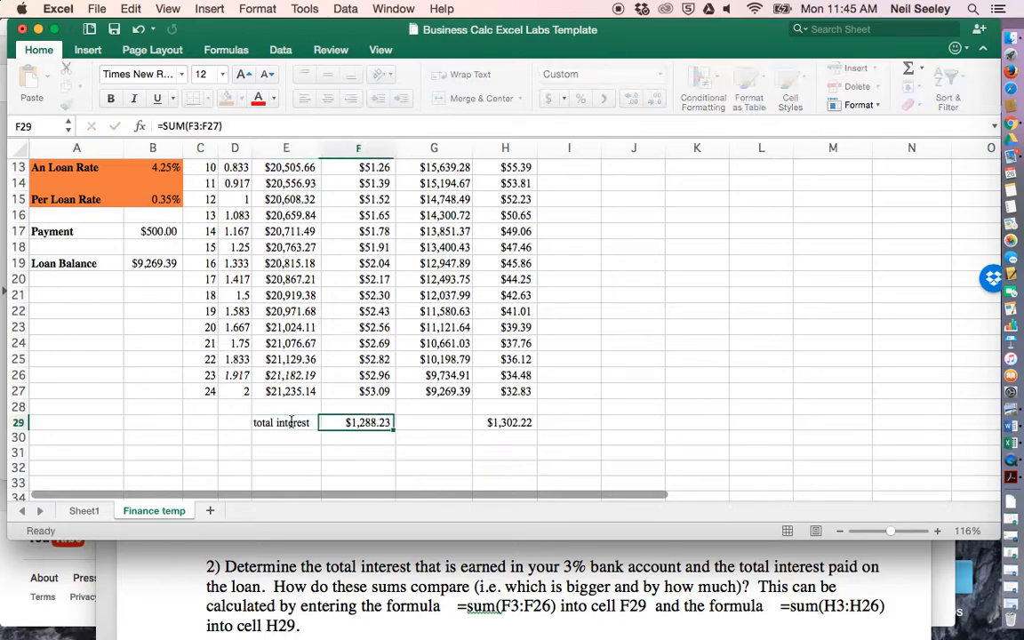
type("total i")
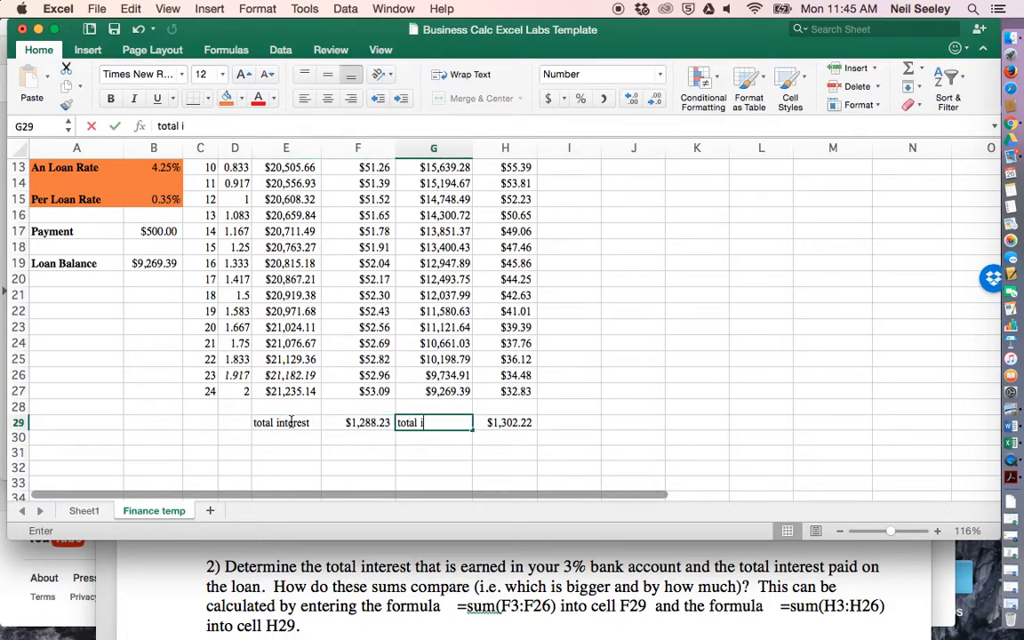